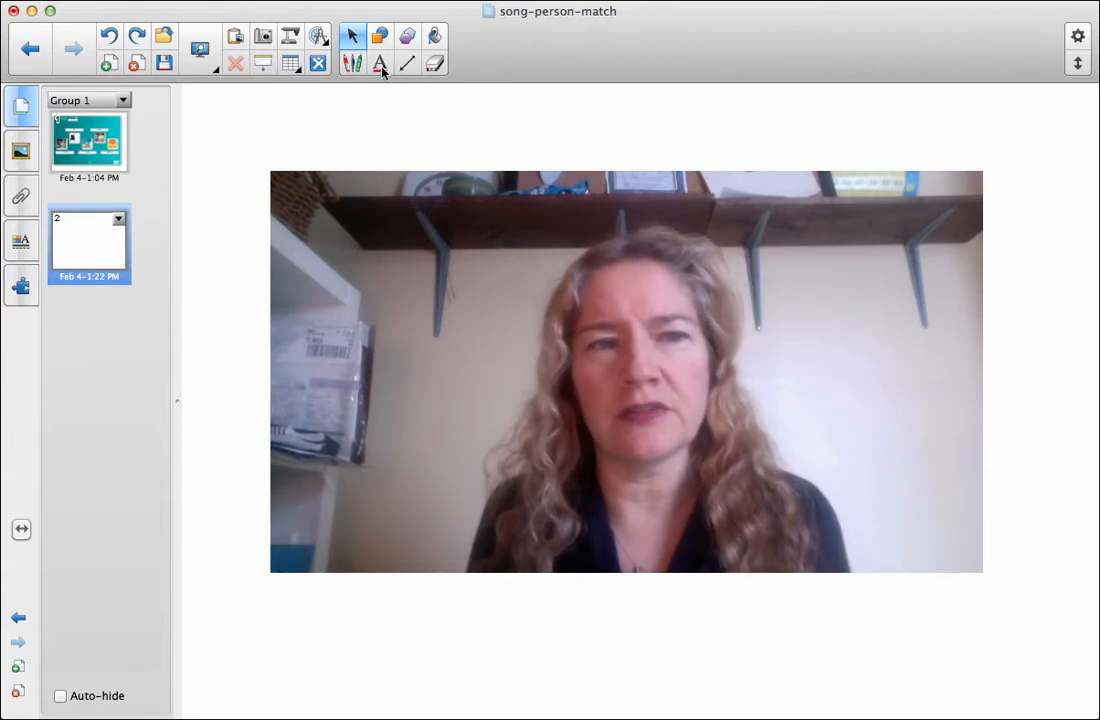
Search the gallery for "match" and add the Purple - Image match activity to the blank page
click(20, 152)
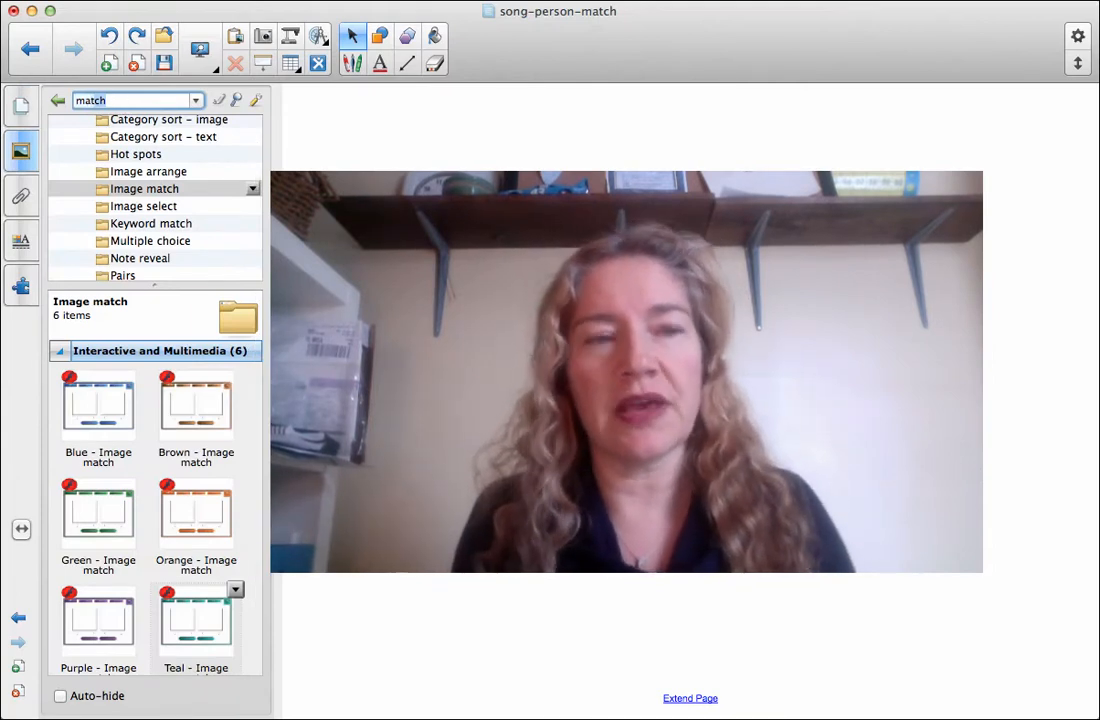
key(Return)
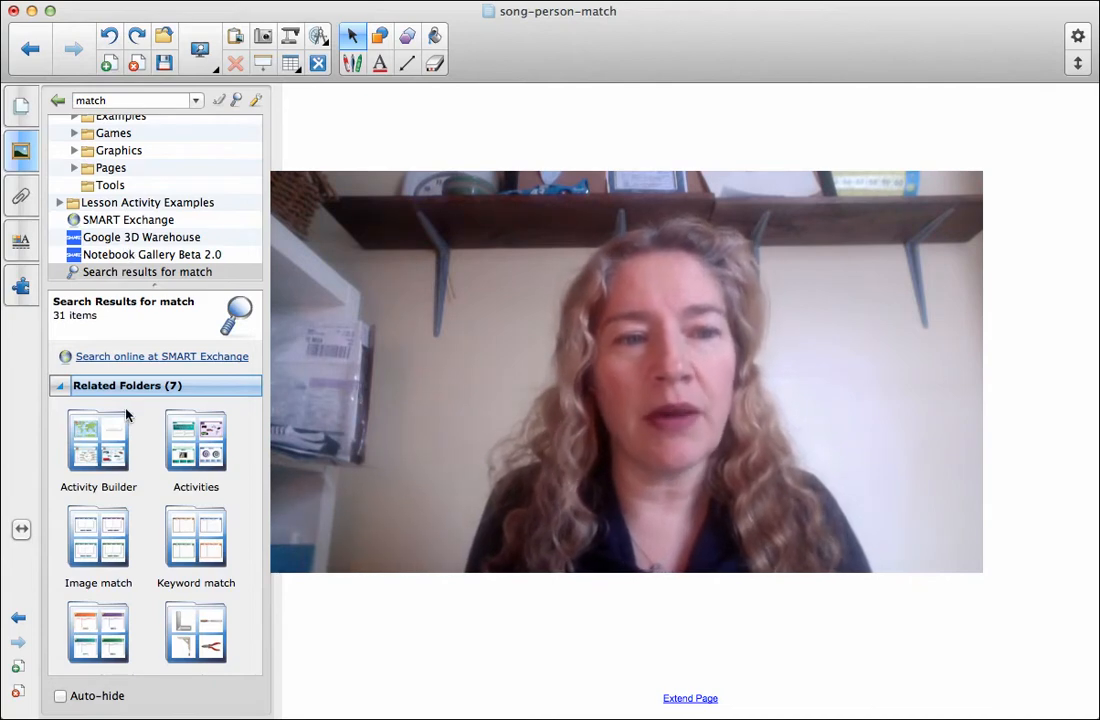
click(63, 387)
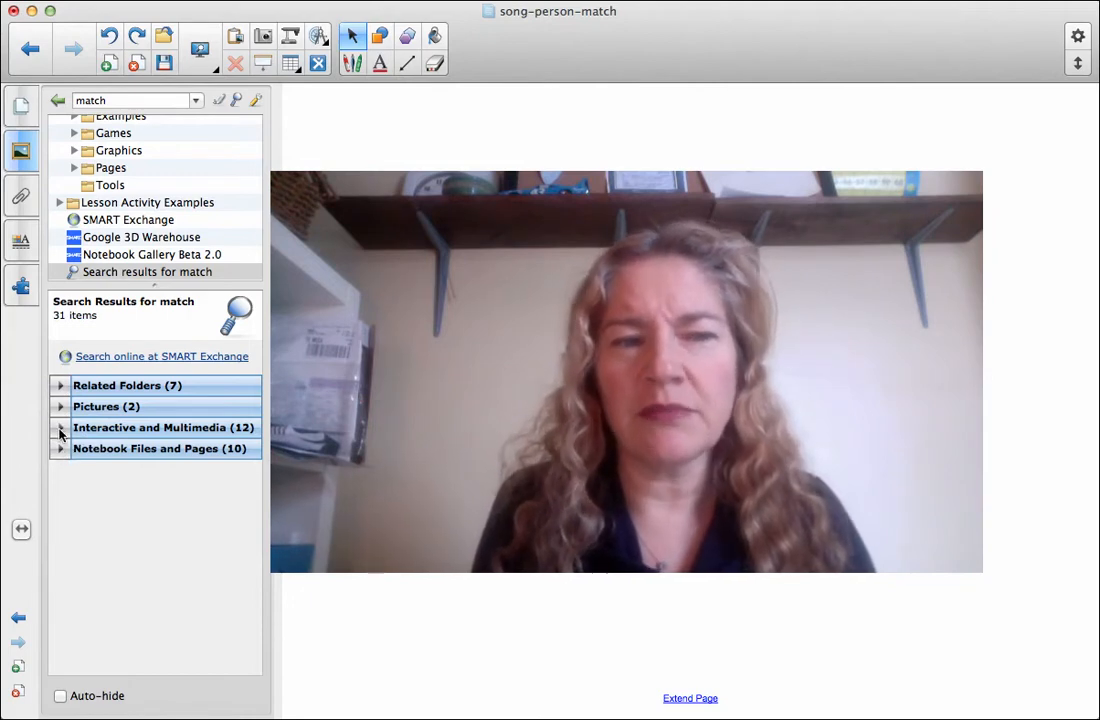
click(60, 428)
scroll(128, 520, down, 3)
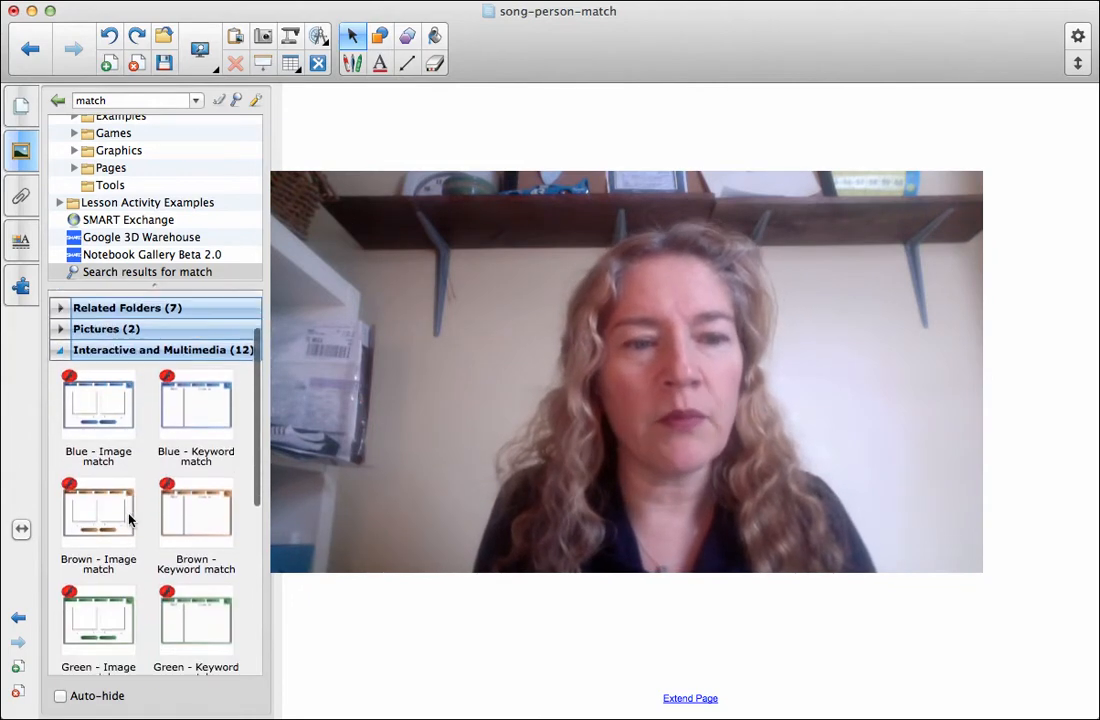
scroll(128, 518, down, 9)
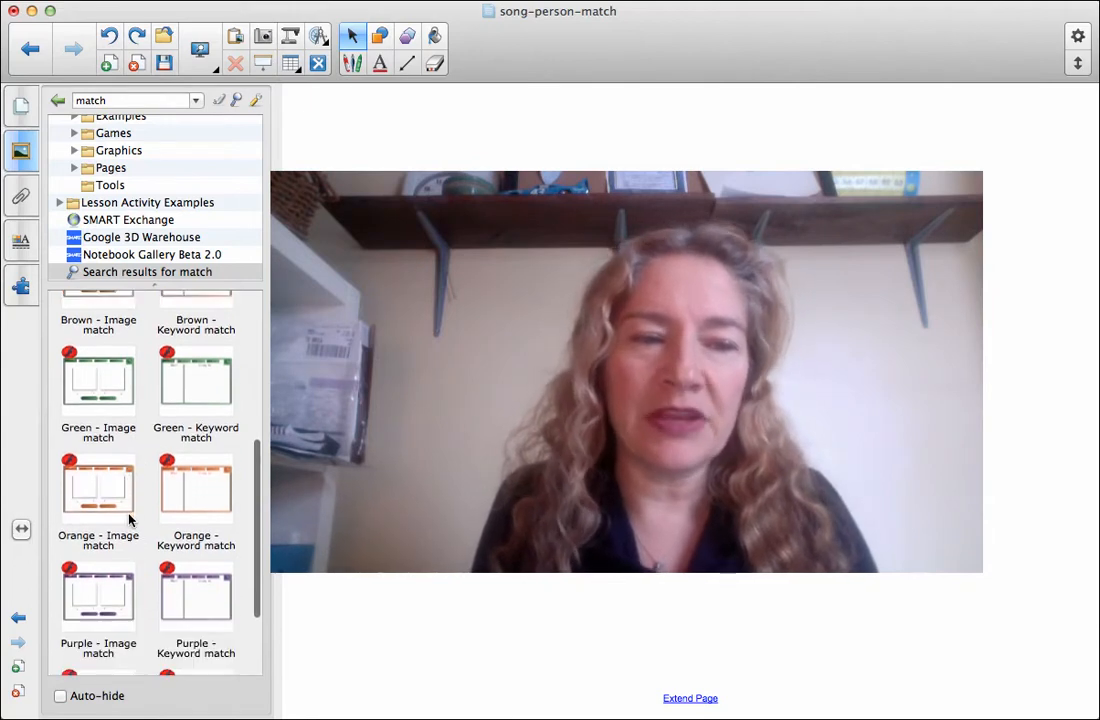
scroll(128, 518, down, 1)
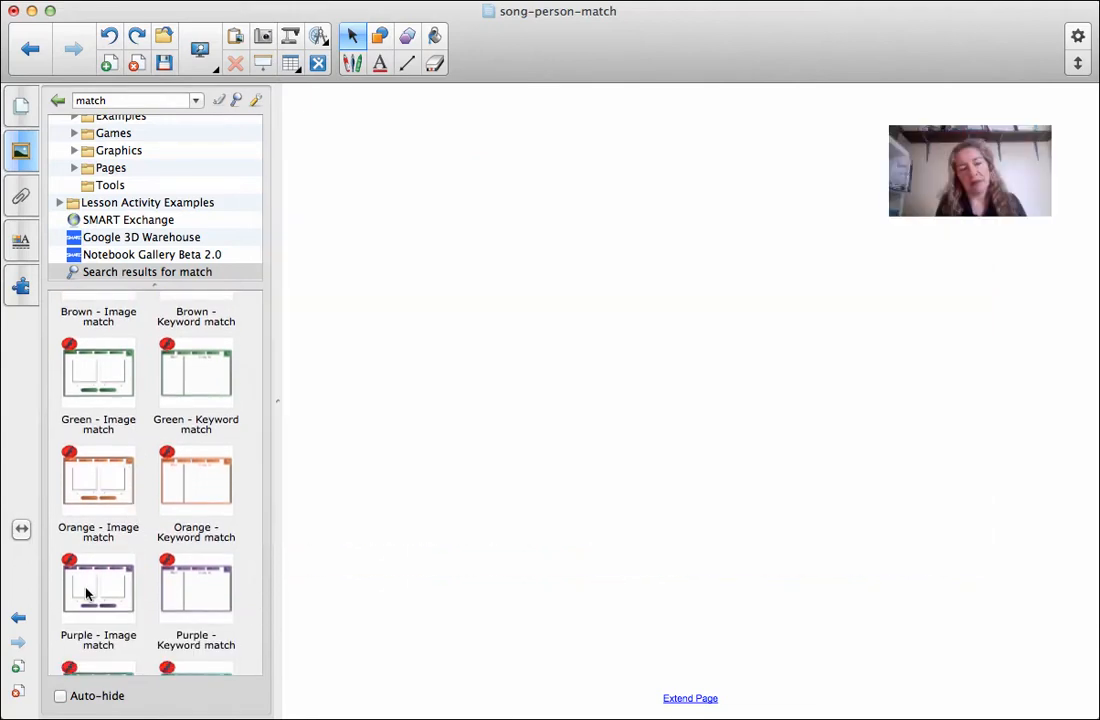
drag(86, 594, 686, 392)
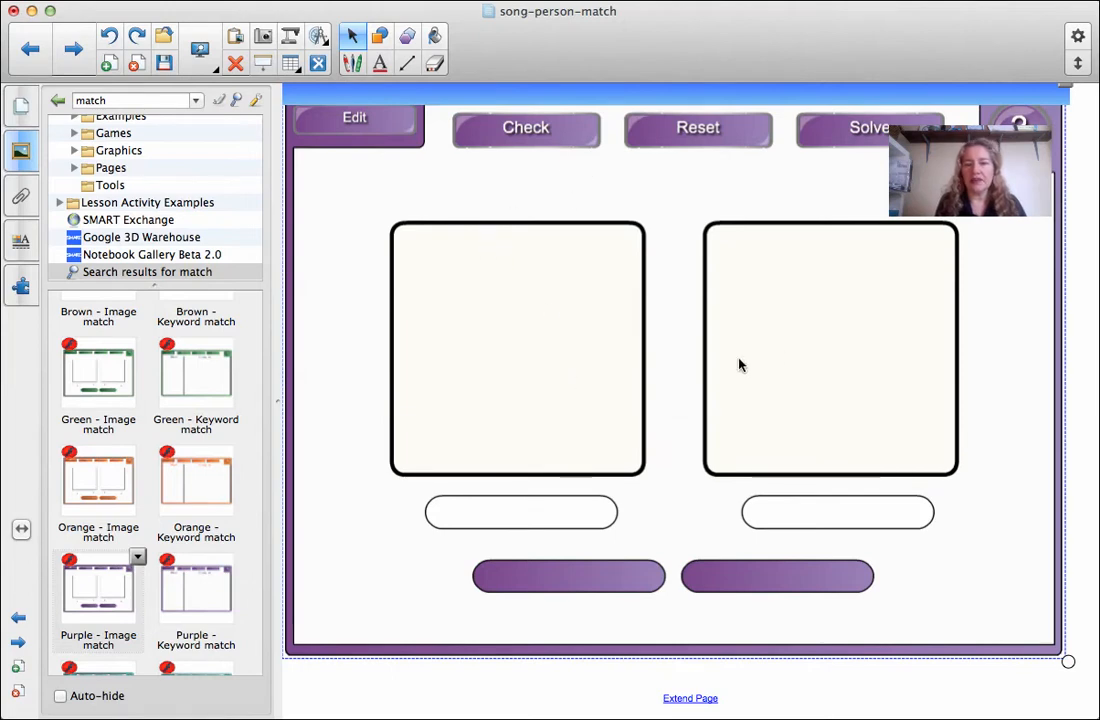
Put the image match activity into editing mode and set its number of images to 5
click(358, 126)
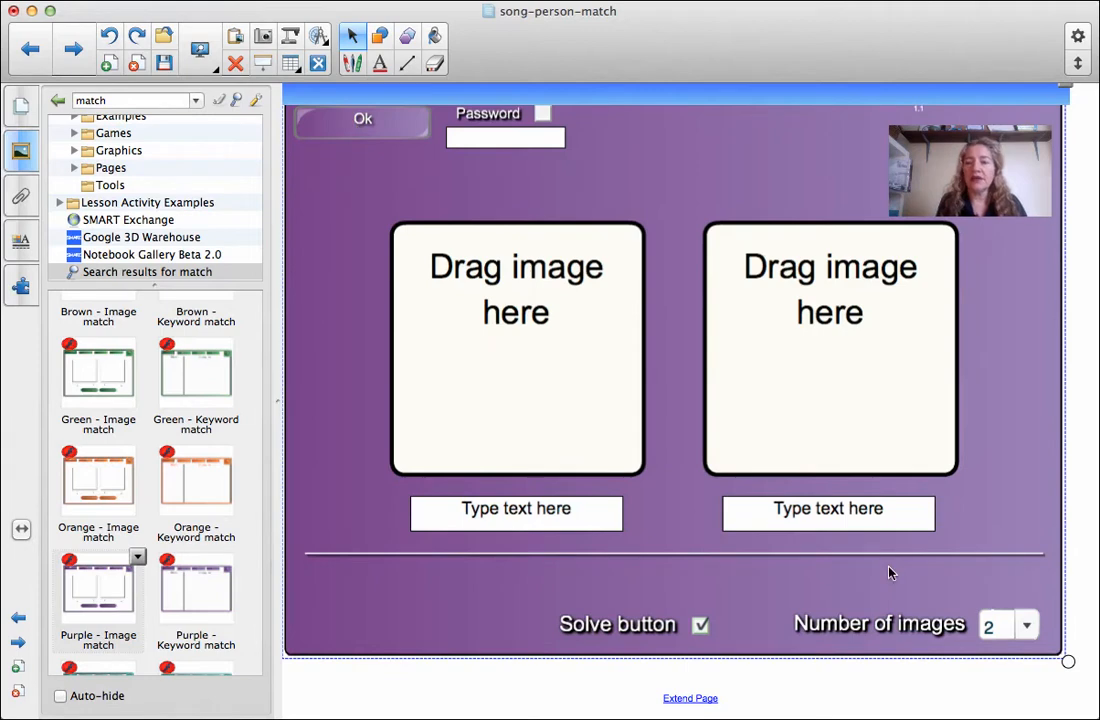
click(1027, 627)
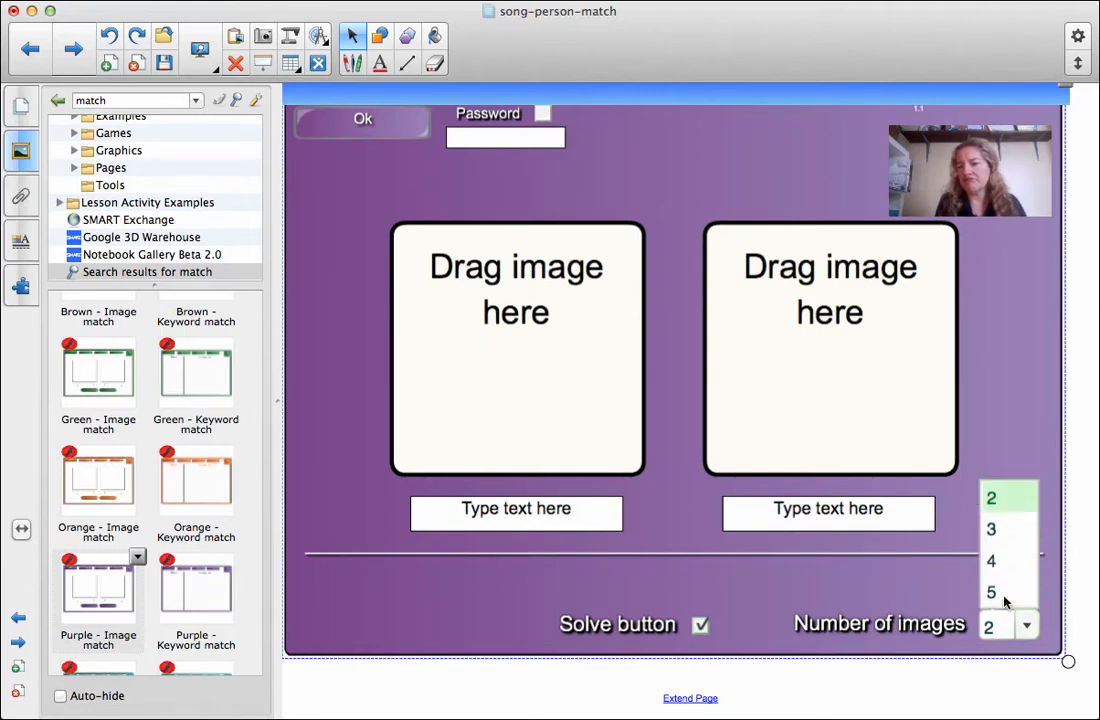
click(993, 593)
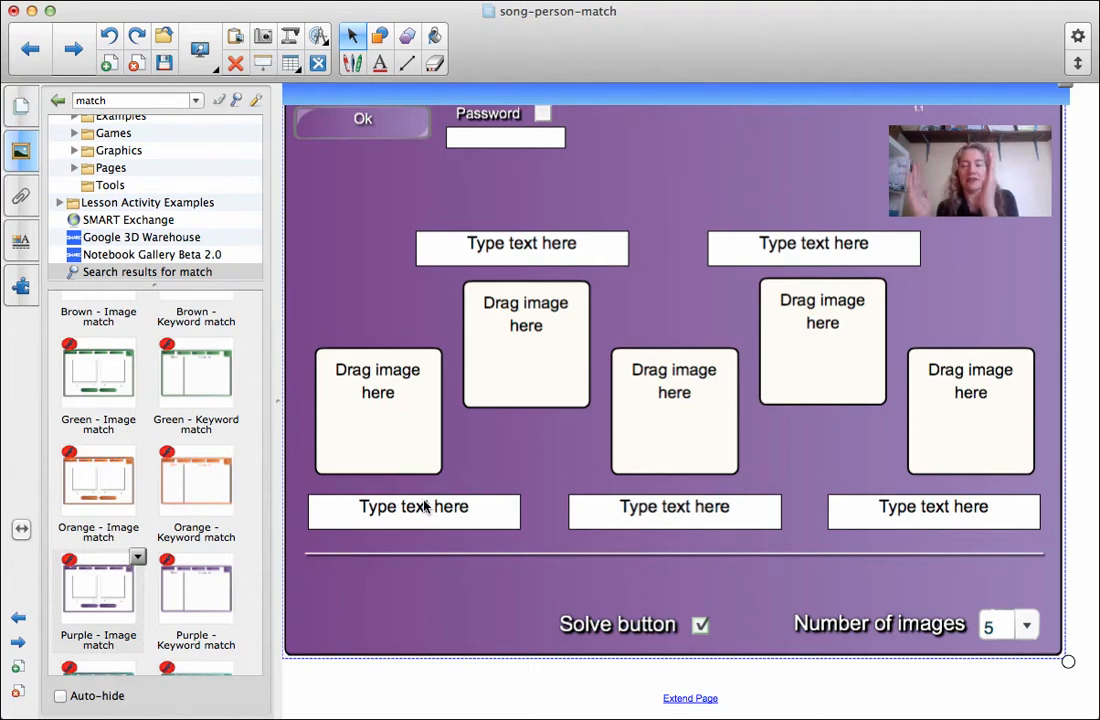
Switch to Word and select the "I dare you to move by switchfoot" entry in the Favorite Music list
key(super+Tab)
key(super+Tab)
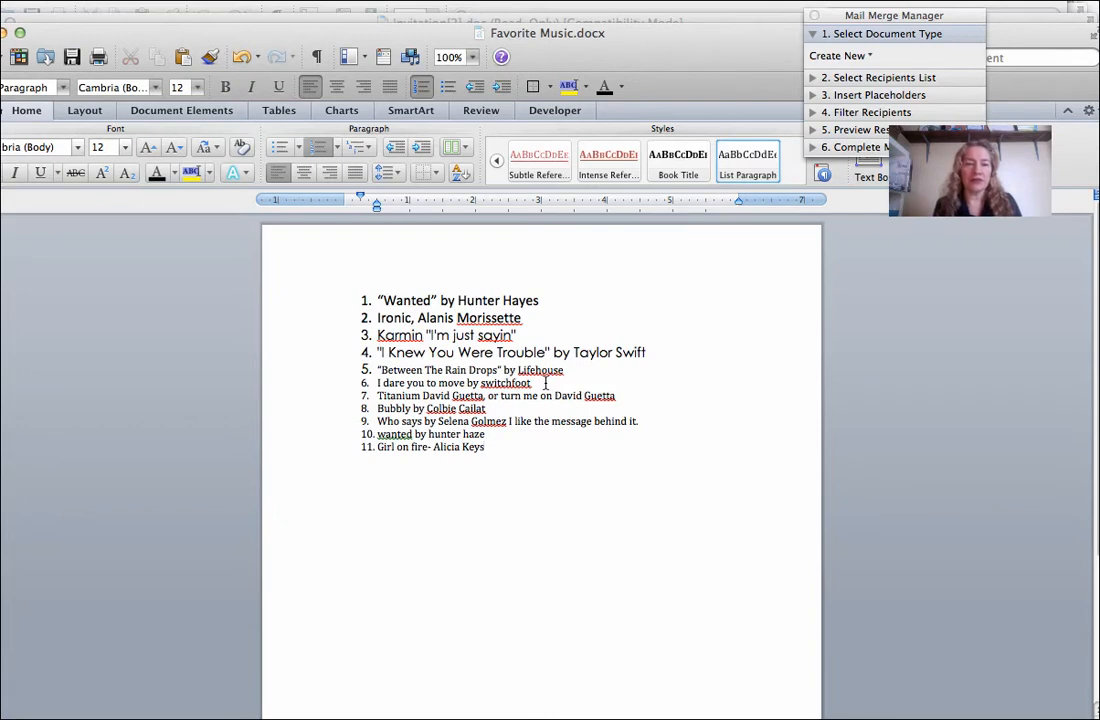
drag(545, 383, 375, 390)
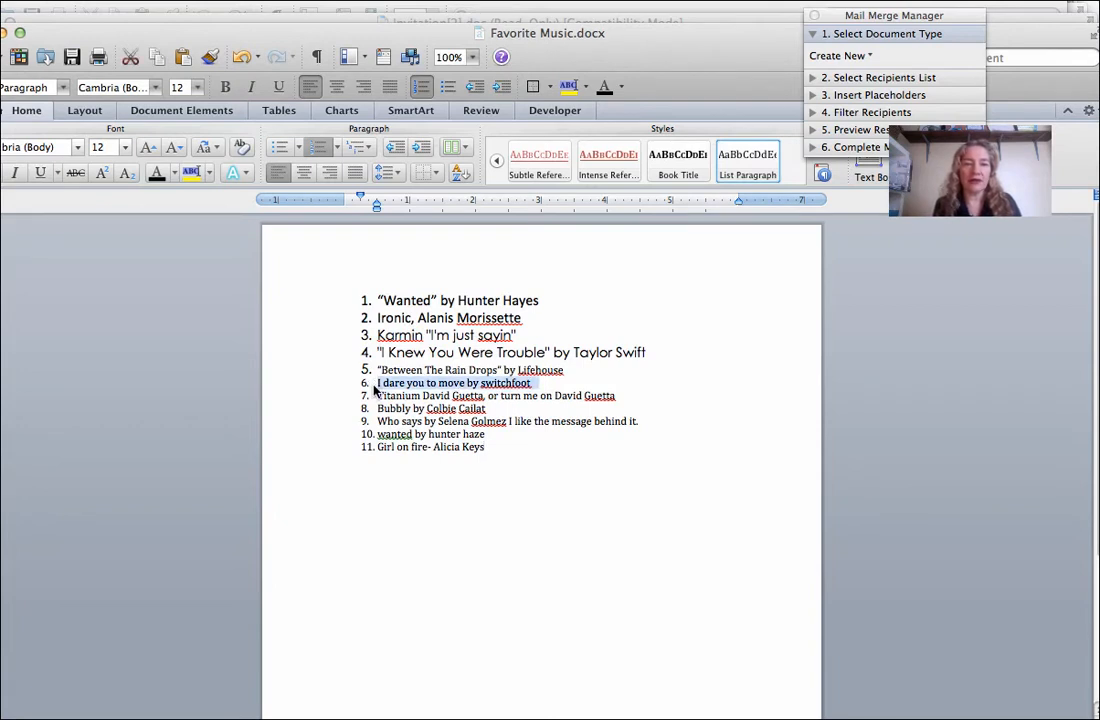
Switch to Firefox, close the student feedback window and bring up the Google image results for the Lifehouse song
key(super+Tab)
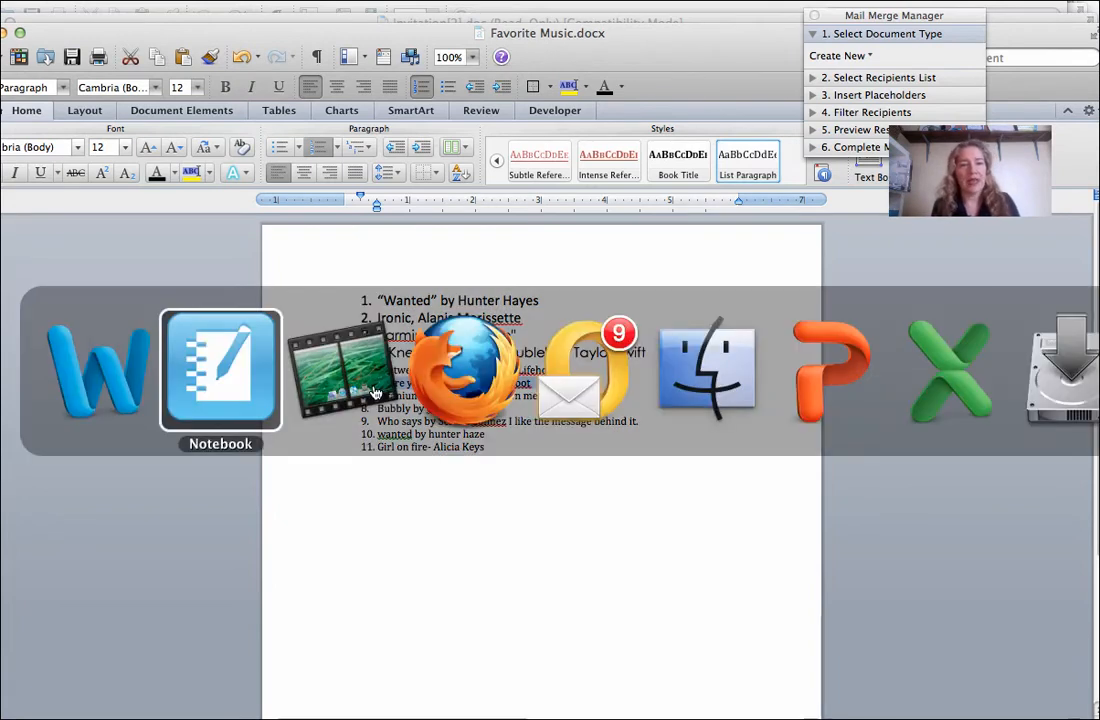
key(super+Tab)
key(super+Tab)
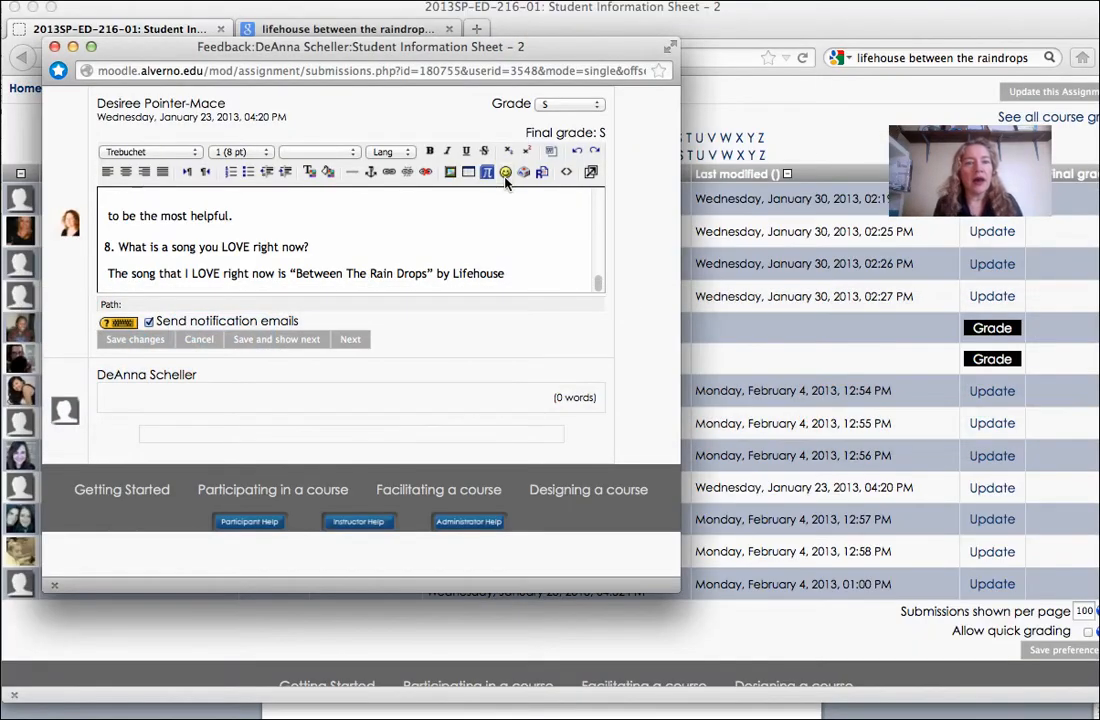
click(55, 47)
click(973, 58)
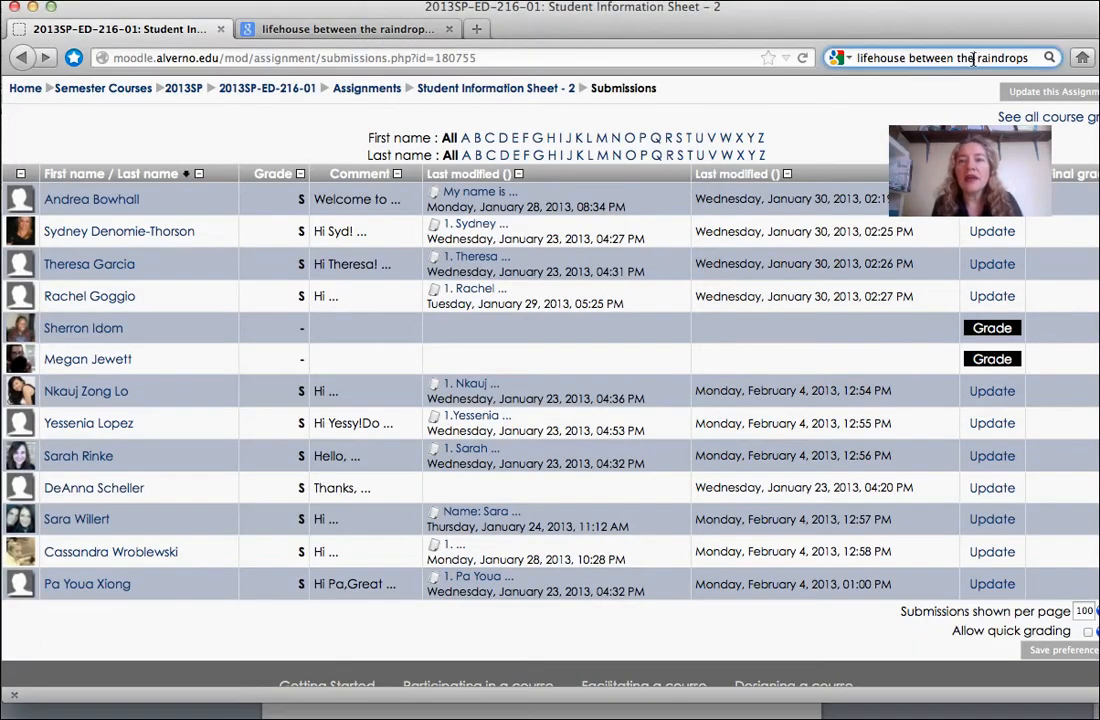
key(ctrl+Tab)
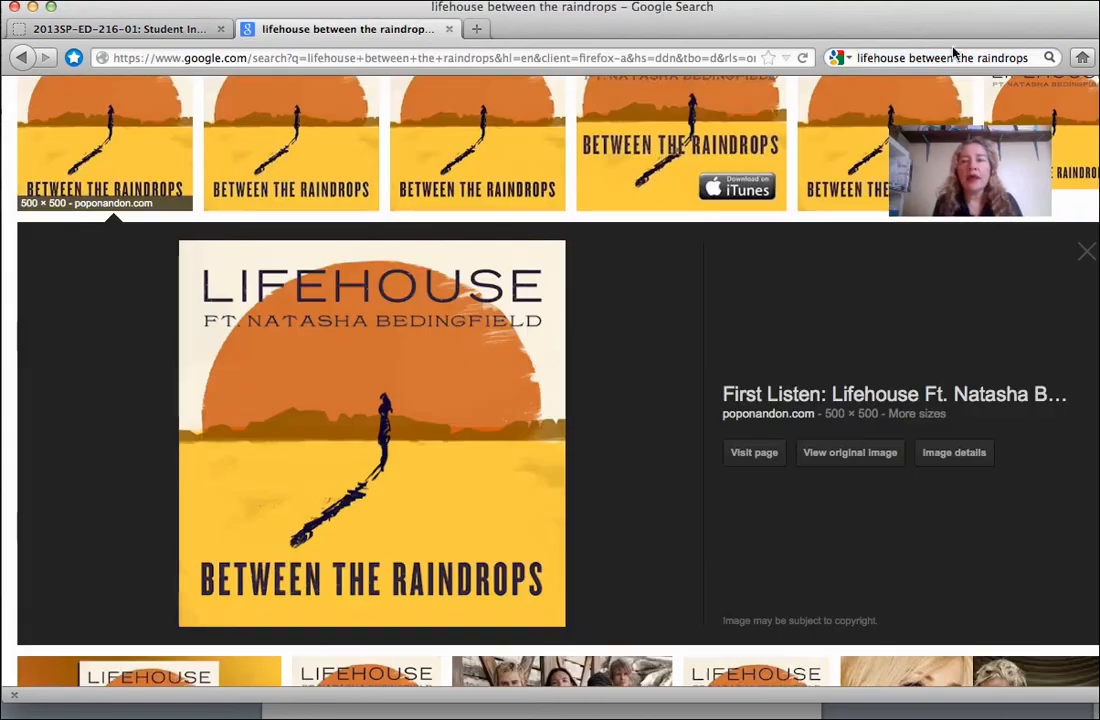
Search Google Images for "i dare you to move switchfoot", leaving the word "lyrics" out of the query
click(969, 58)
text(I dare y)
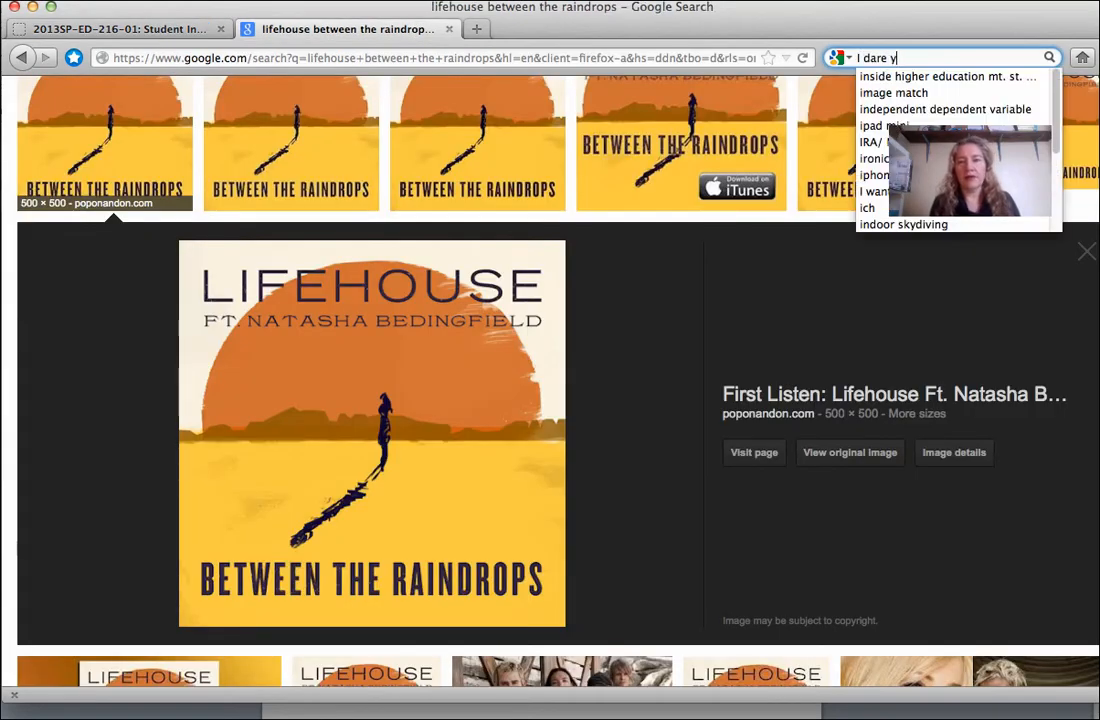
text(ou to move switch)
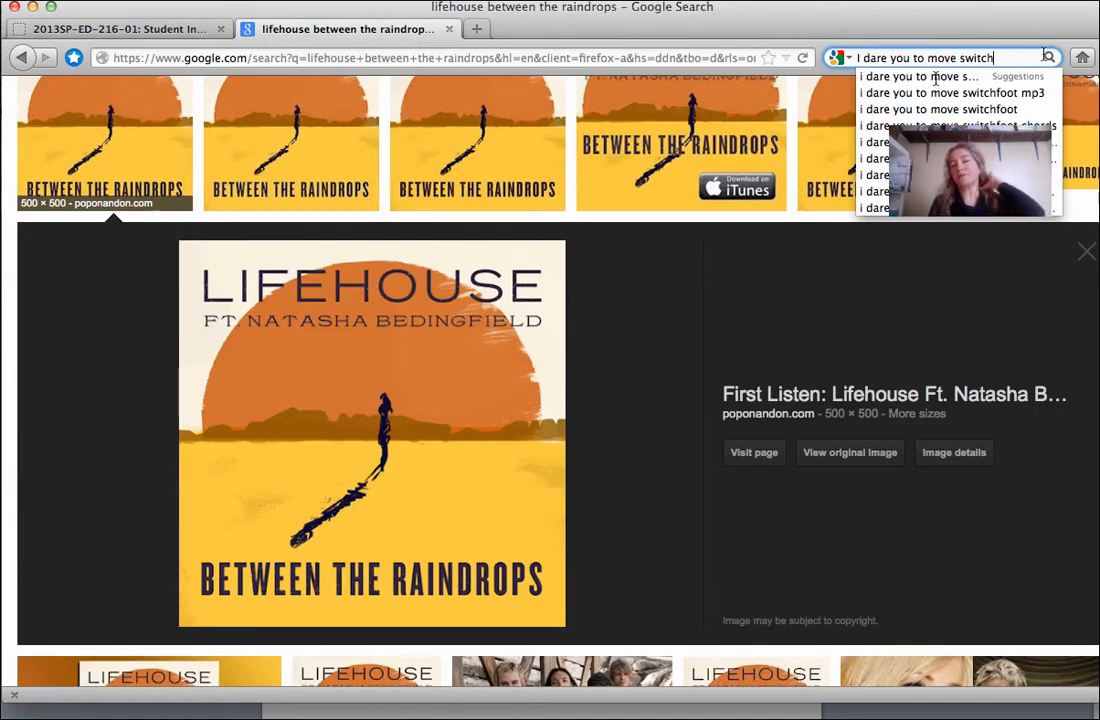
key(Down)
key(Return)
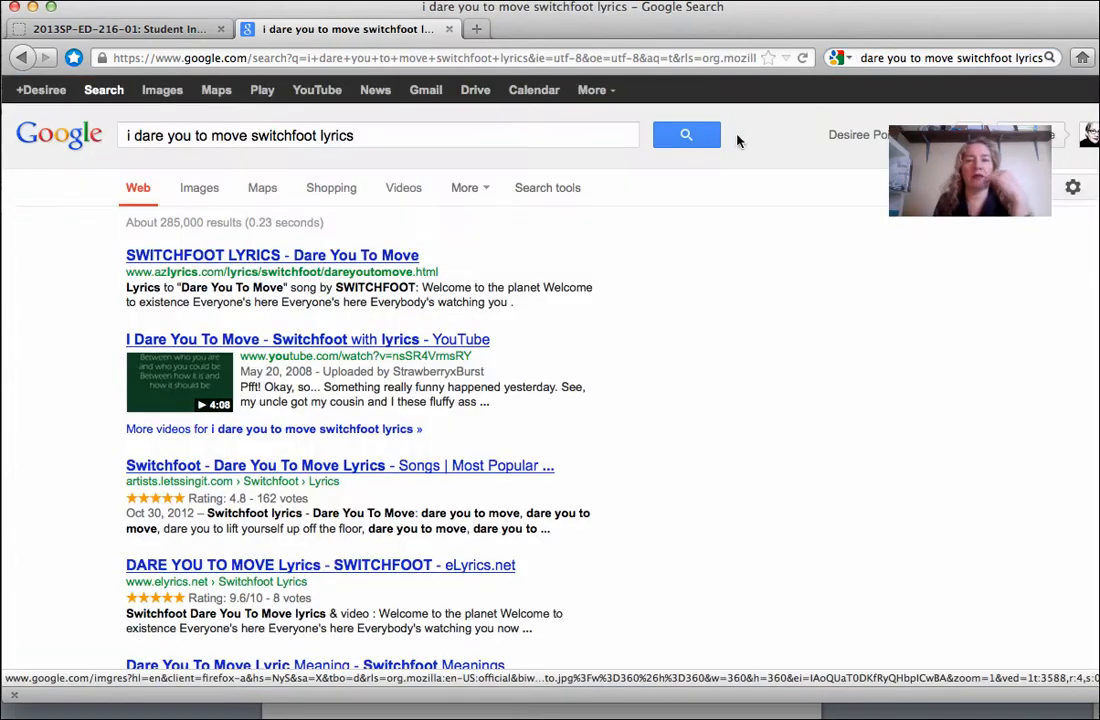
double_click(338, 137)
key(BackSpace)
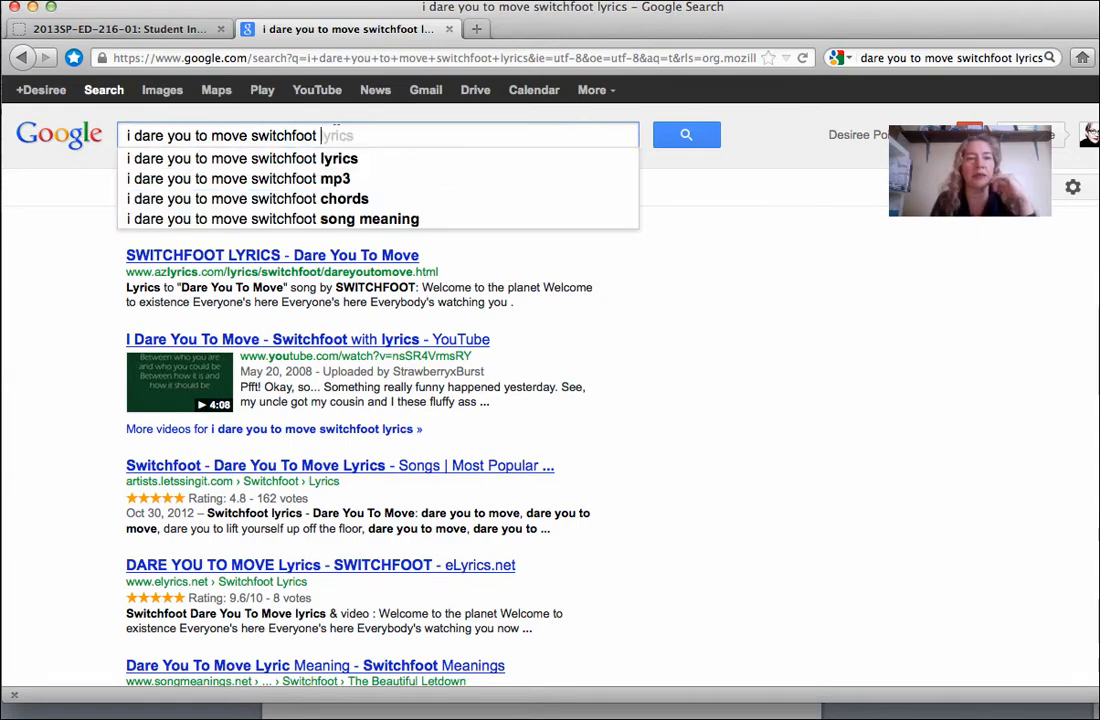
key(Return)
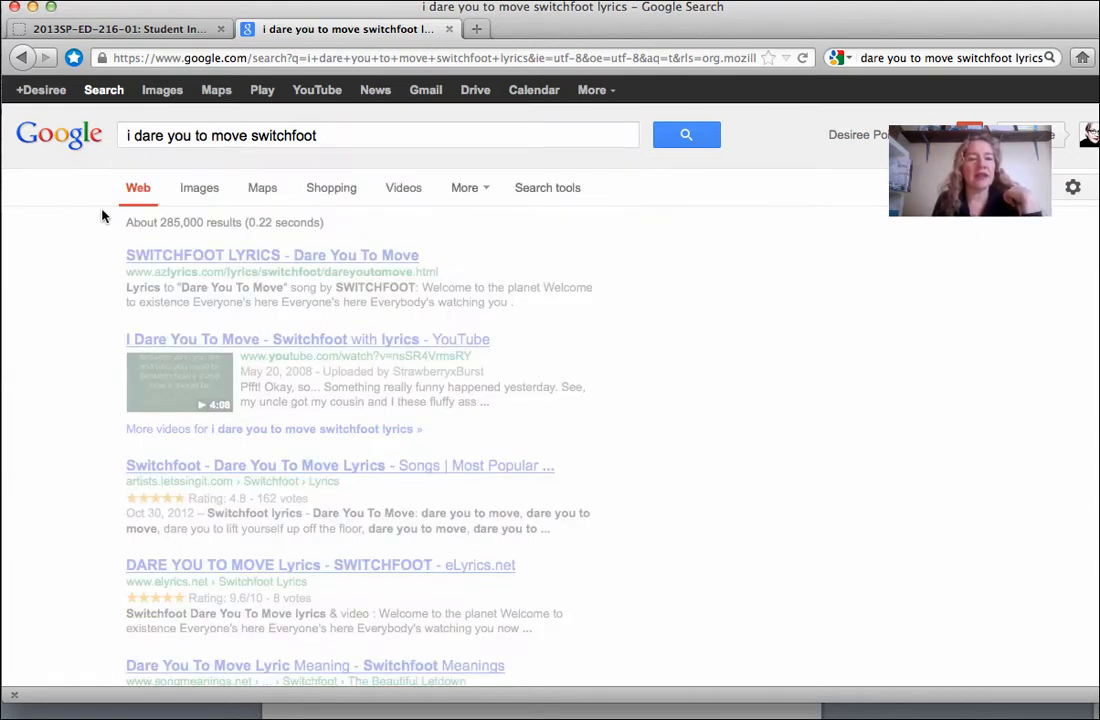
click(199, 200)
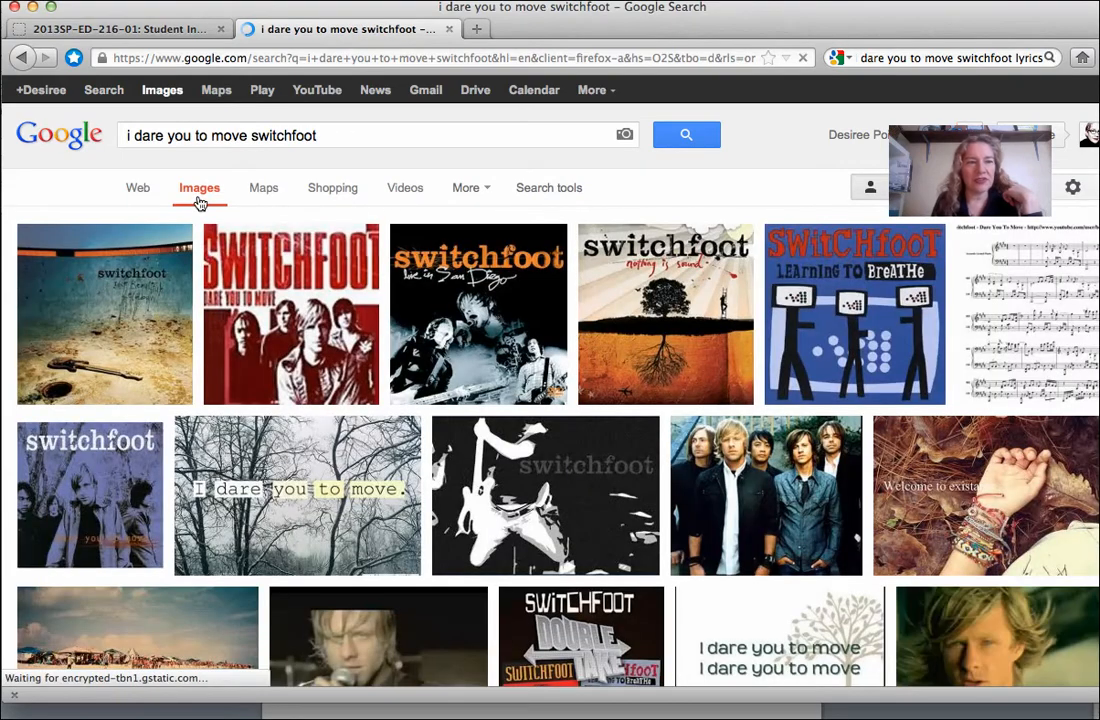
Enlarge the red Switchfoot "Dare You to Move" album cover and copy the image
click(265, 313)
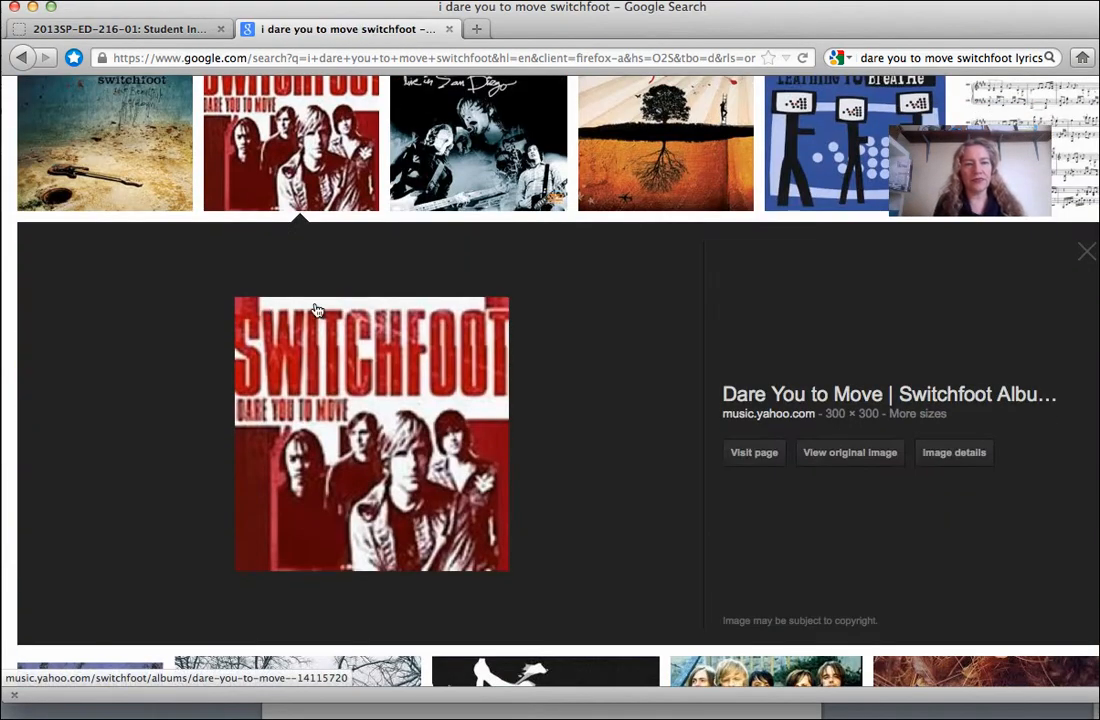
right_click(360, 411)
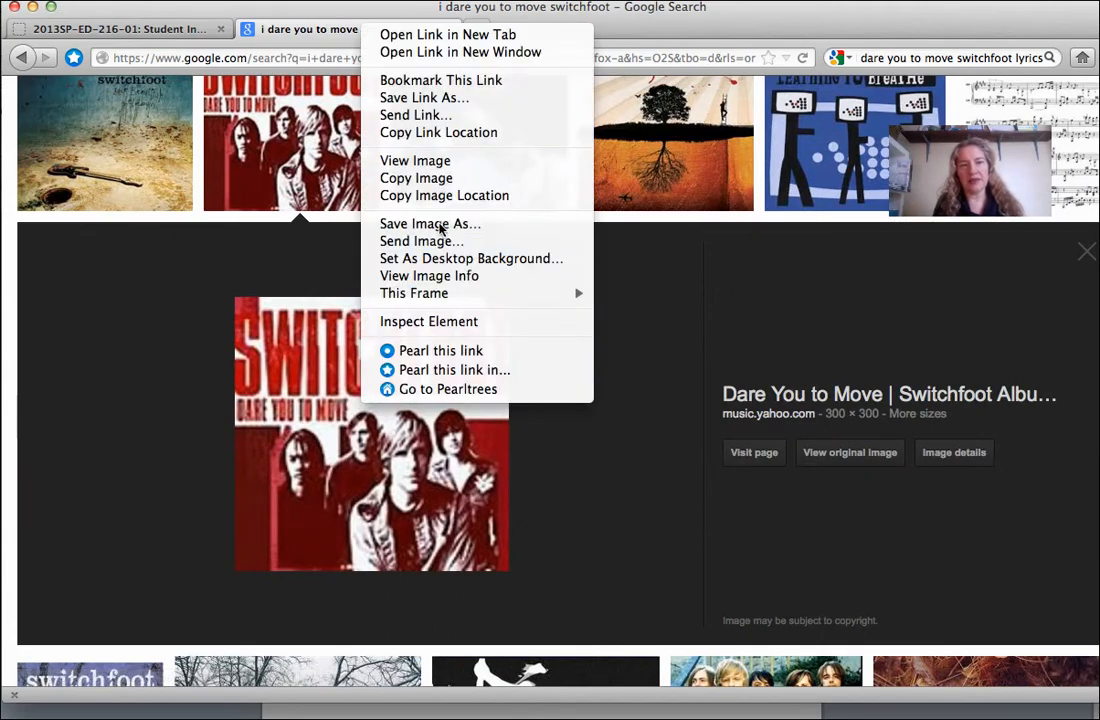
click(416, 178)
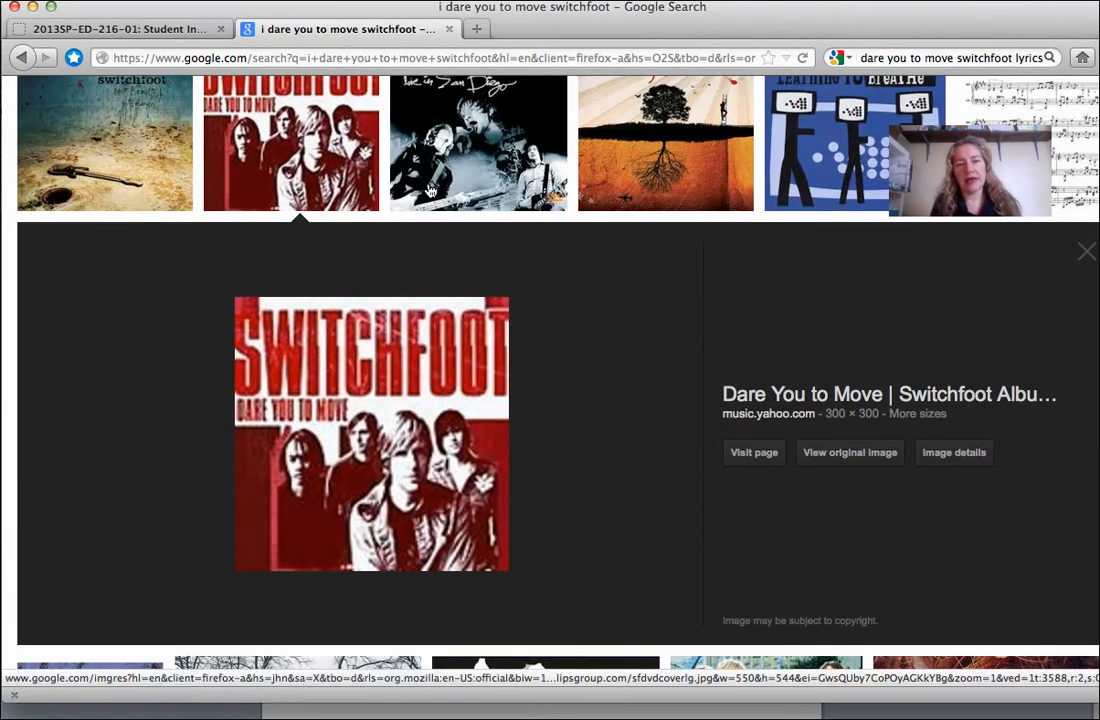
Switch to Notebook, paste the Switchfoot cover and place it in the middle image box of the activity
key(super+Tab)
key(super+Tab)
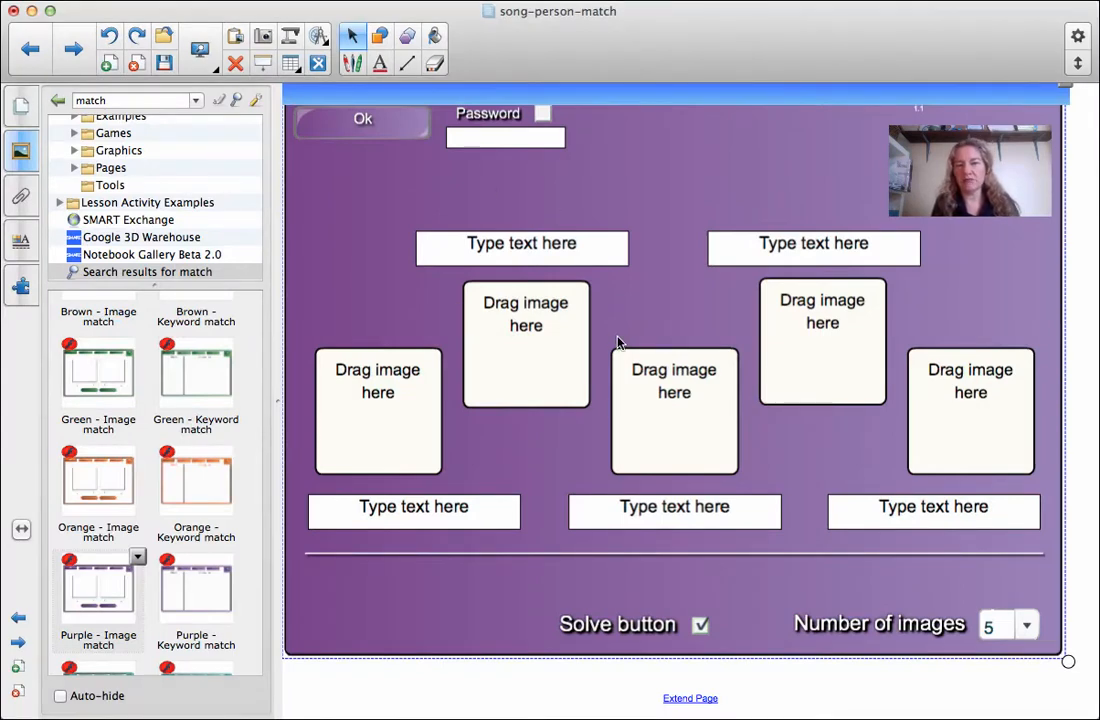
key(super+v)
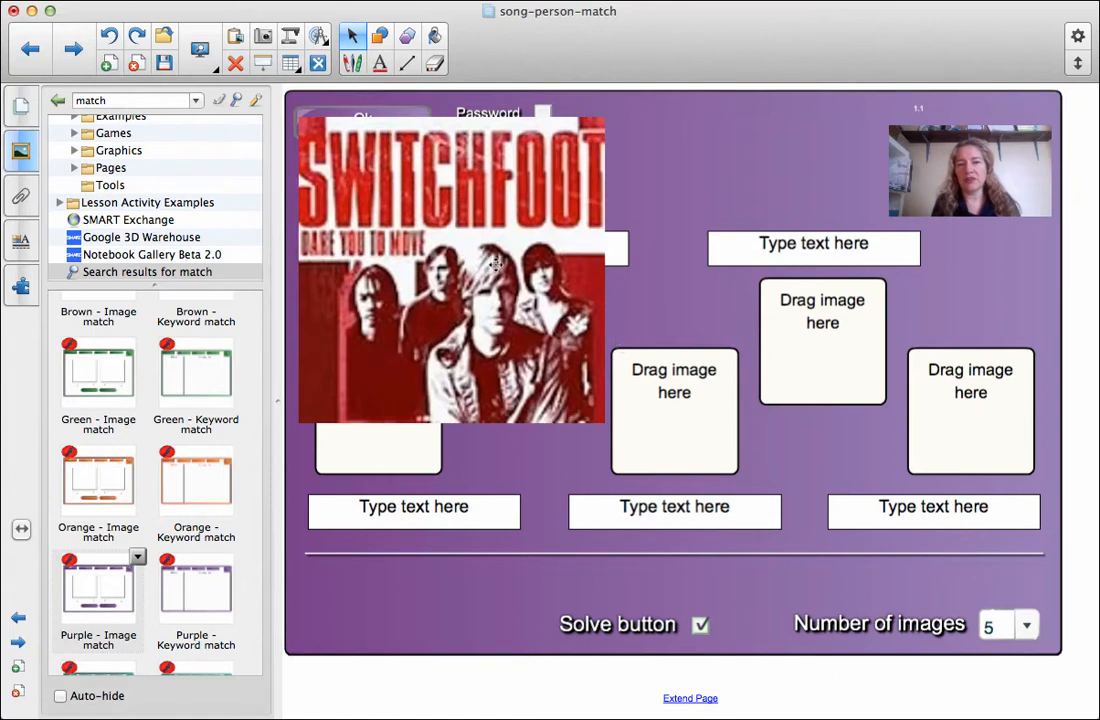
drag(493, 263, 700, 393)
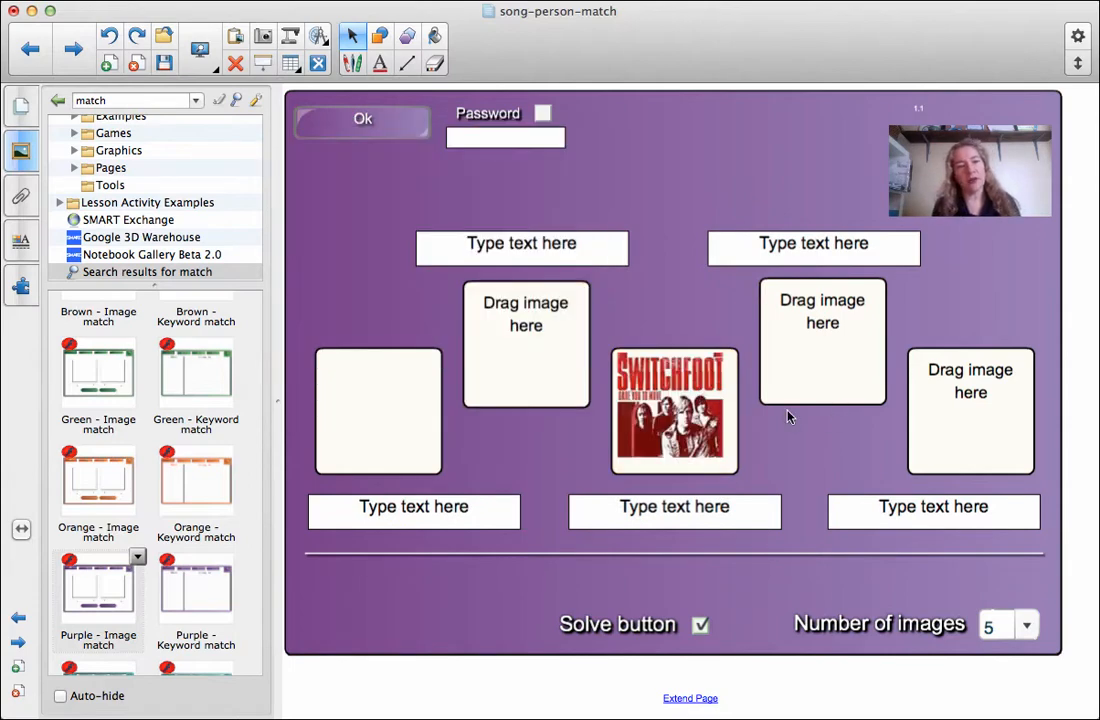
Switch to Firefox and check in the Moodle submissions which student chose the Switchfoot song, closing the submission after reading it
key(super+Tab)
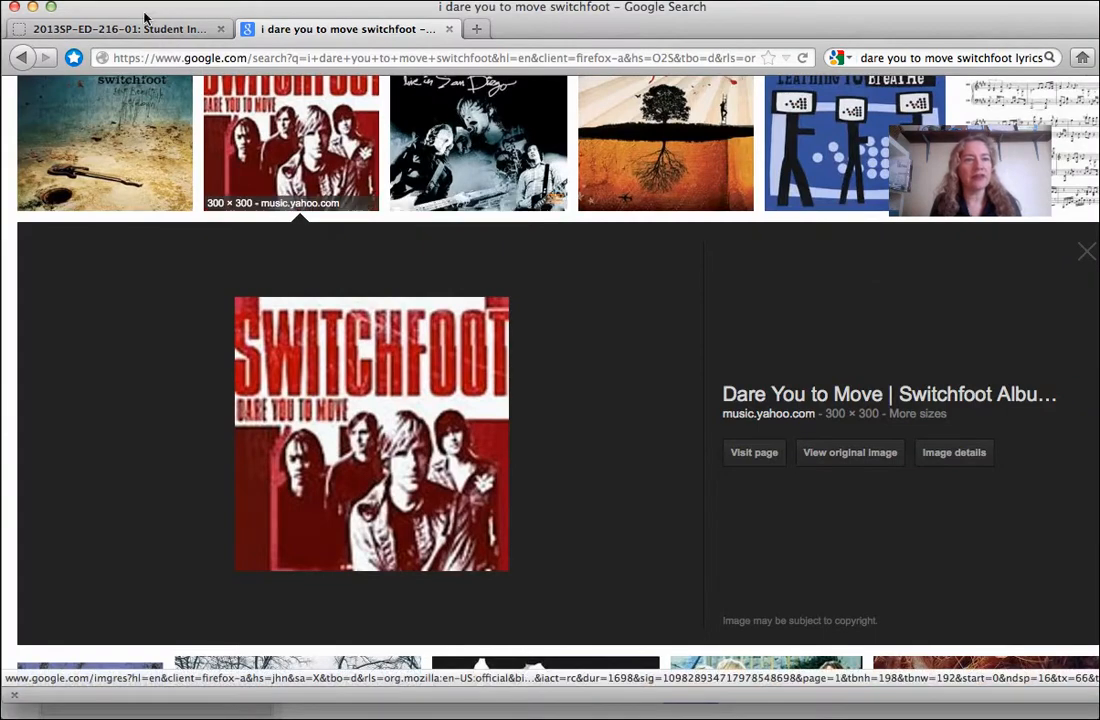
click(137, 32)
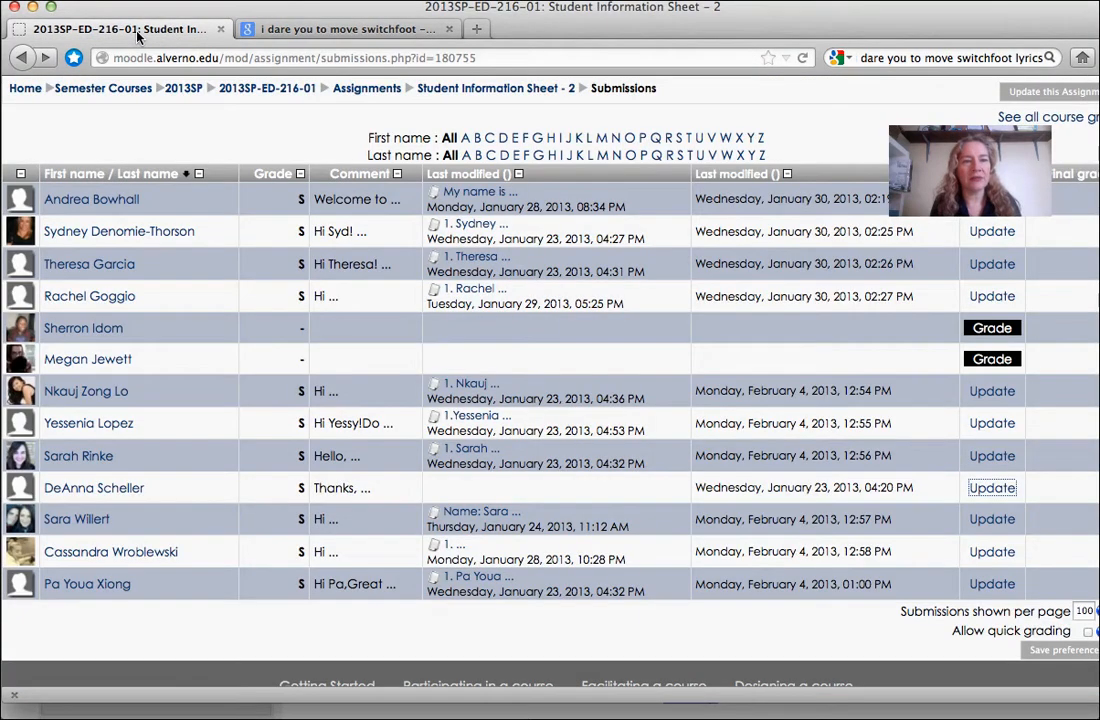
click(472, 385)
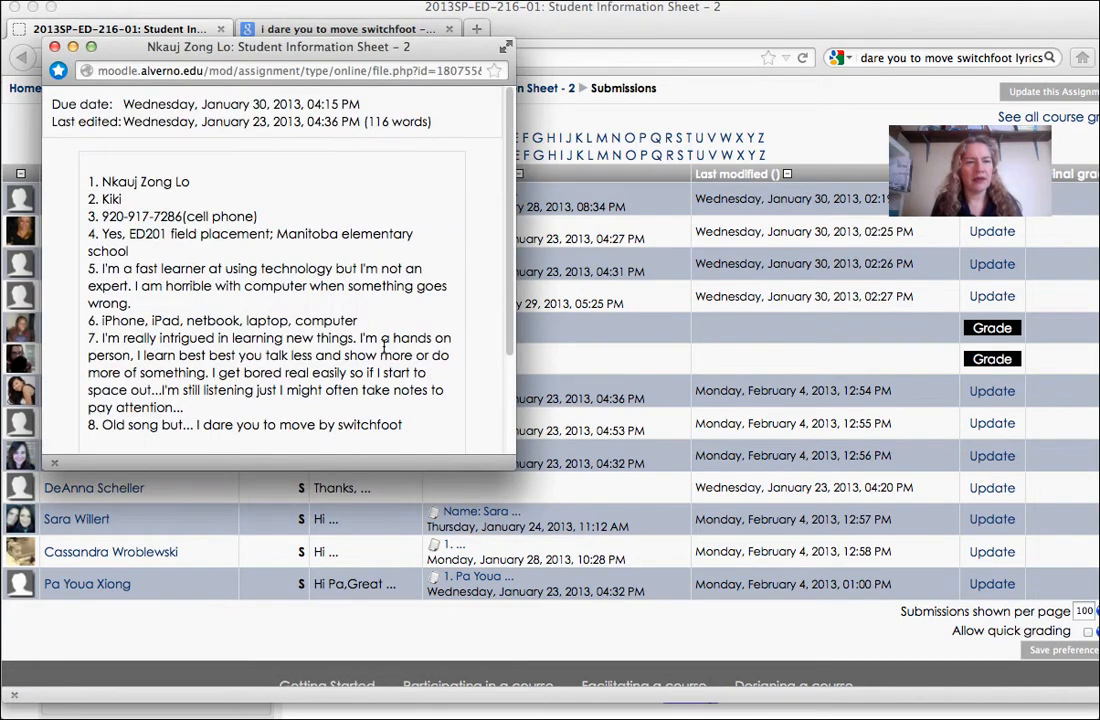
key(super+w)
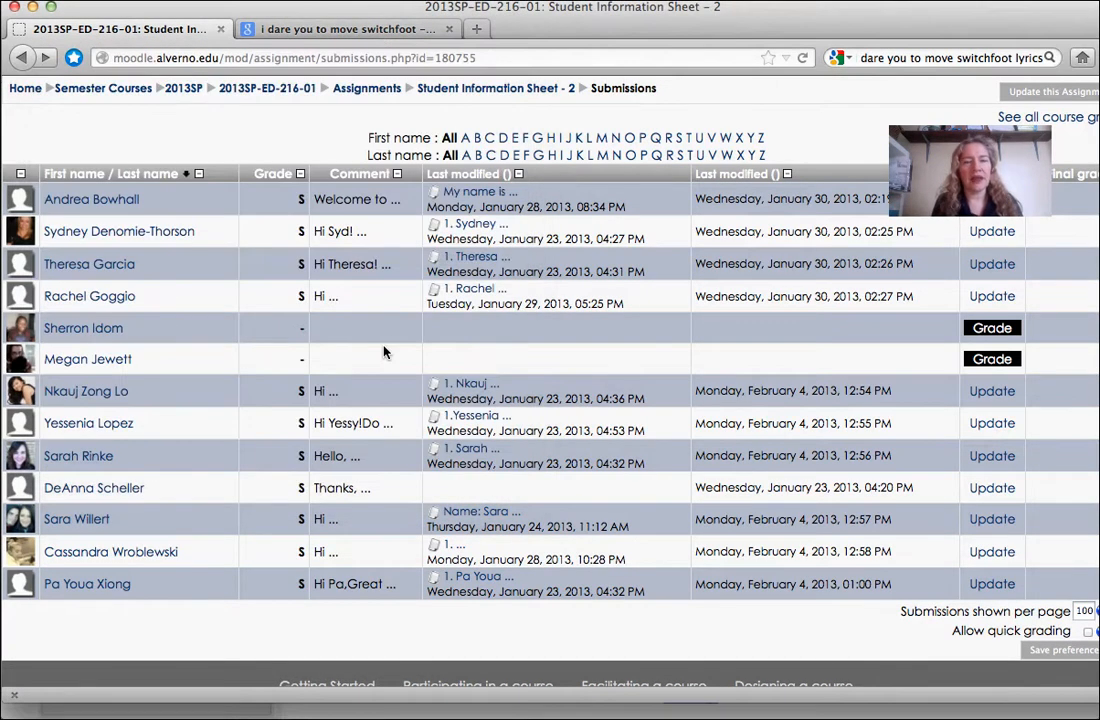
Switch to Notebook and replace the placeholder text below the Switchfoot cover with the student's nickname
key(super+Tab)
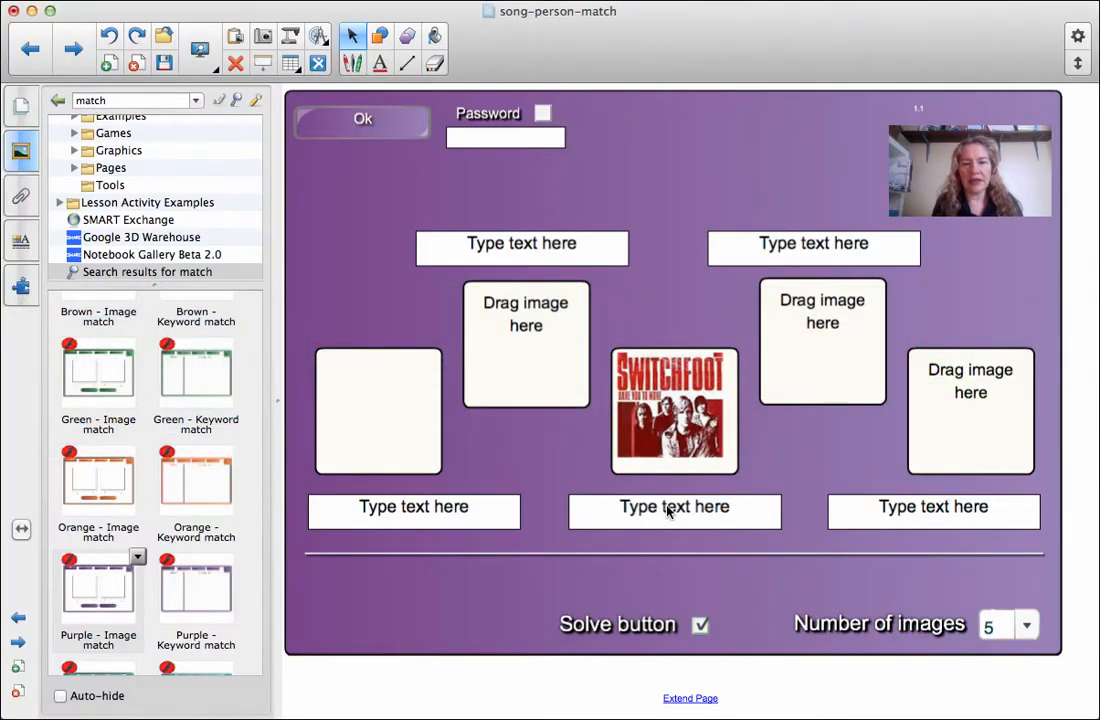
click(668, 511)
double_click(668, 508)
click(776, 508)
drag(776, 508, 549, 500)
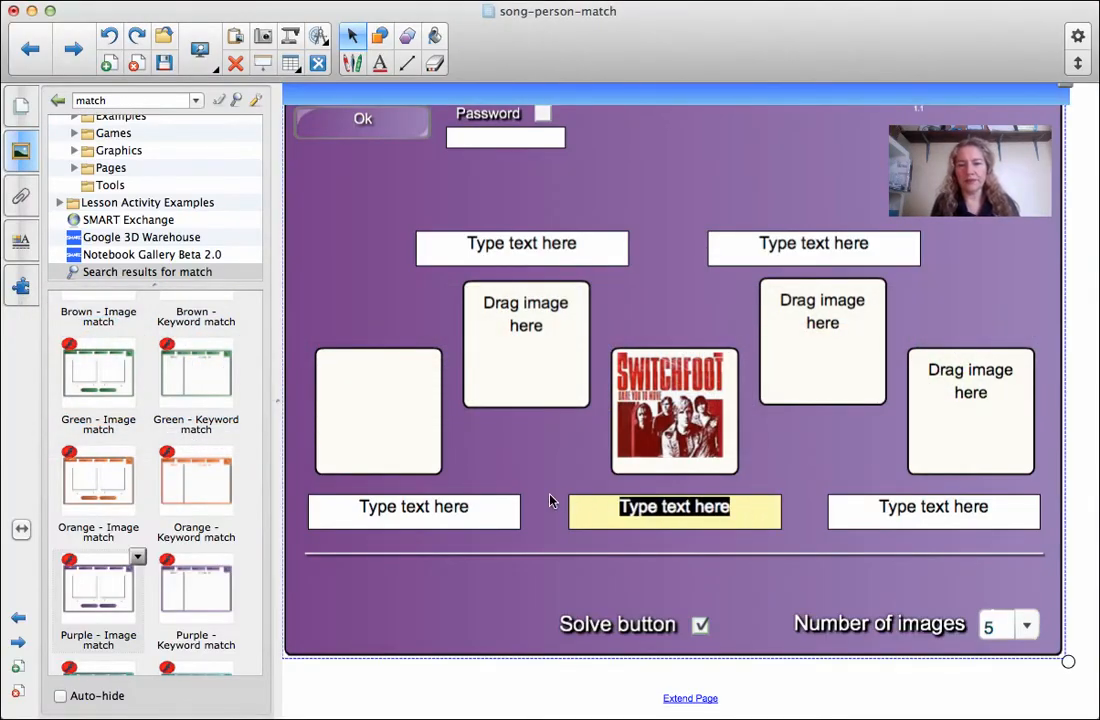
text(Kiki)
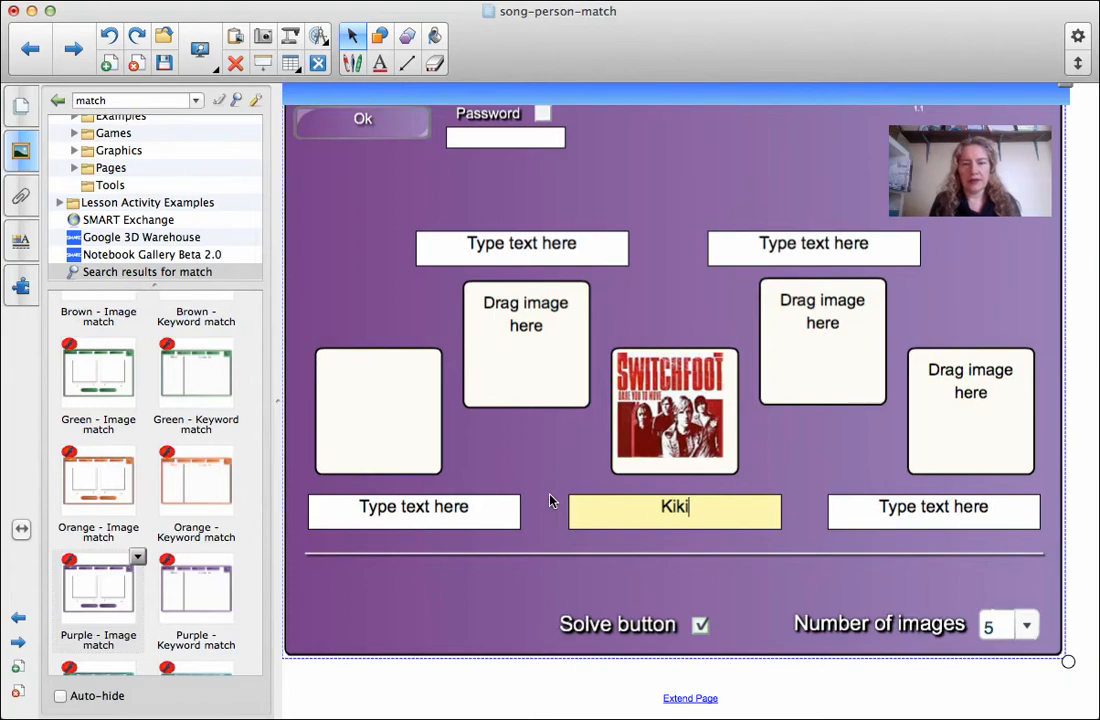
Switch to Word, read the entry after the Switchfoot song in the favourite music list, and return to Firefox
key(super+Tab)
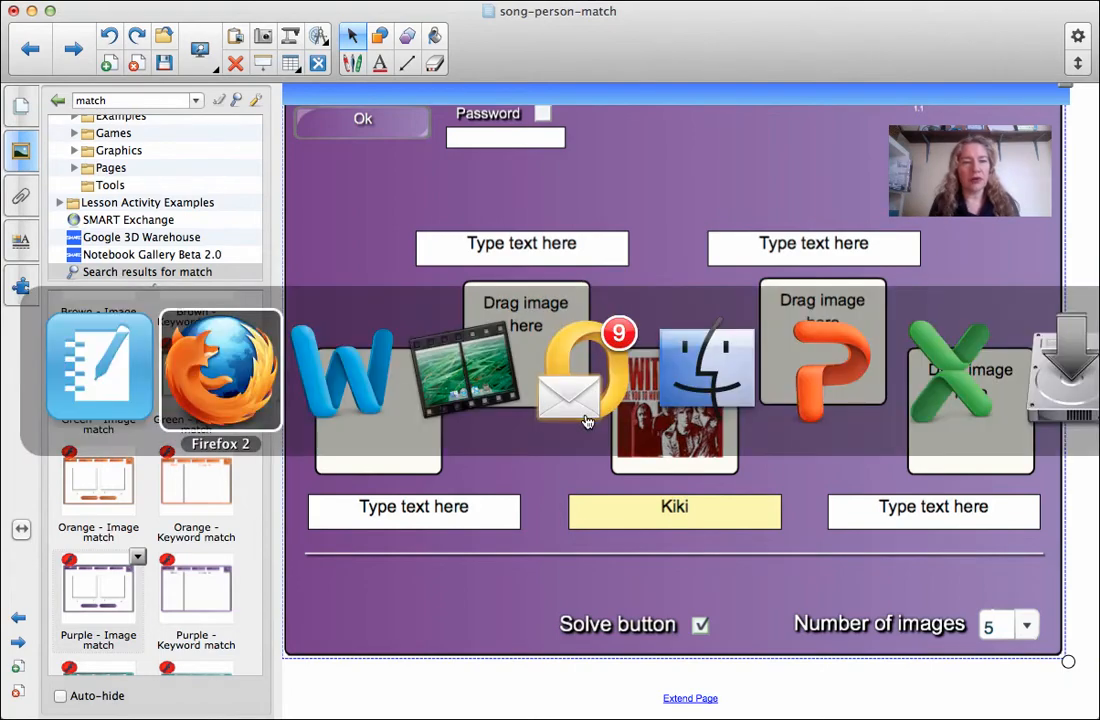
key(super+Tab)
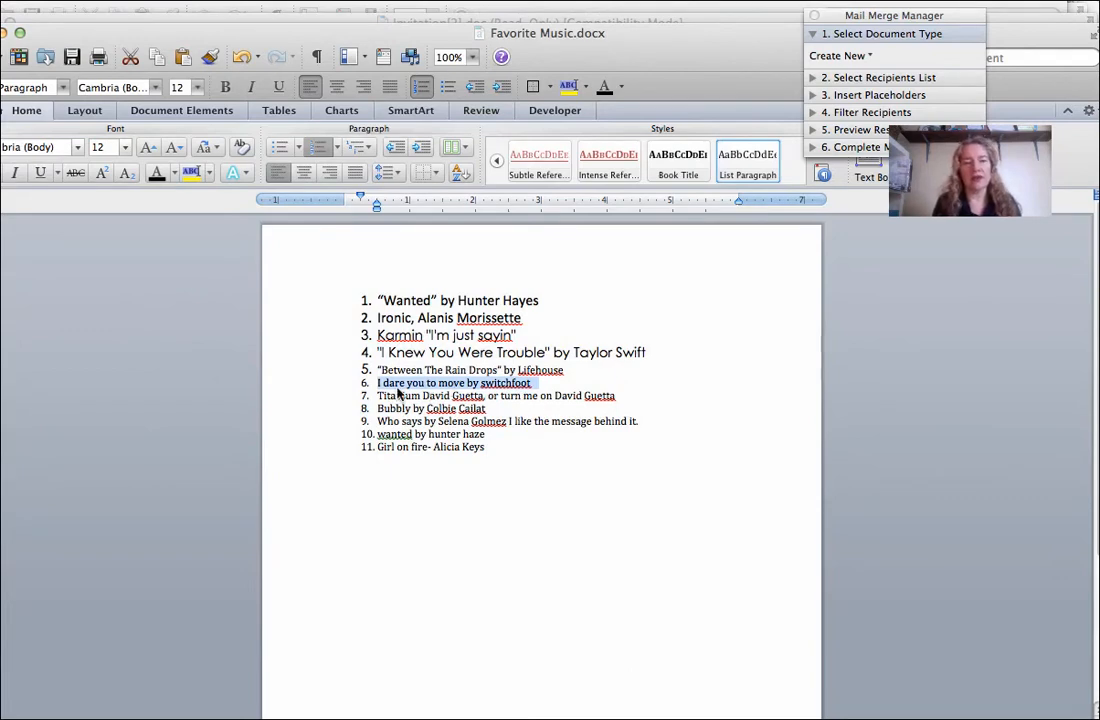
key(super+Tab)
key(super+Tab)
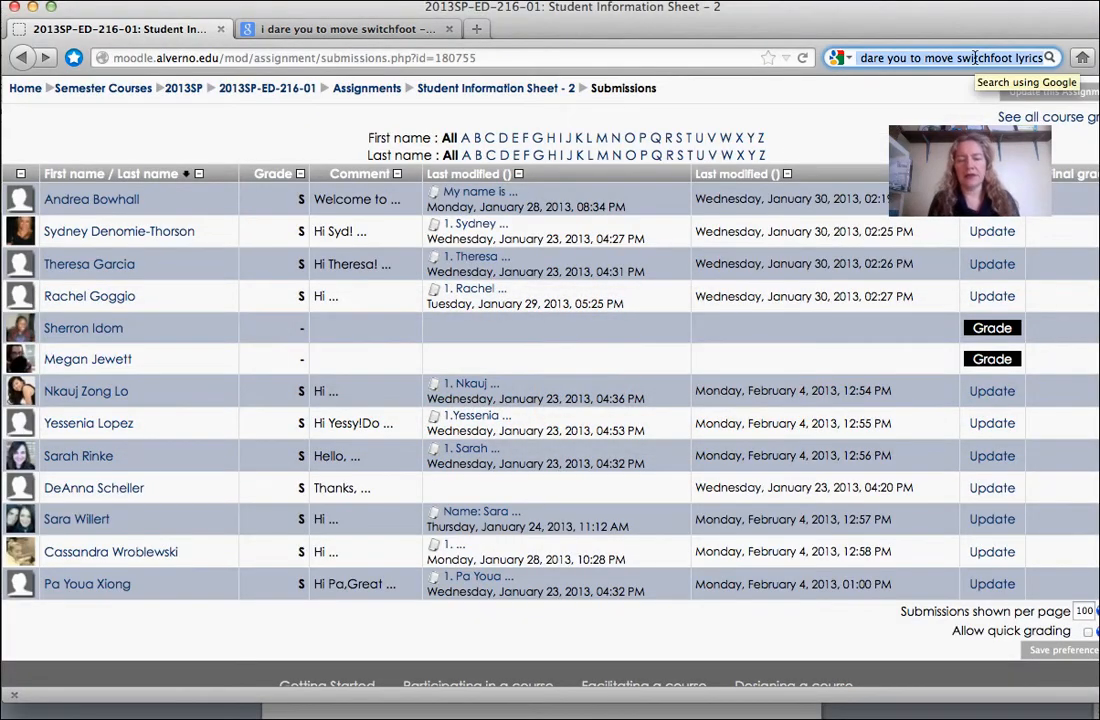
Search Google for "david guetta" in the existing image search tab and show the image results
click(850, 57)
text(davd)
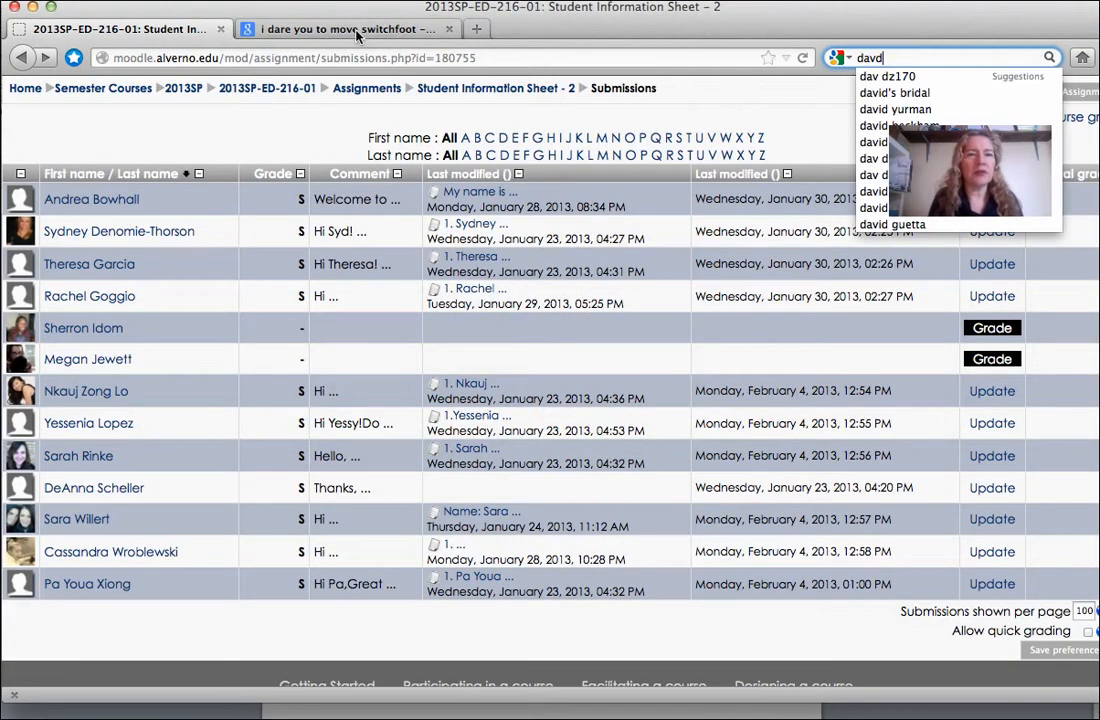
click(346, 30)
click(918, 57)
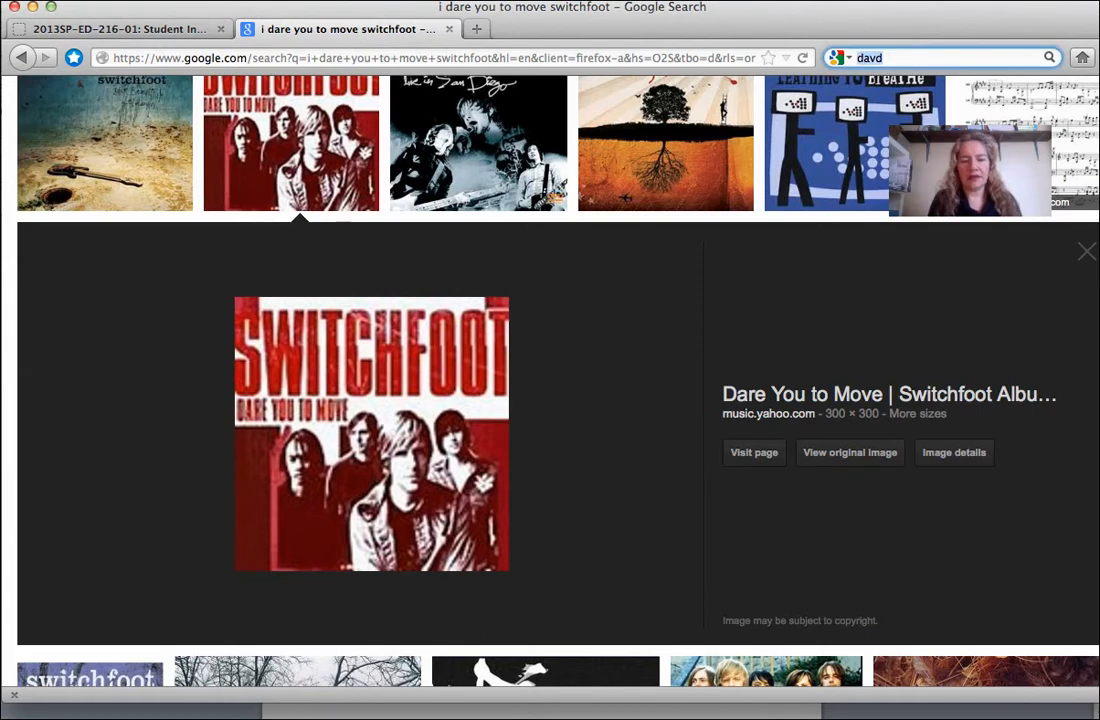
text(da)
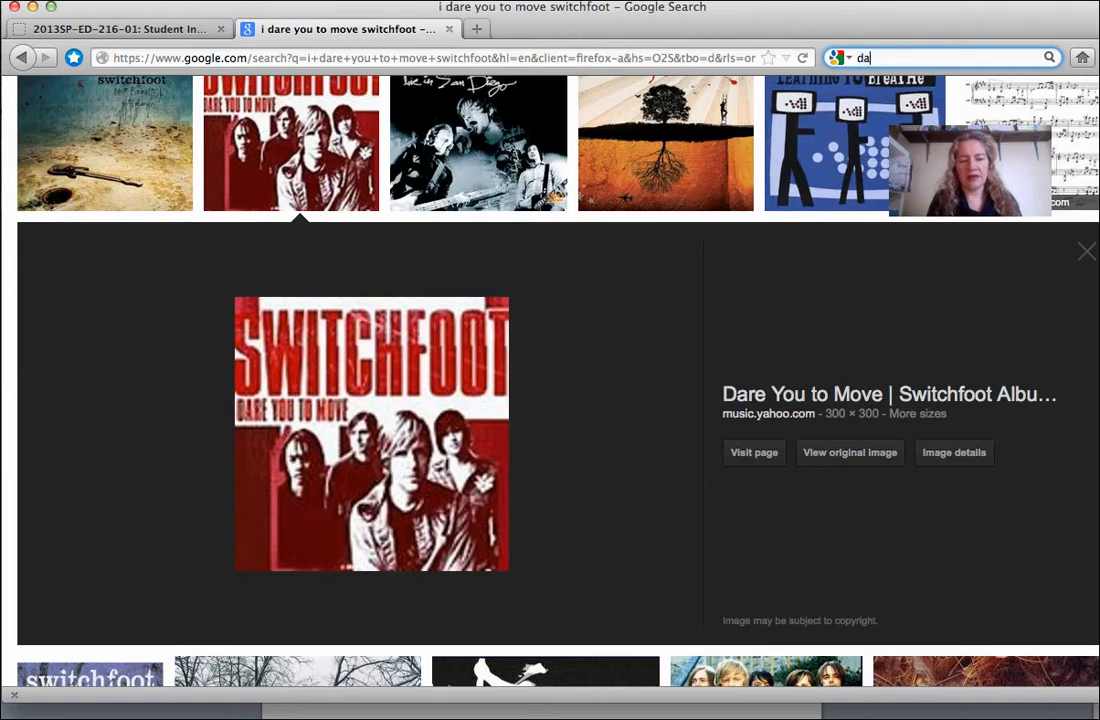
text(vid guetta)
key(Return)
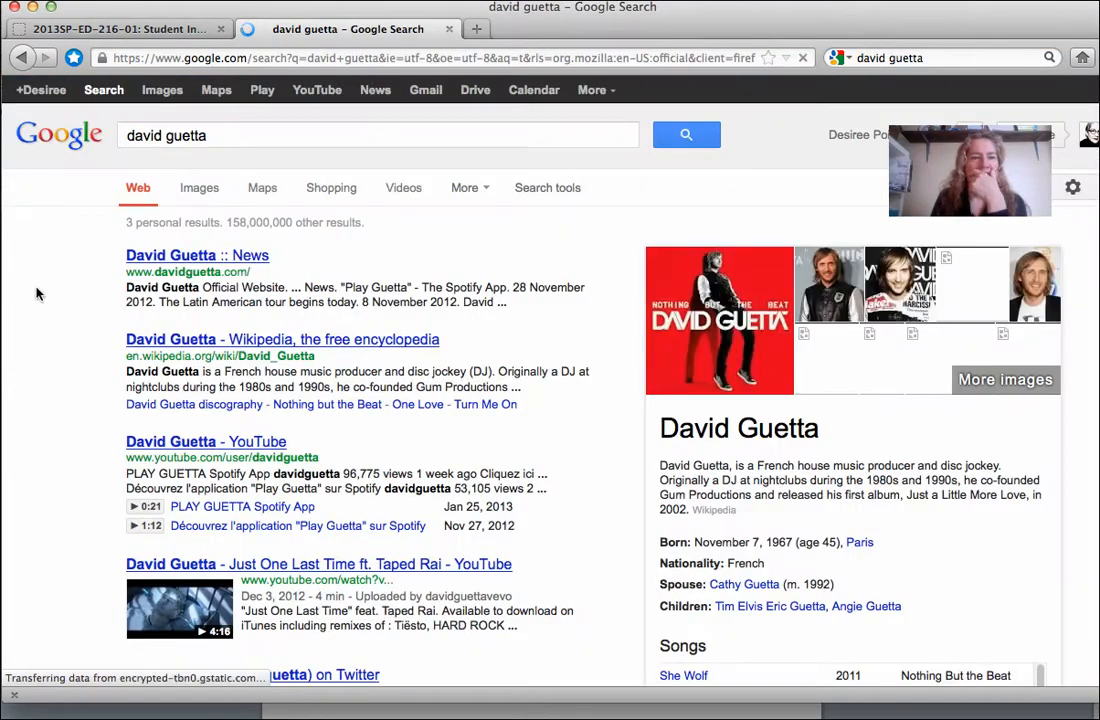
click(202, 194)
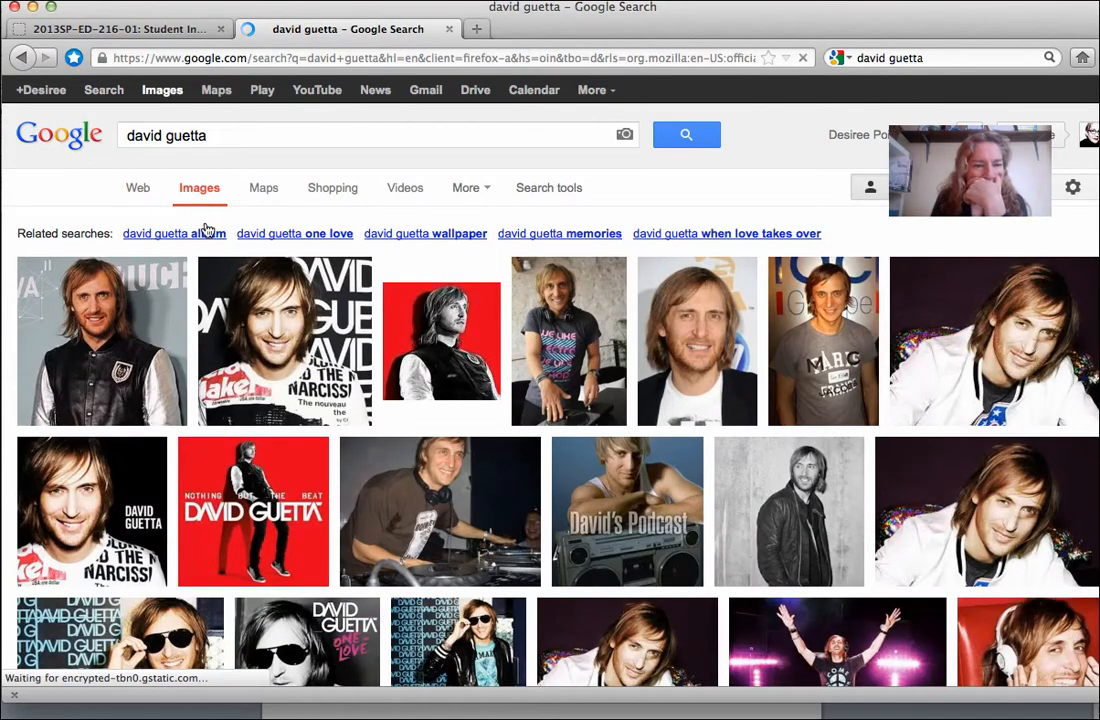
Check the David Guetta song title in the Word list and refine the Firefox image search to "david guetta titanium"
click(208, 235)
key(super+Tab)
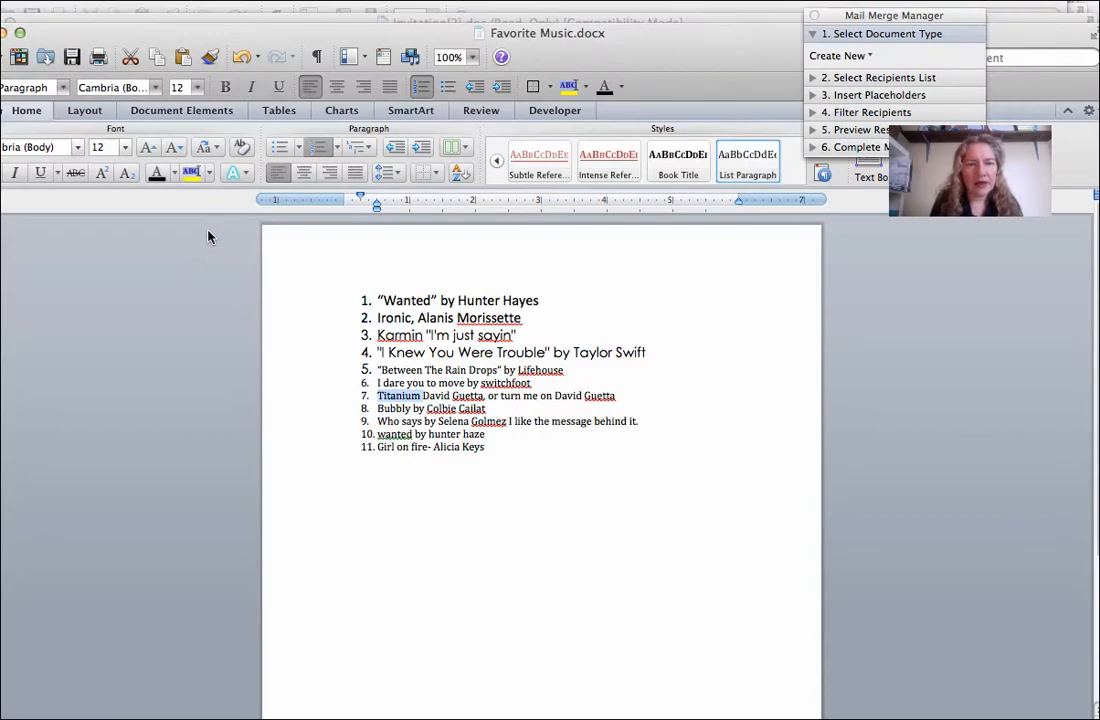
key(super+Tab)
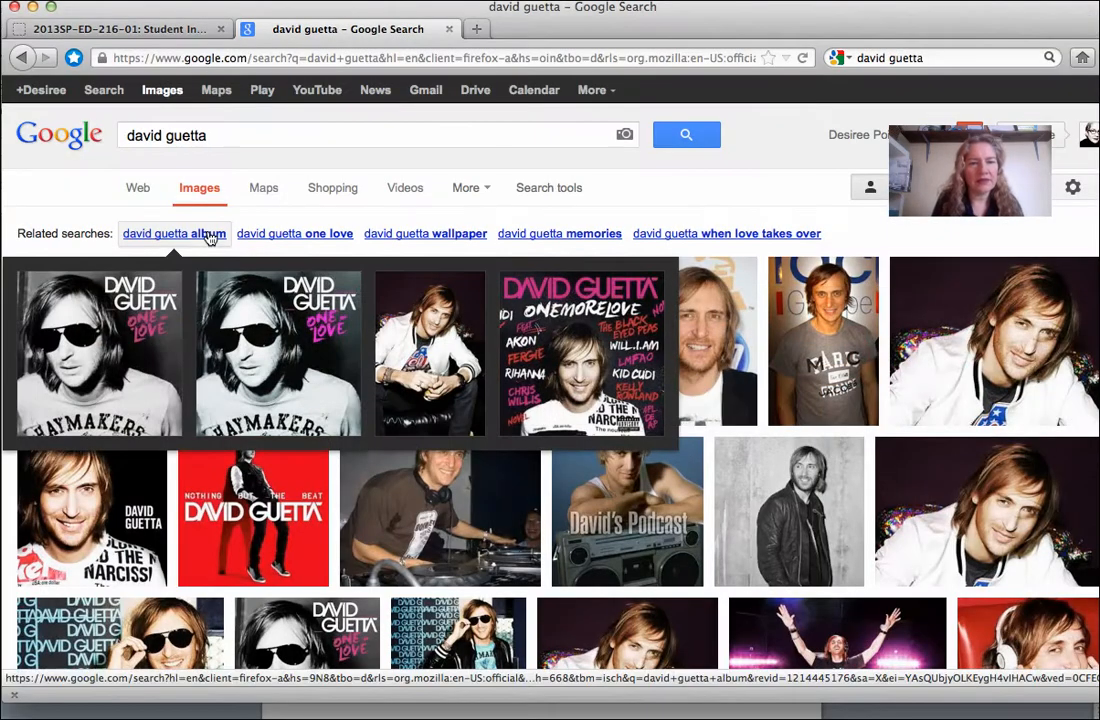
click(344, 136)
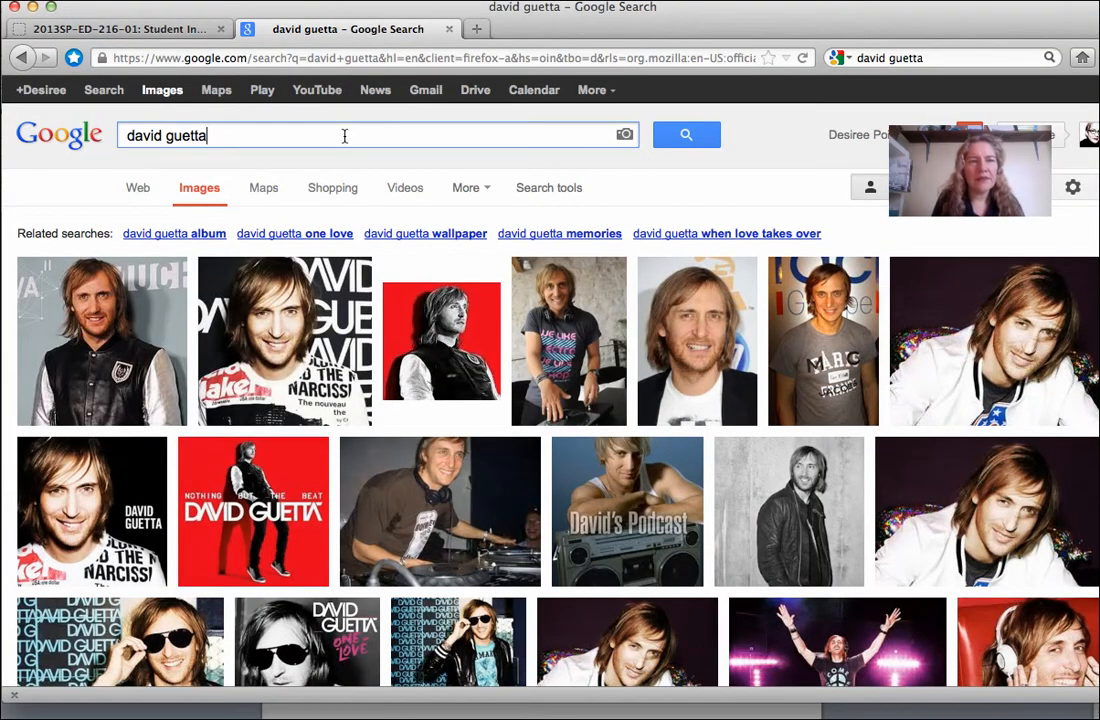
text(titanium)
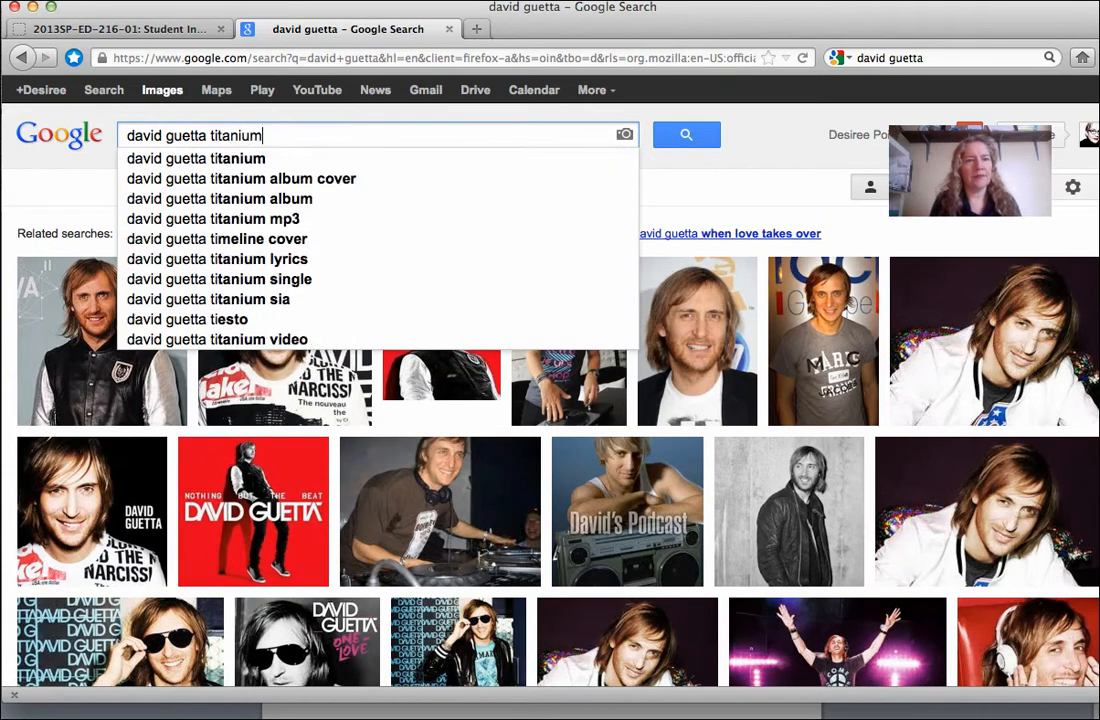
key(Return)
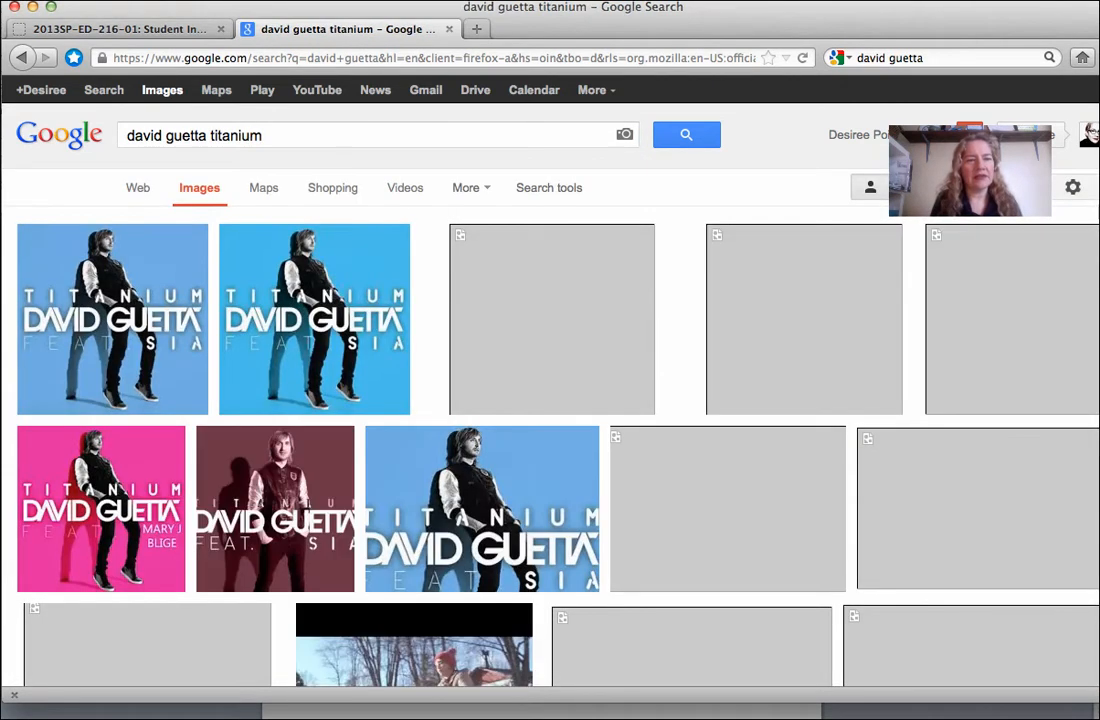
Enlarge the bright blue 1000 × 1000 "Titanium" cover, the second image result, and copy the image
click(303, 318)
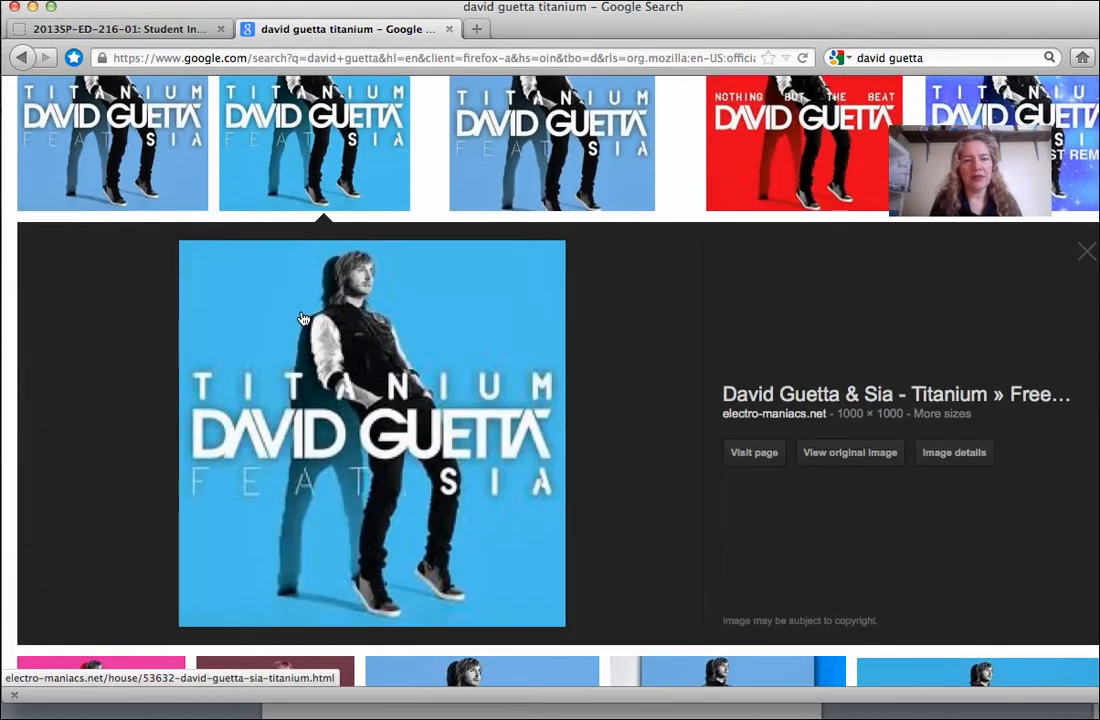
right_click(355, 478)
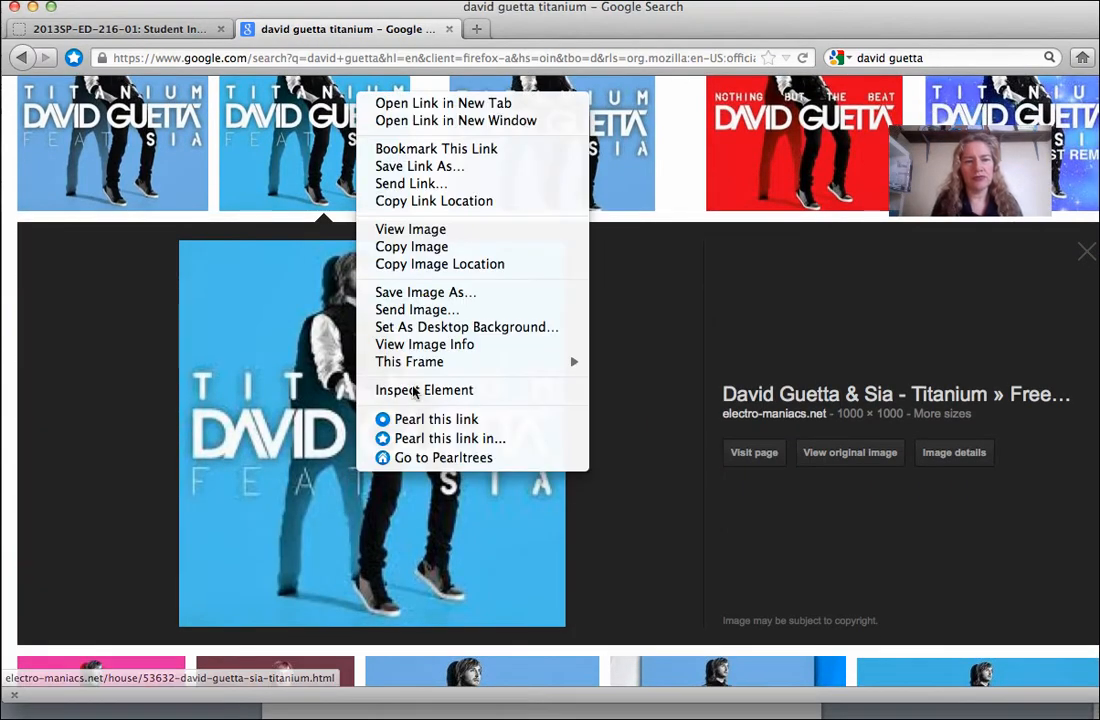
click(421, 249)
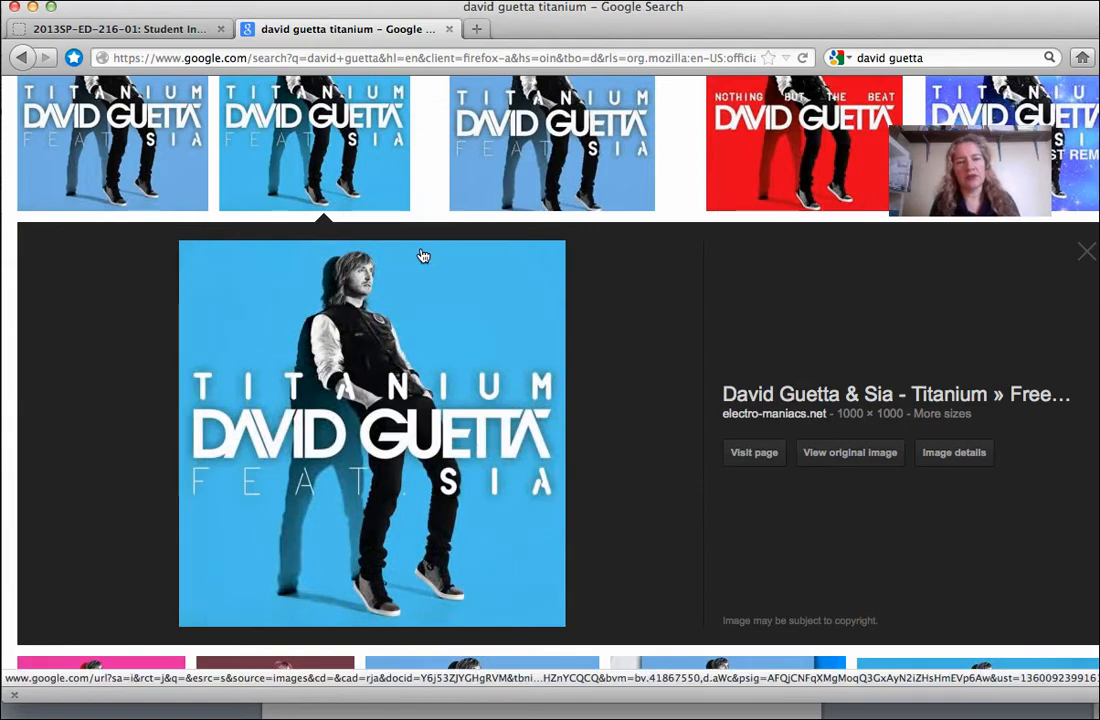
Switch to Notebook, paste the Titanium cover and place it in the second image box of the activity
key(super+Tab)
key(super+Tab)
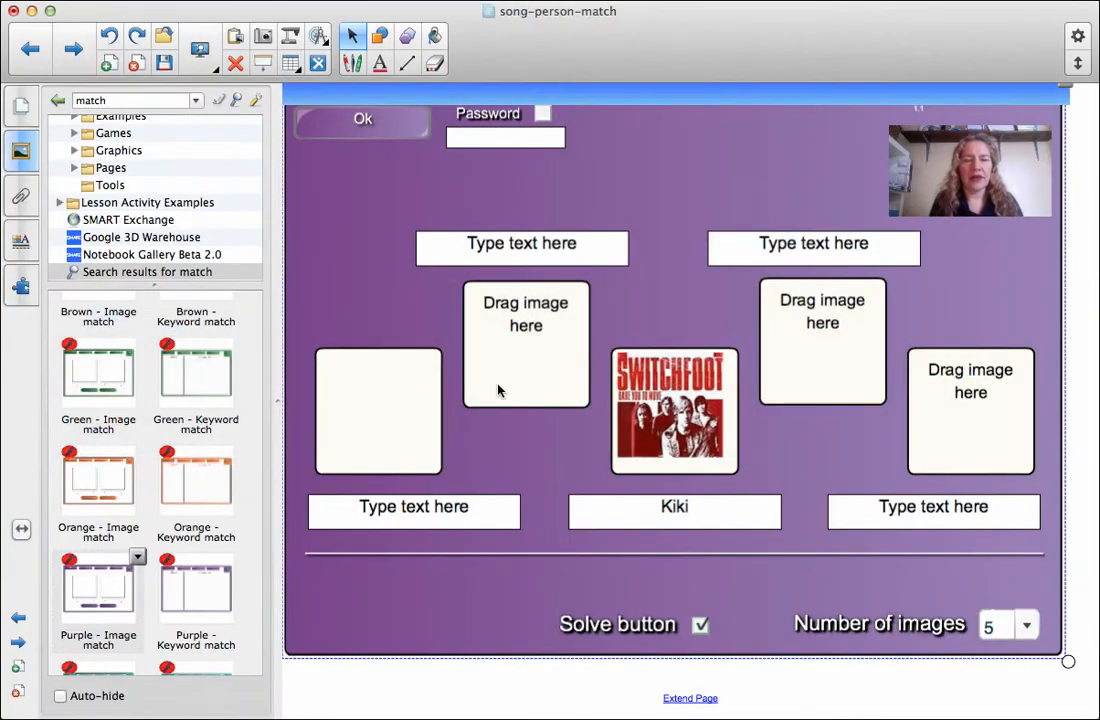
key(super+v)
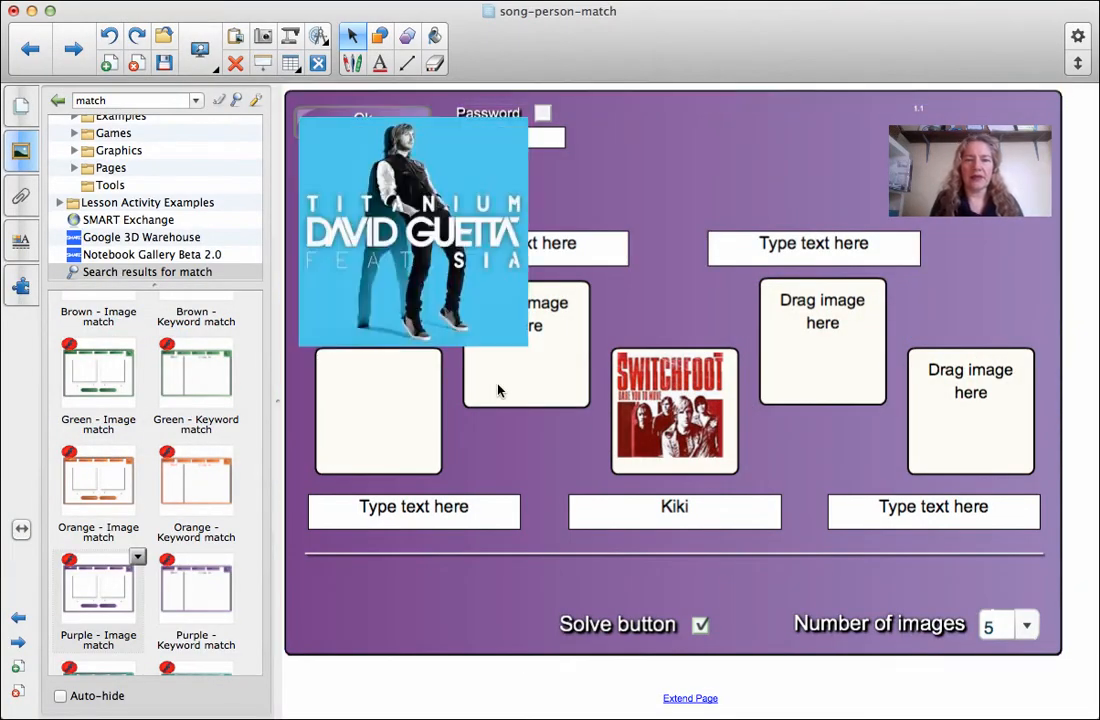
drag(448, 274, 538, 358)
Switch to Firefox and check in the Moodle submissions which student chose Titanium, closing the submission after reading it
key(super+Tab)
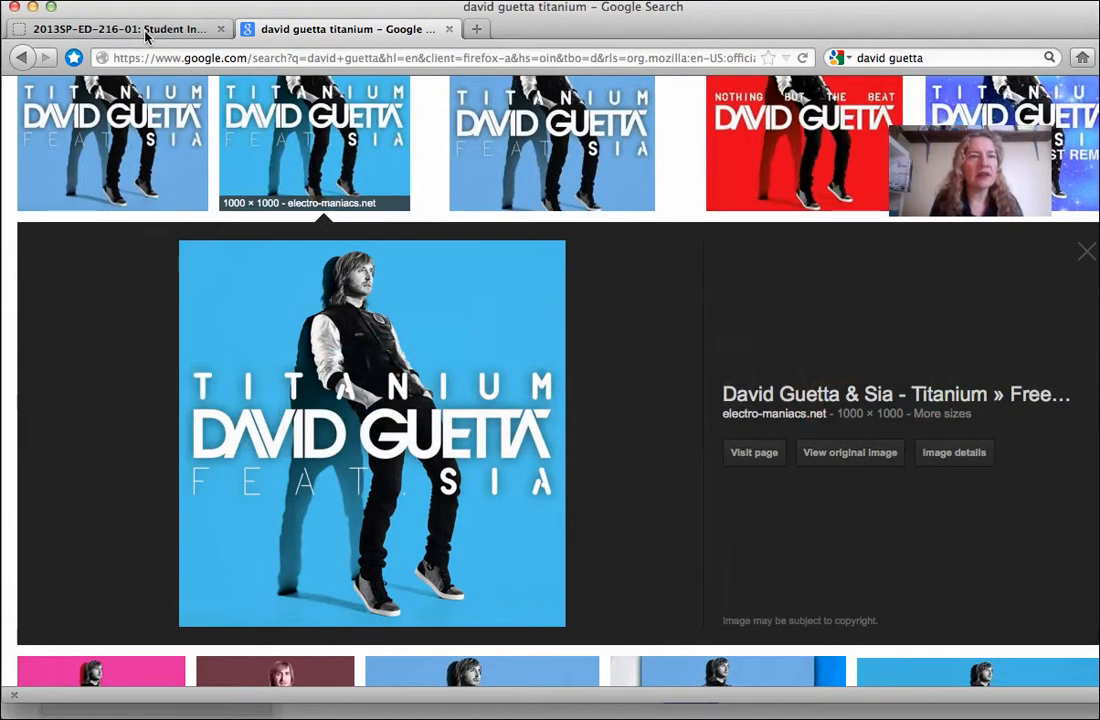
click(128, 32)
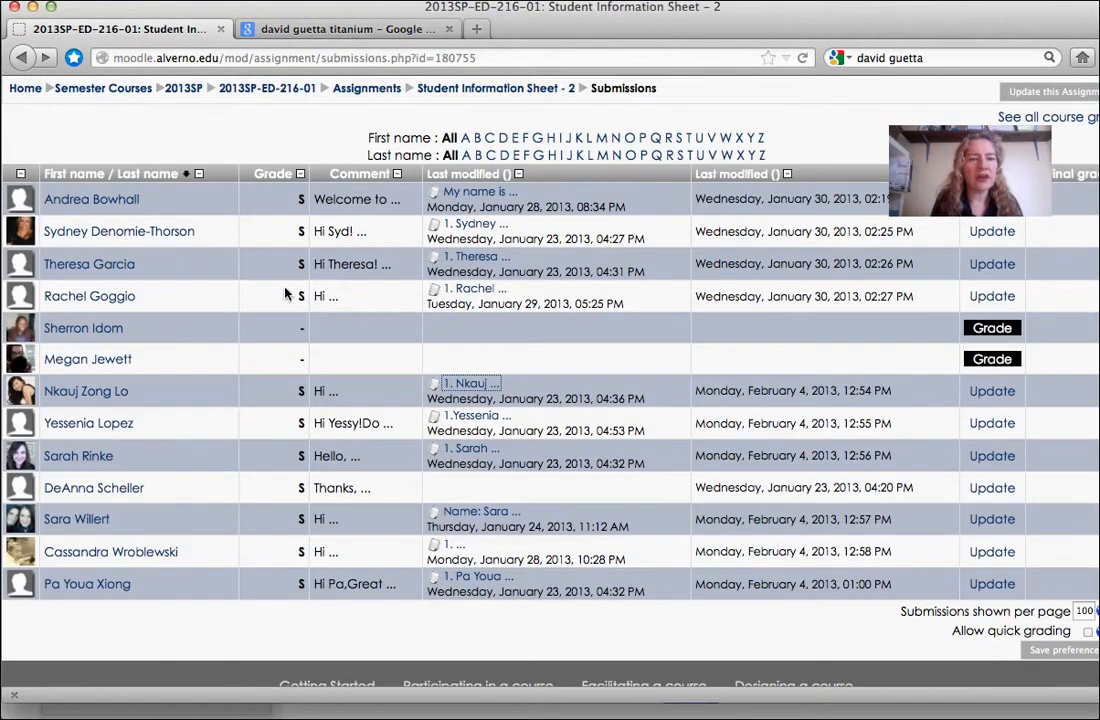
click(468, 417)
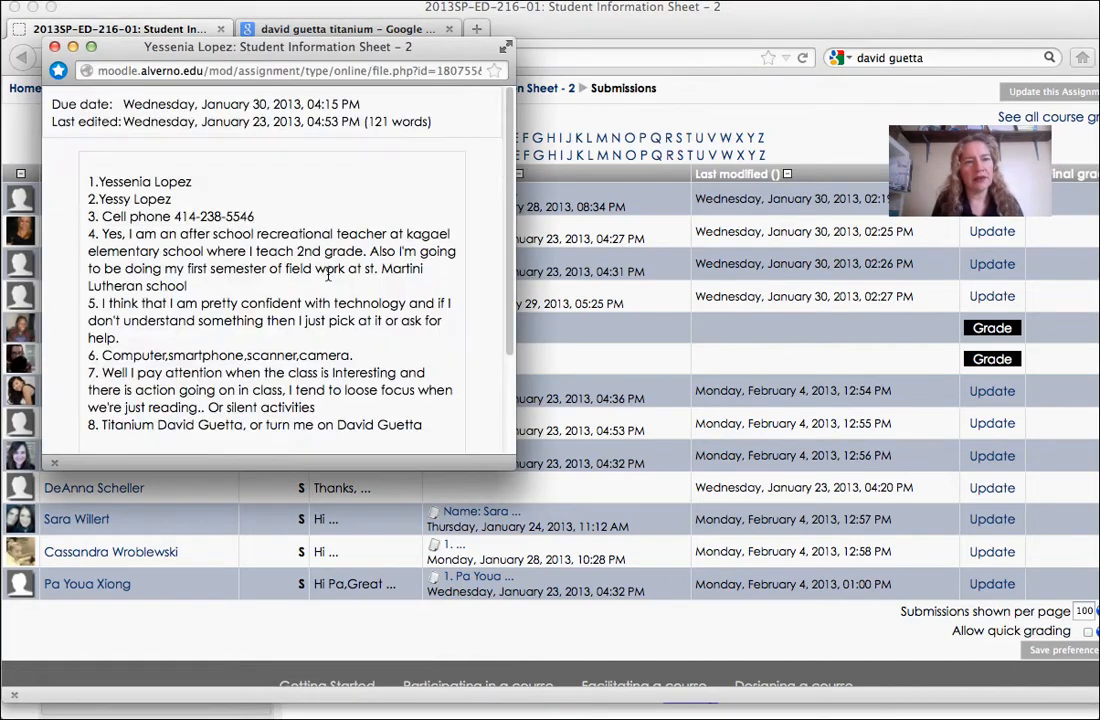
key(super+w)
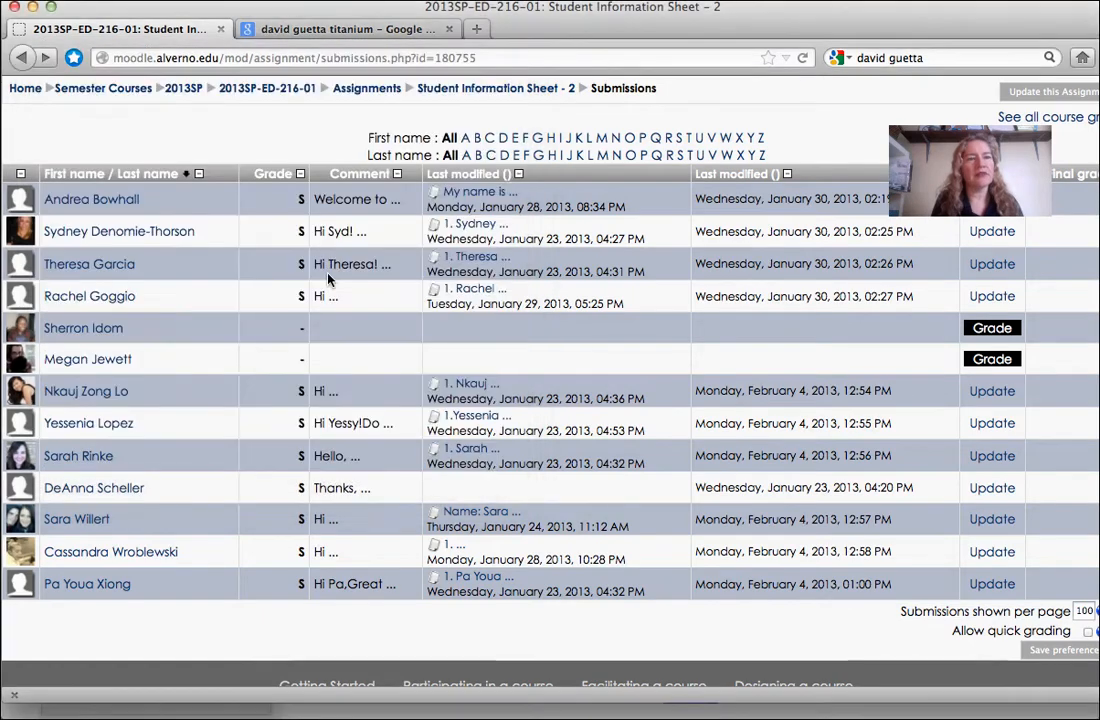
Switch to Notebook and replace the placeholder text above the Titanium cover with the student's nickname
key(super+Tab)
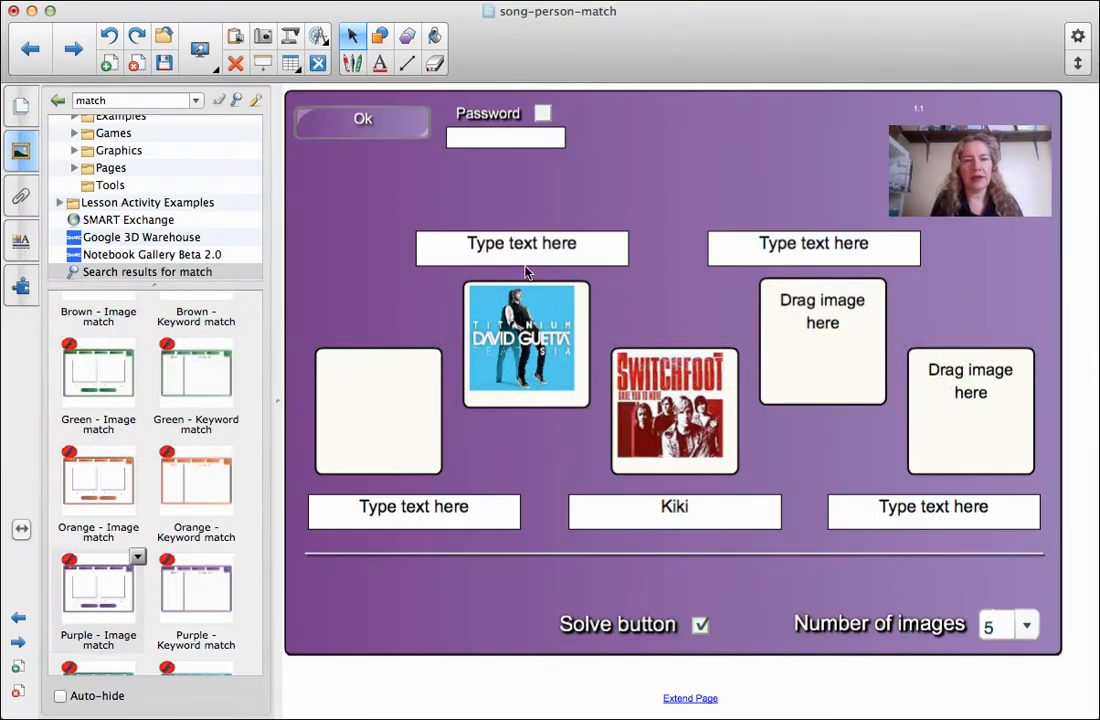
drag(576, 250, 356, 238)
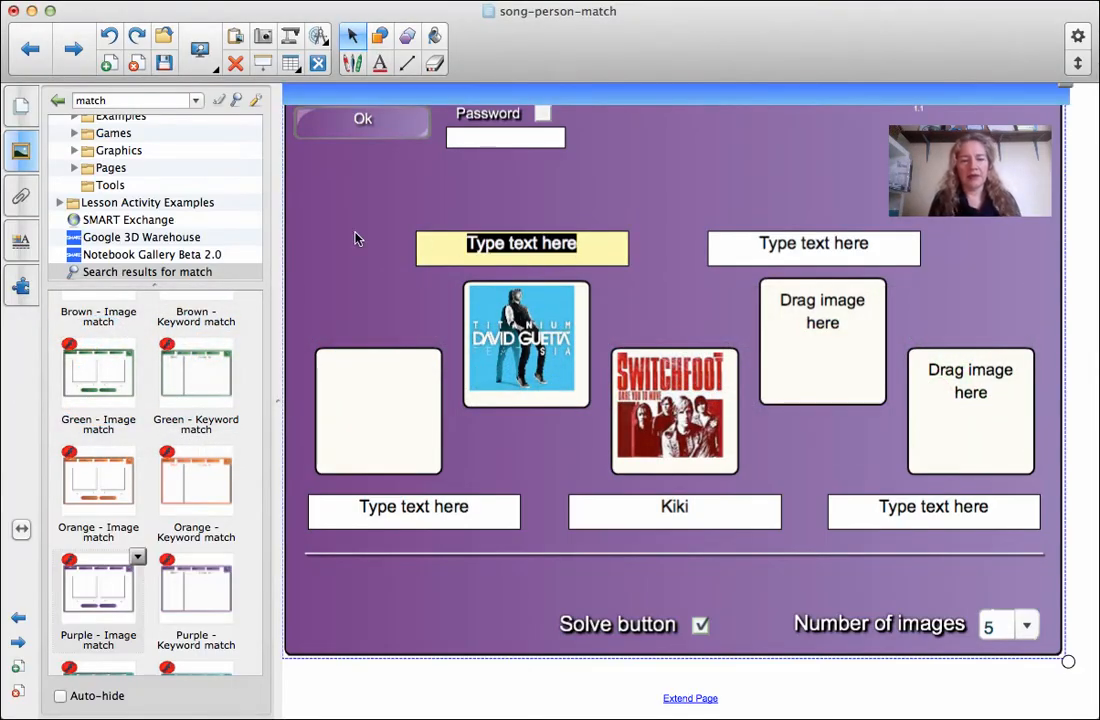
text(Yessy)
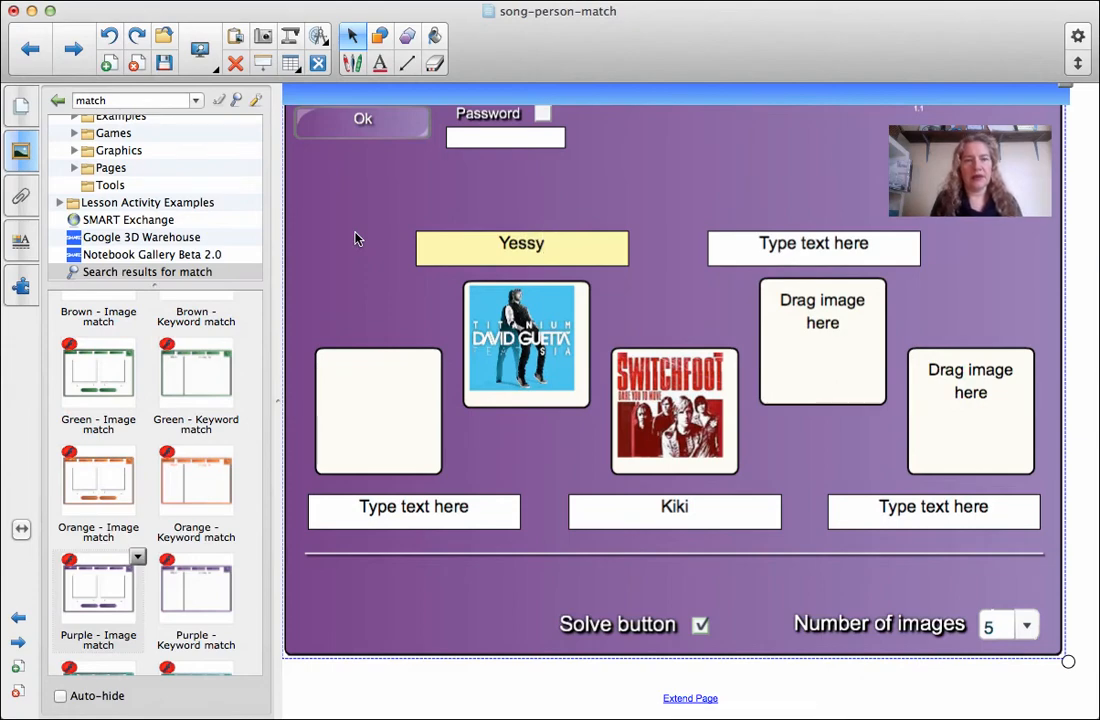
Switch to Word and select the artist name "Colbie Cailat" in the "Bubbly" entry of the song list
key(super+Tab)
key(super+Tab)
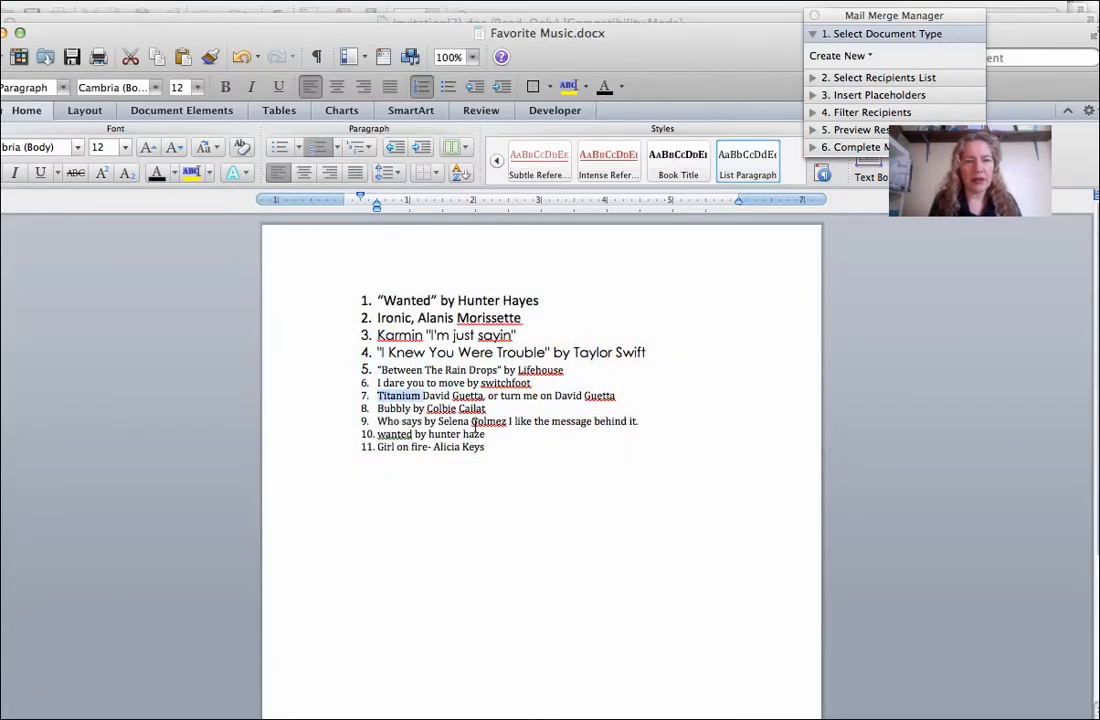
drag(489, 408, 428, 409)
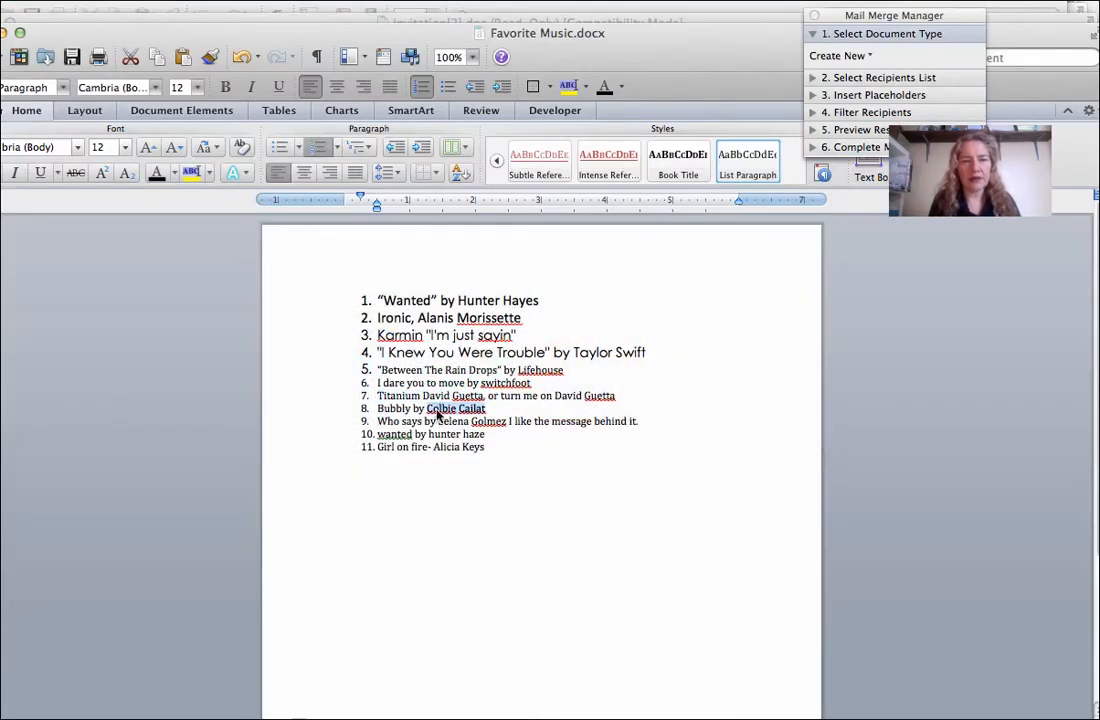
Switch to Firefox, search Google for "Colbie Cailat" in the image search tab and show the image results
key(super+Tab)
key(super+Tab)
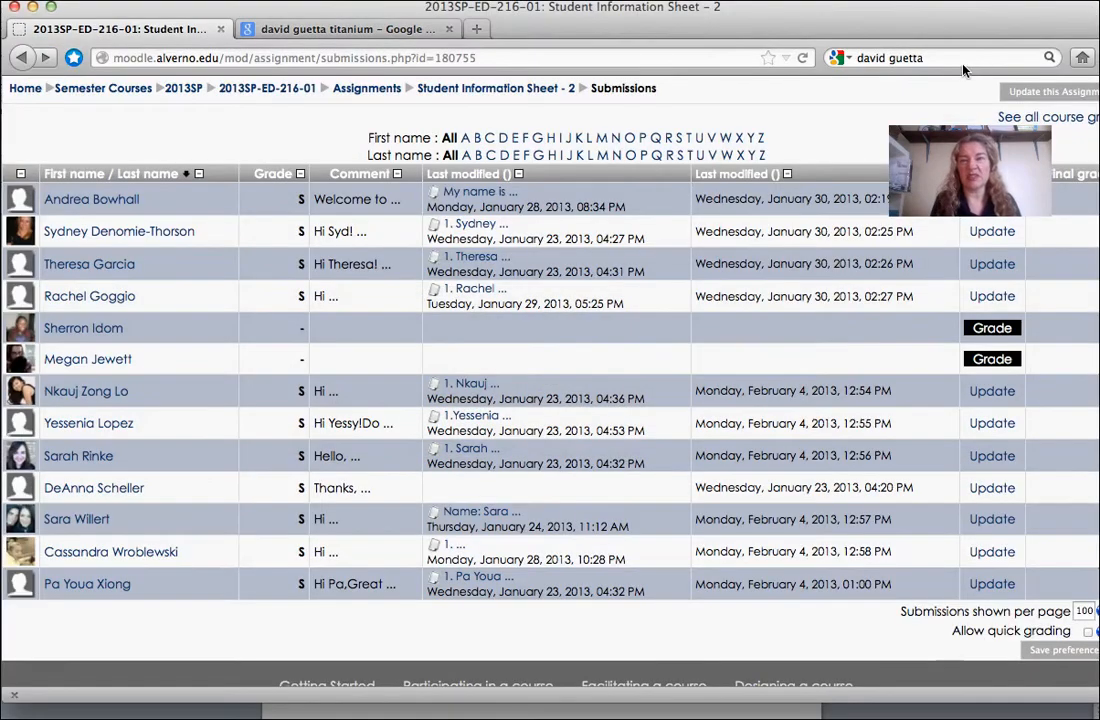
click(330, 29)
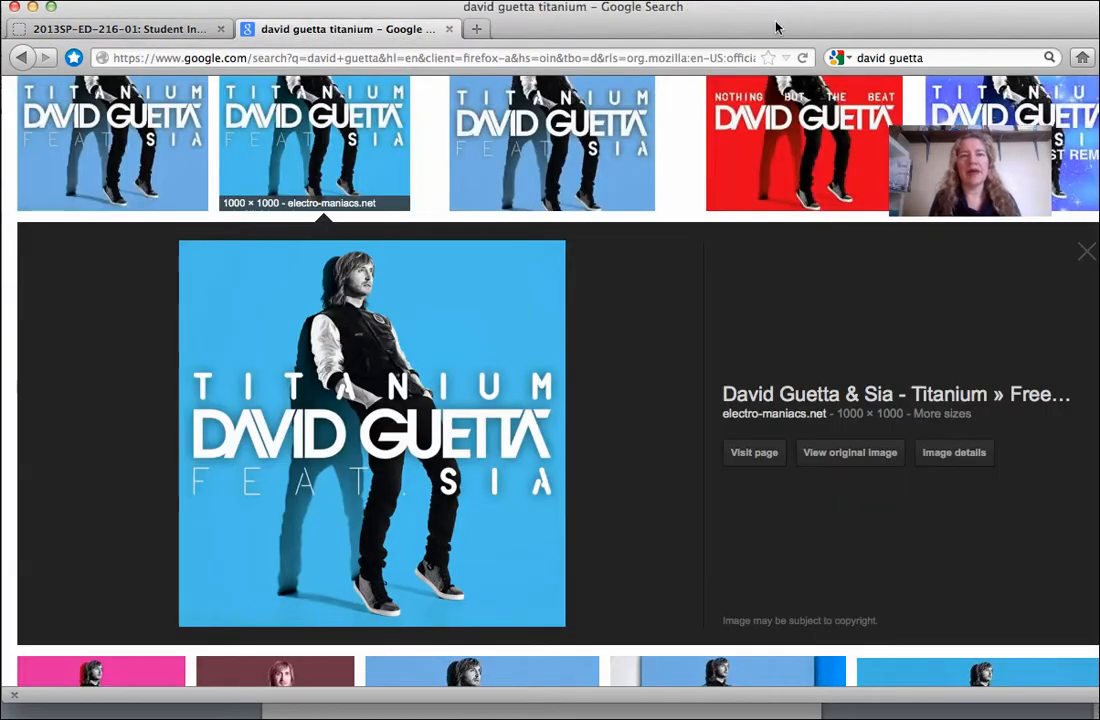
click(825, 55)
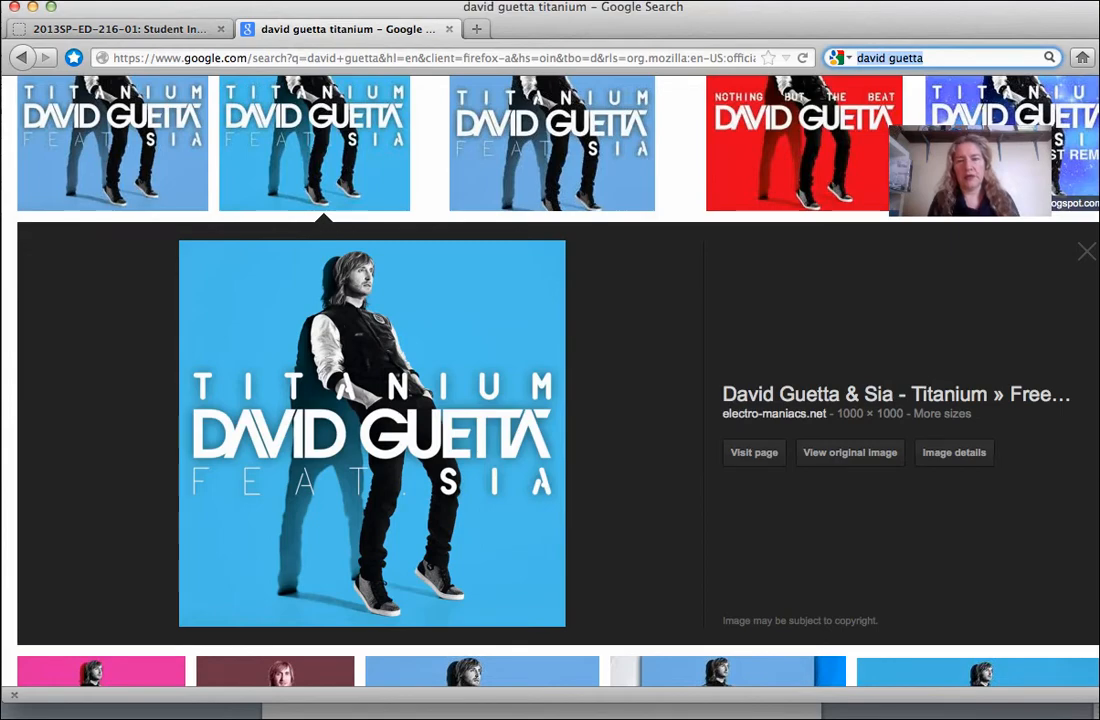
text(Colbie Caillat)
key(Return)
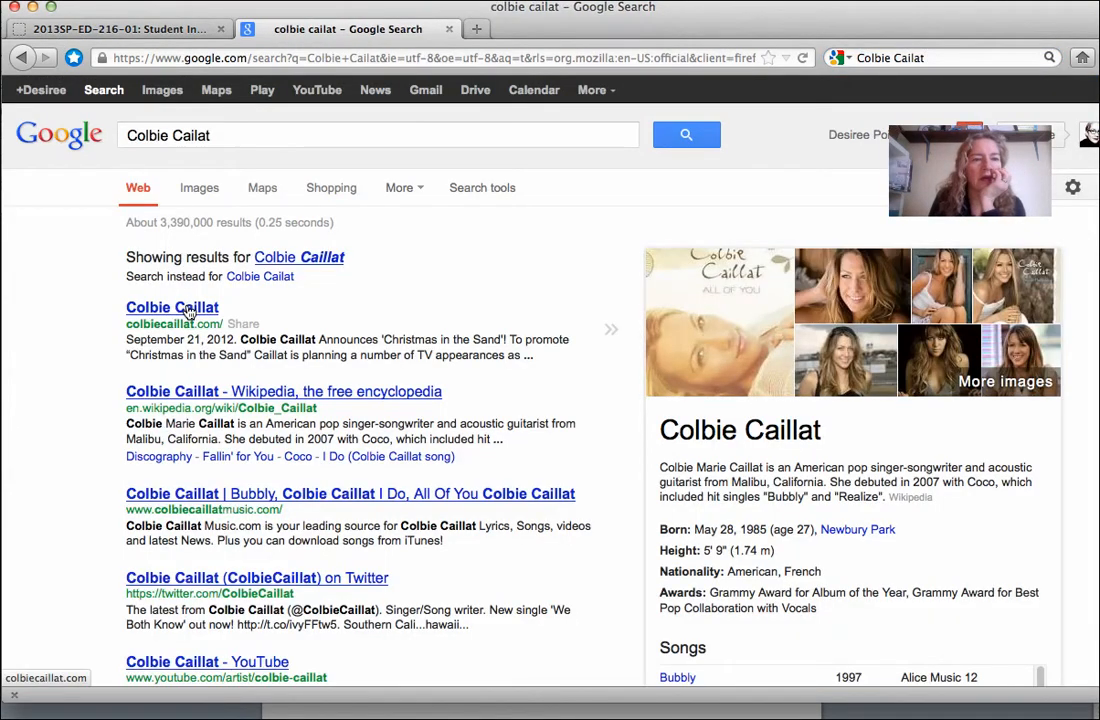
click(201, 188)
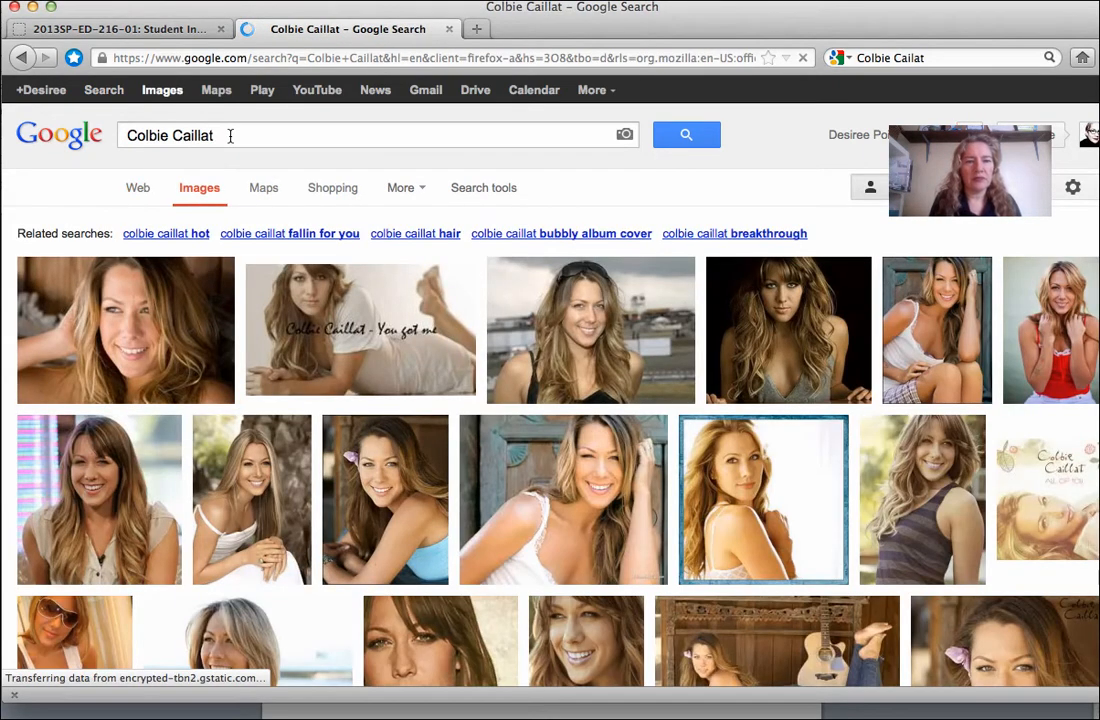
Check the song title in the Word list, then refine the Firefox image search to "Colbie Caillat bubbly"
key(super+Tab)
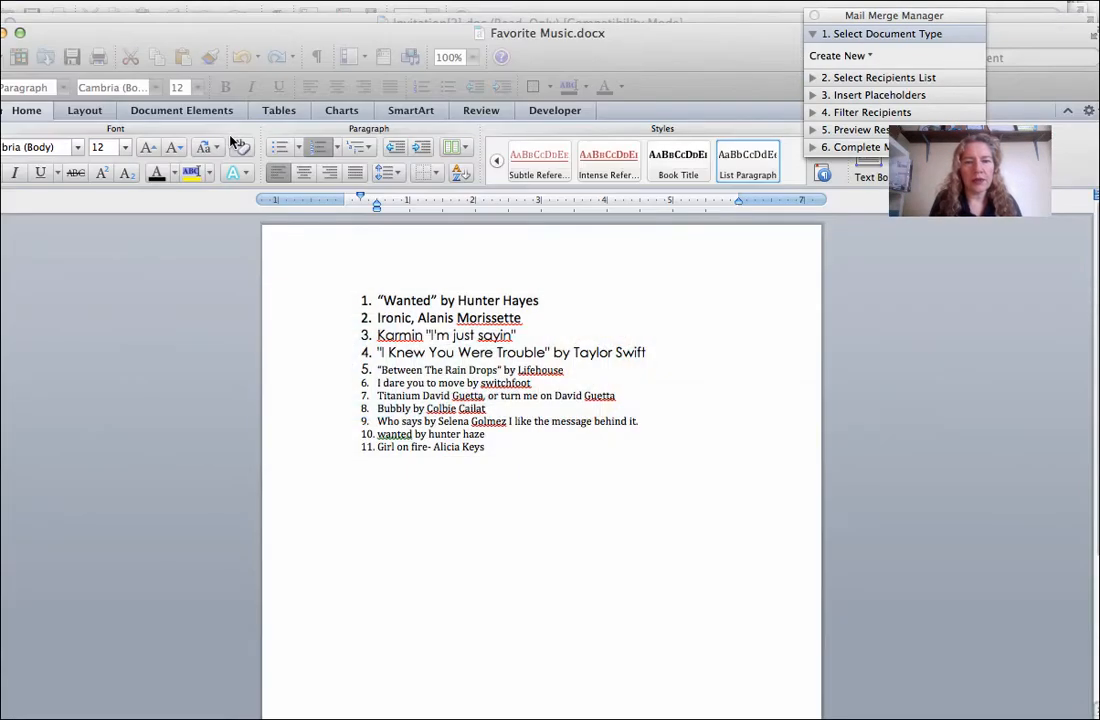
key(super+Tab)
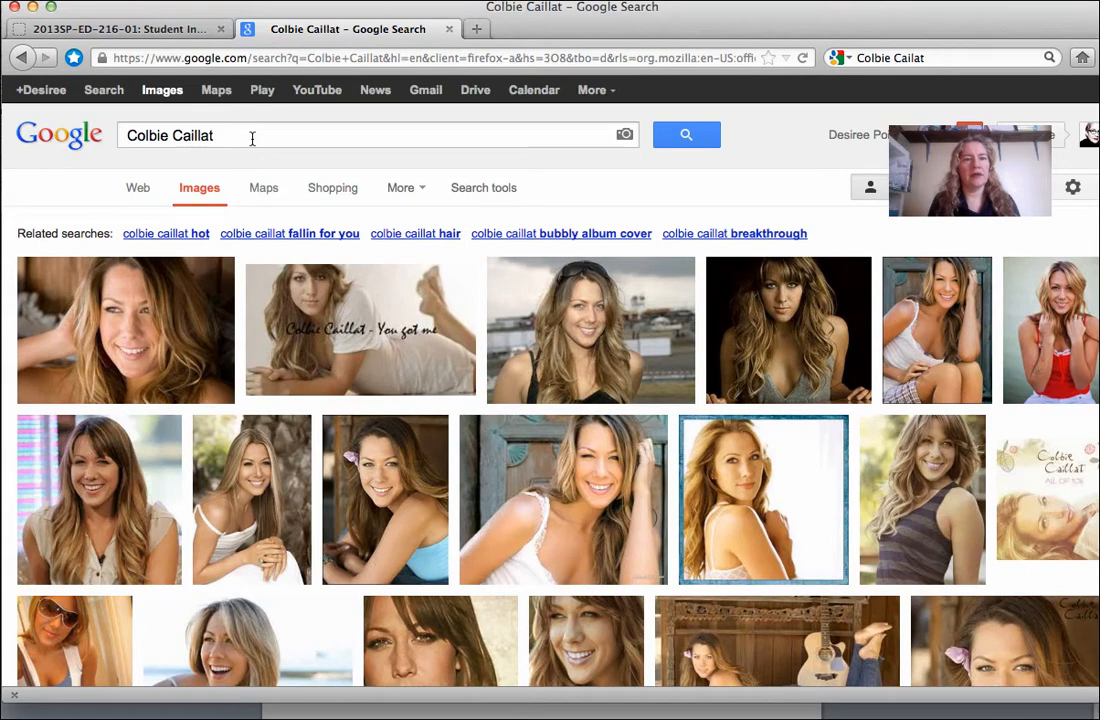
click(249, 135)
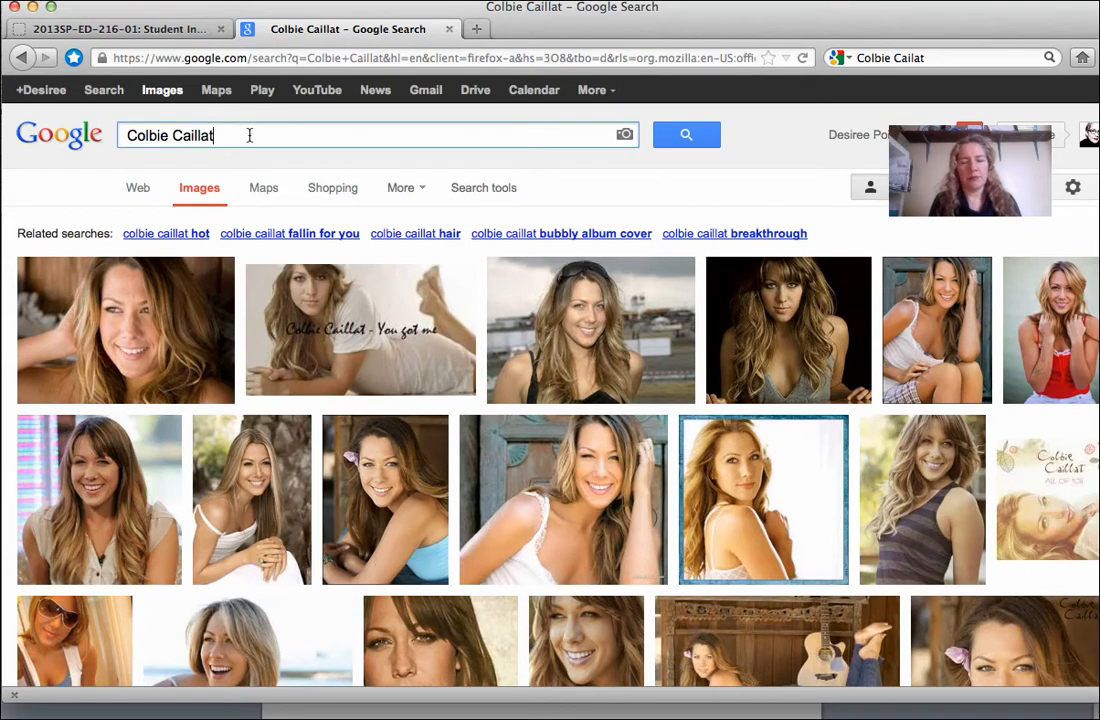
text(bubbly)
key(Return)
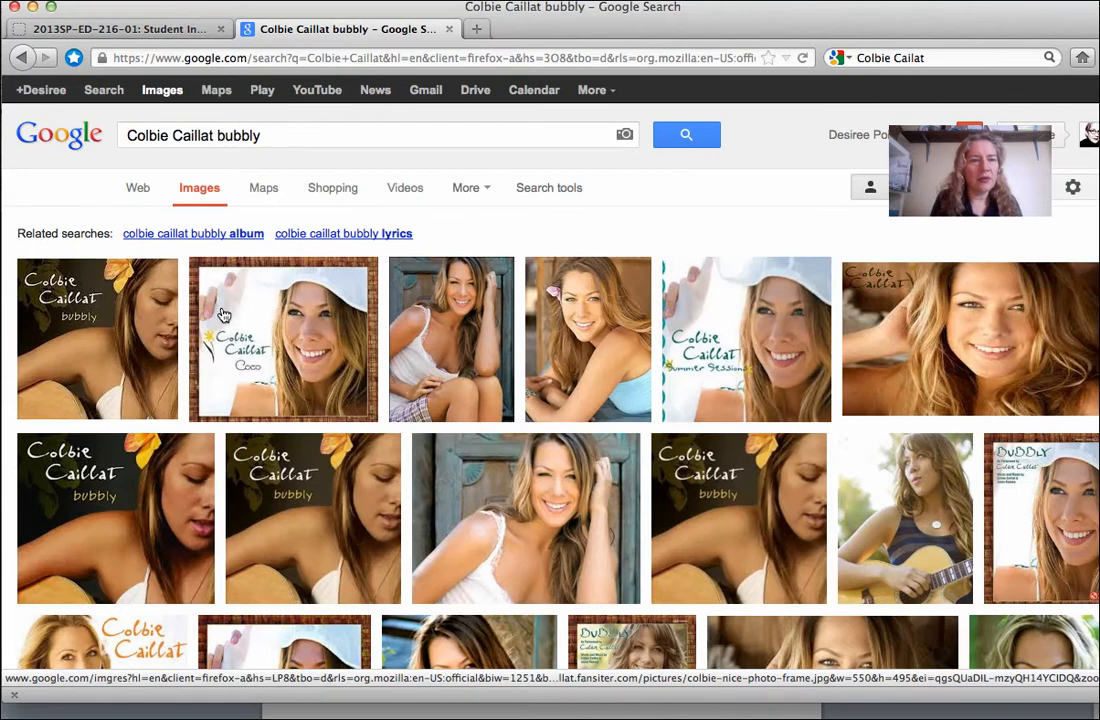
Open the Wikipedia result showing the "Bubbly" cover in the image results and copy the image
click(90, 292)
right_click(400, 439)
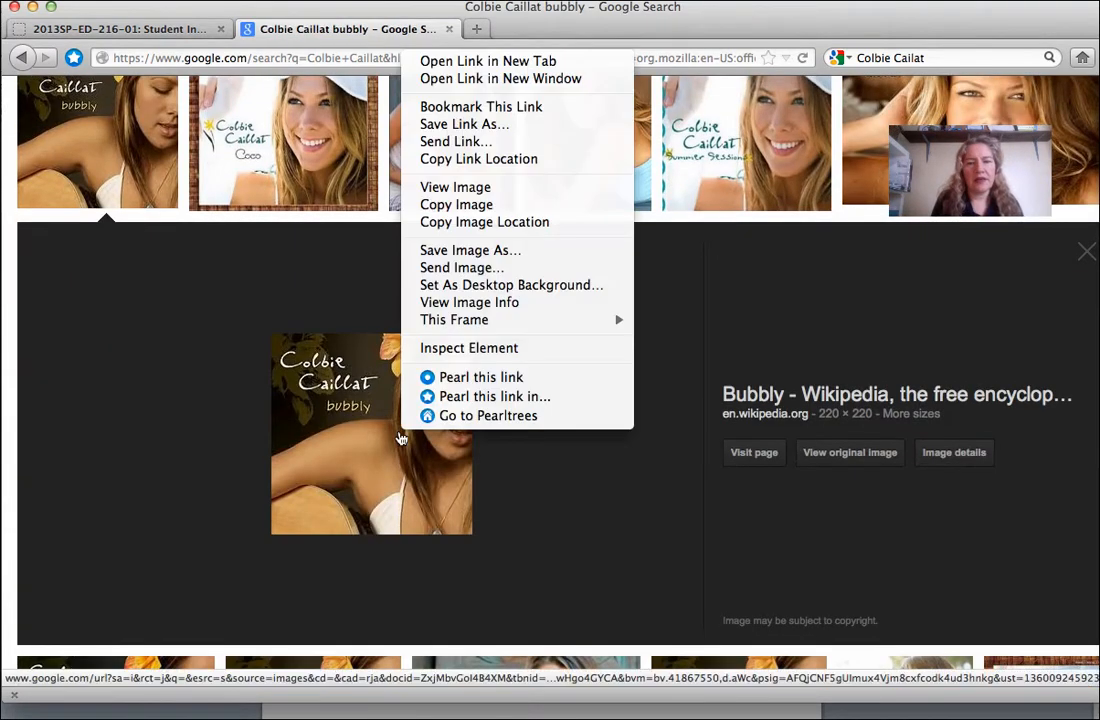
click(470, 205)
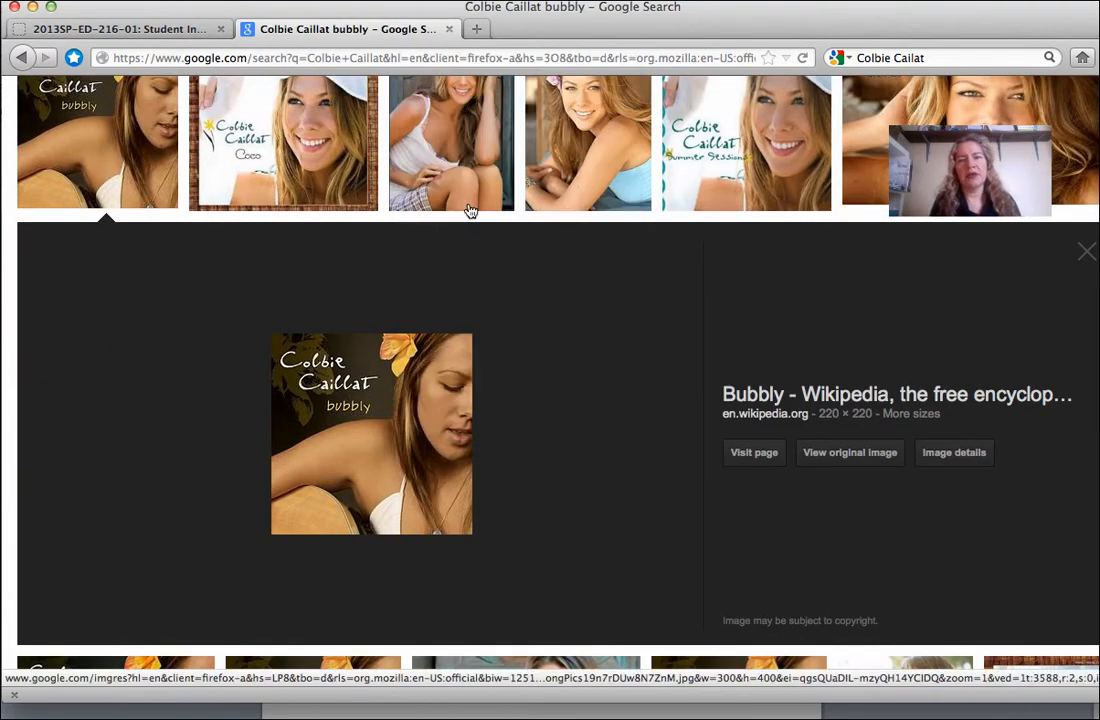
Switch to Notebook, paste the "Bubbly" cover and place it in the empty image box beside the Titanium cover
key(super+Tab)
key(super+Tab)
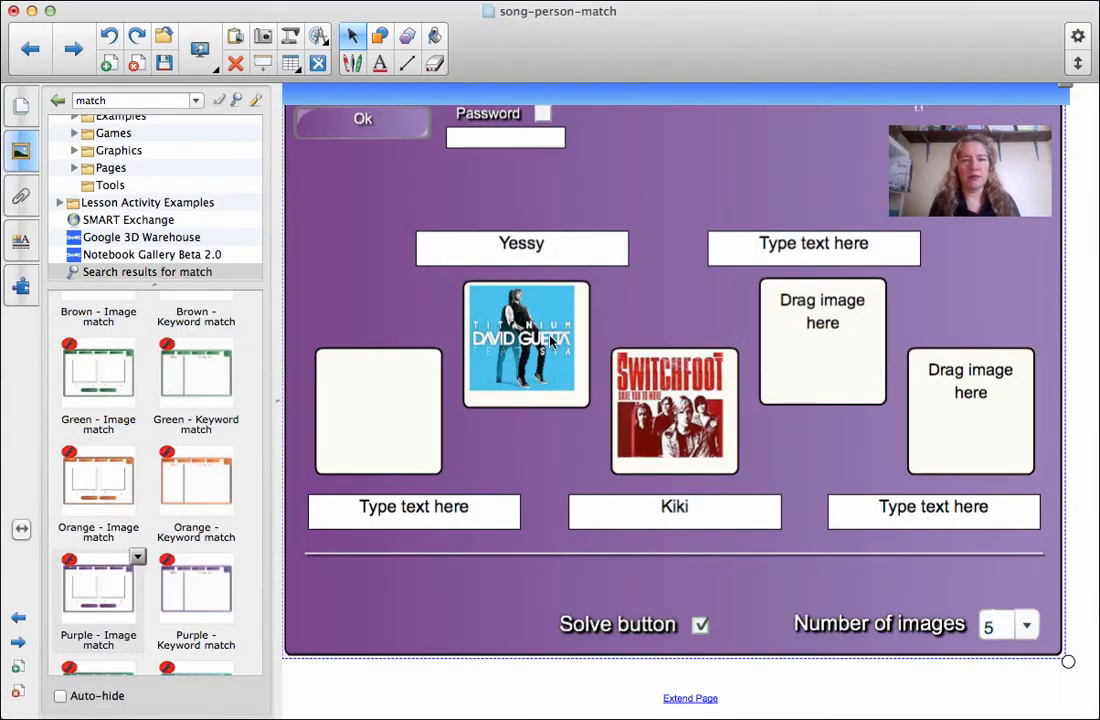
key(super+v)
drag(389, 199, 387, 425)
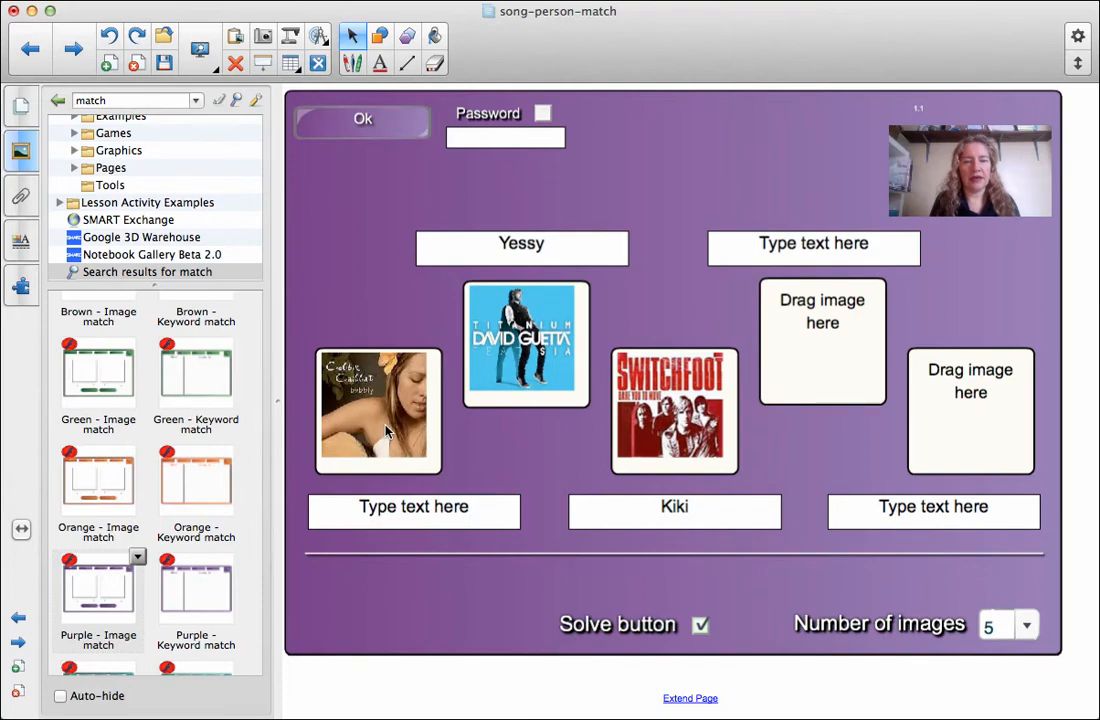
Switch to Firefox and check in the Moodle submissions which student chose "Bubbly", closing the submission after reading it
key(super+Tab)
click(166, 24)
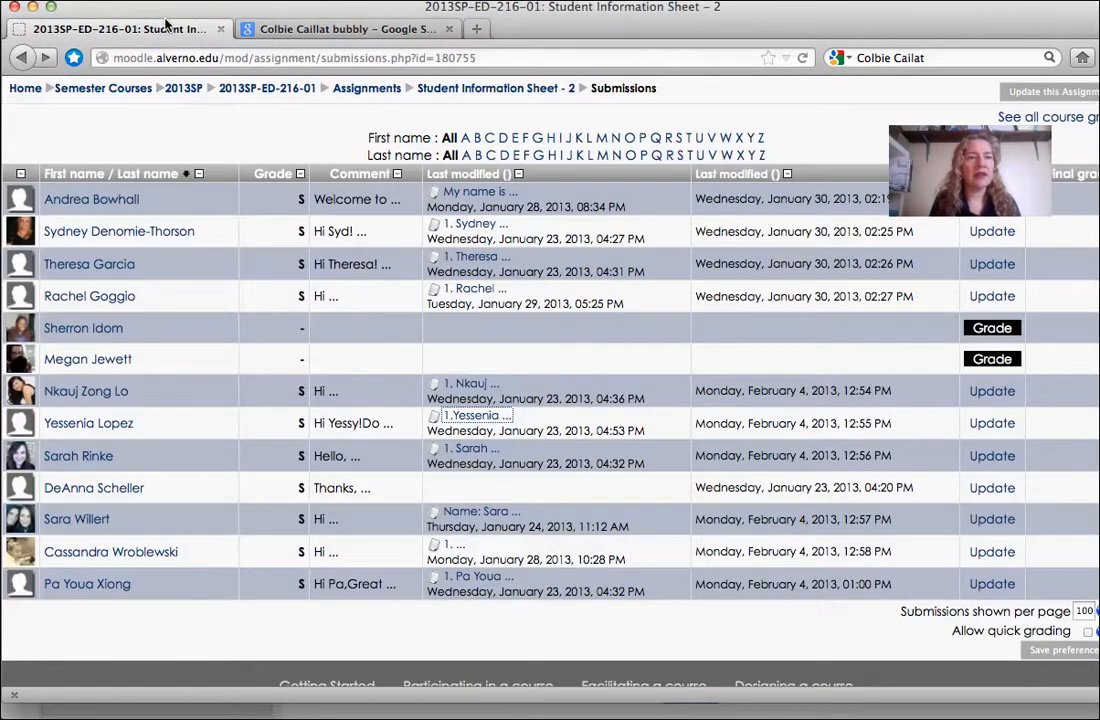
click(468, 450)
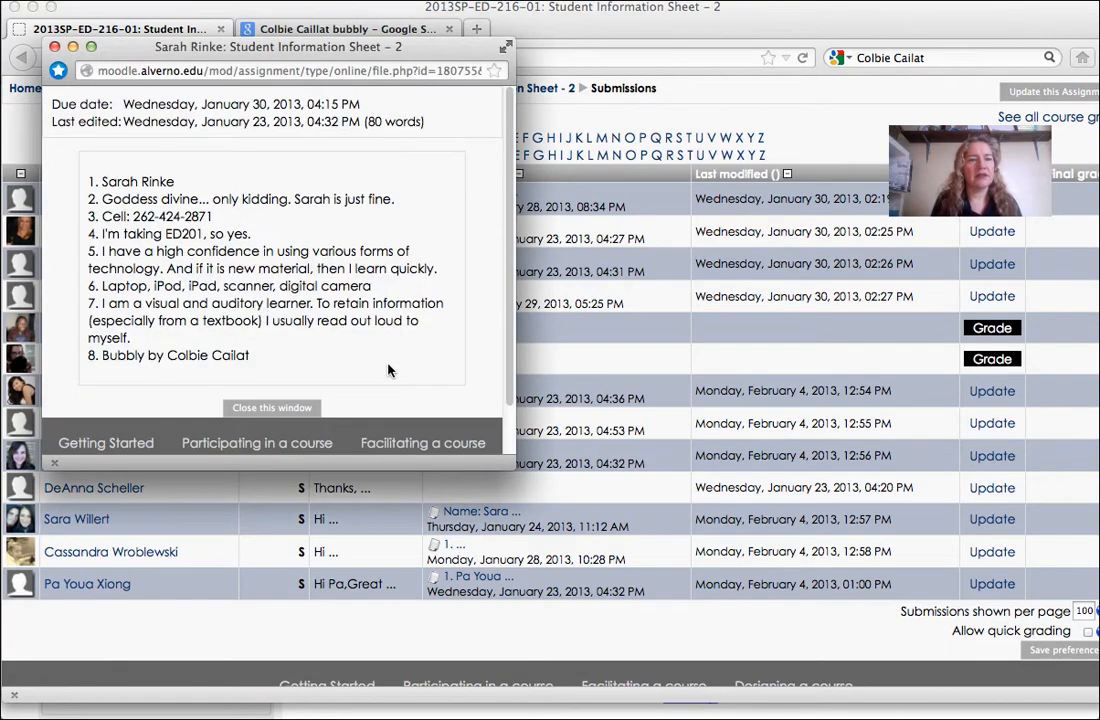
key(super+w)
Switch to Notebook and replace the placeholder text below the "Bubbly" cover with the student's first name
key(super+Tab)
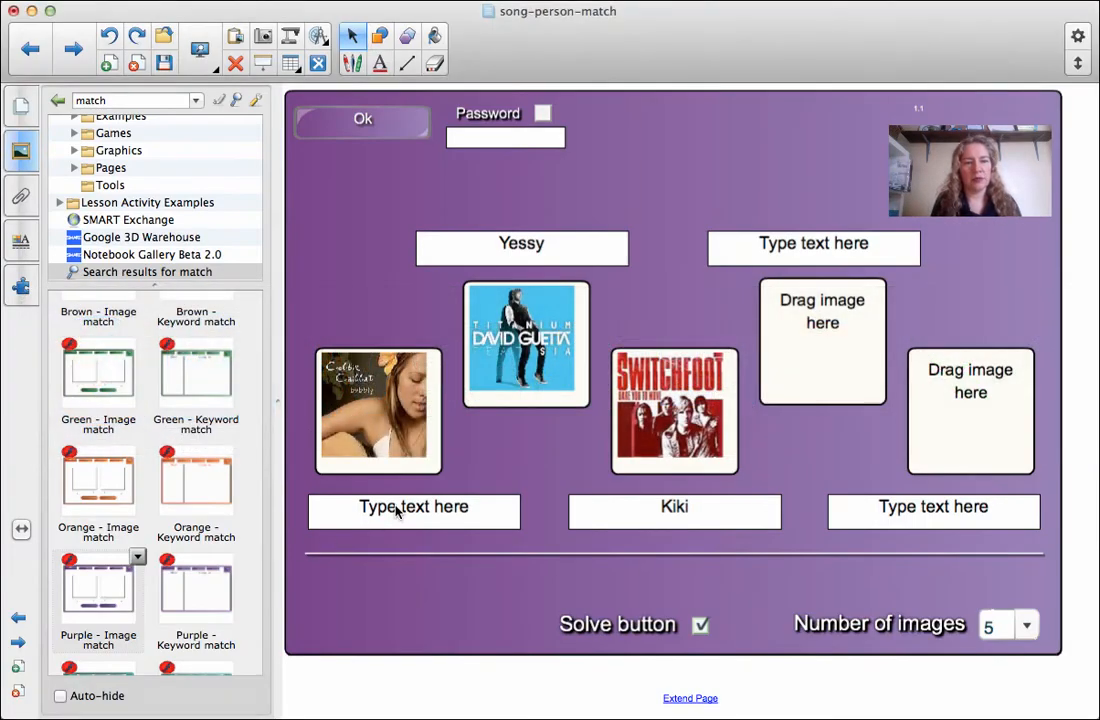
click(397, 512)
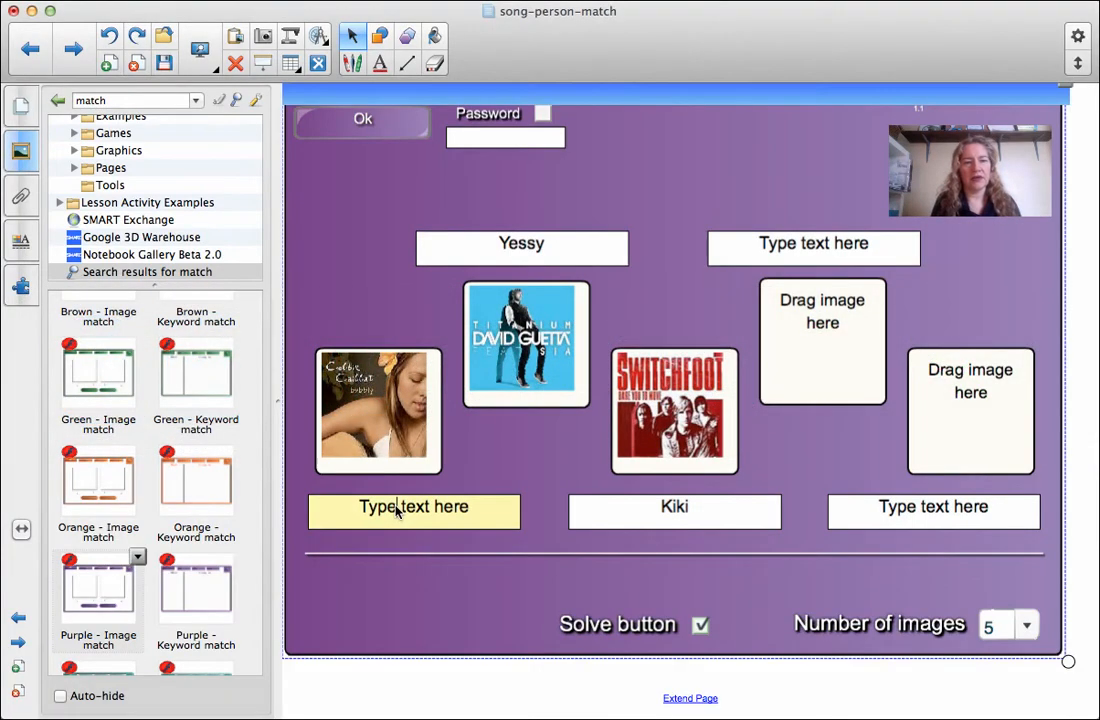
key(super+a)
text(S)
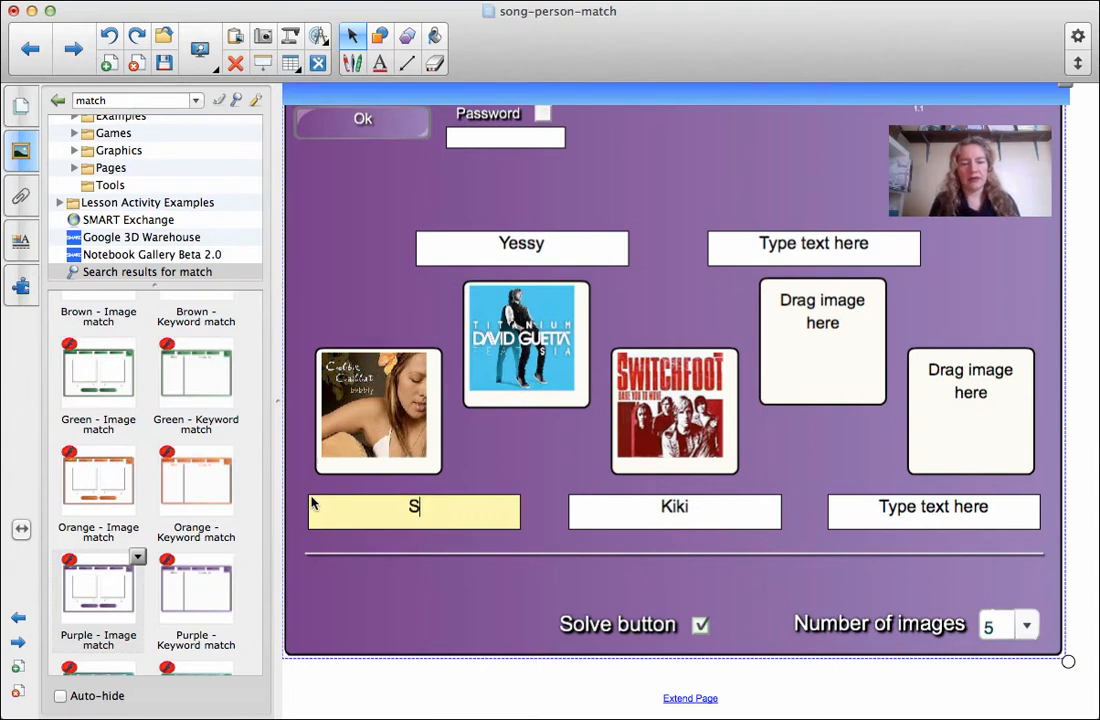
text(arah)
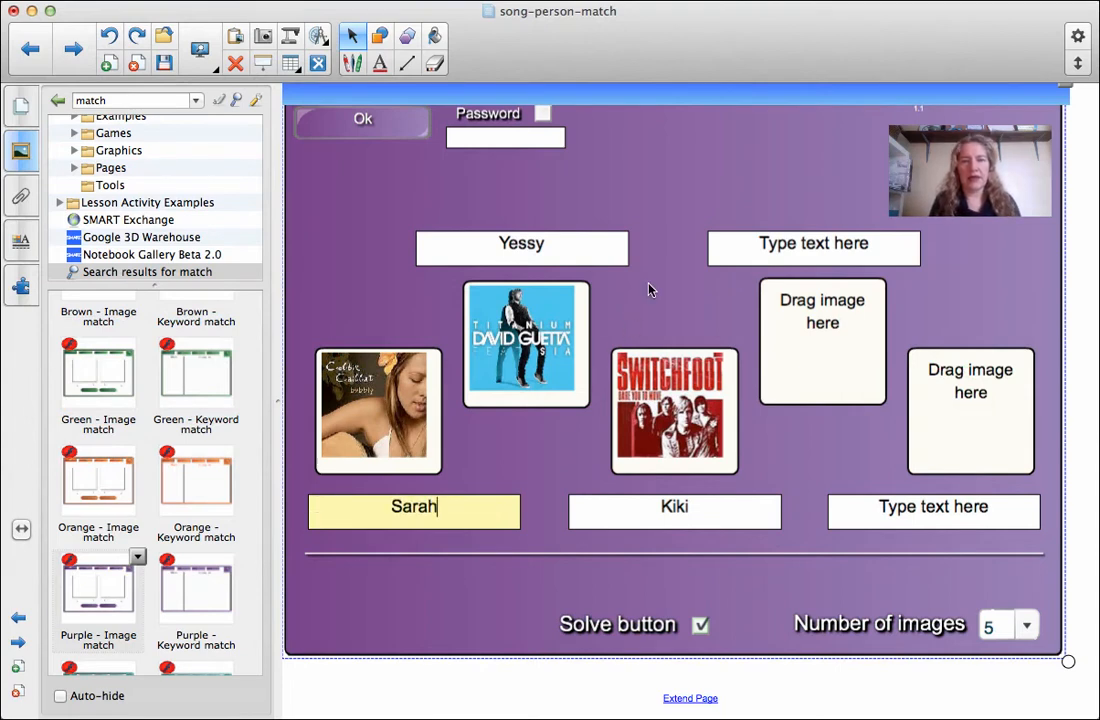
Check the next song in the Word list, then search Google in Firefox for images of "selena gomez who says"
key(super+Tab)
key(super+Tab)
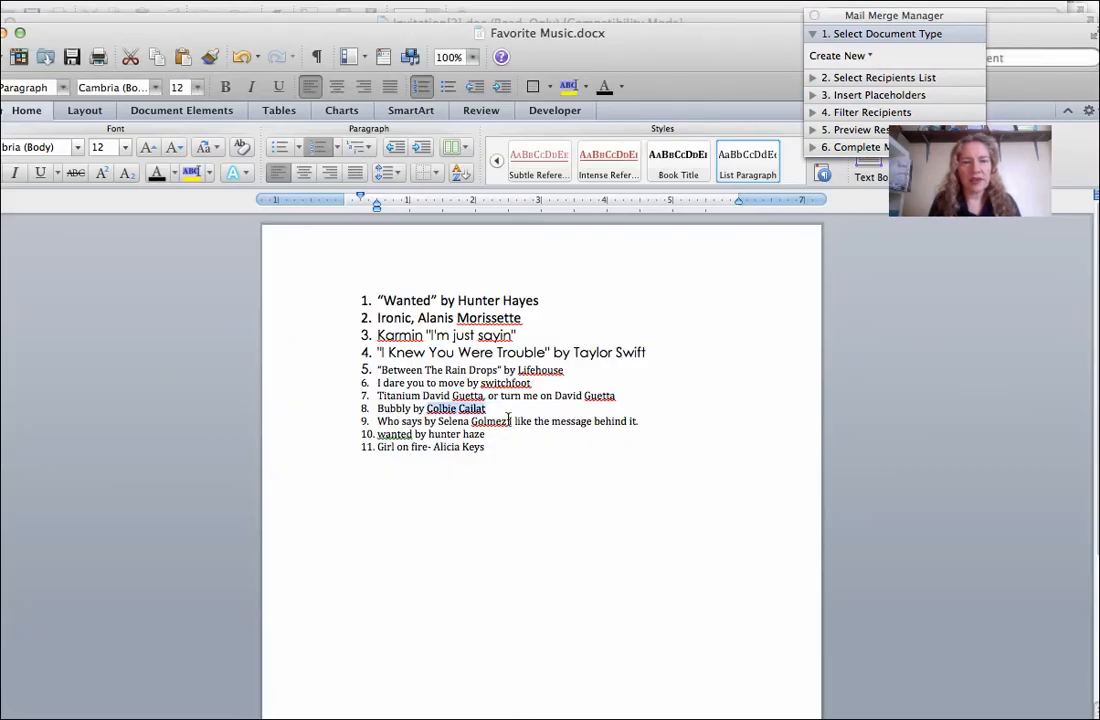
key(super+Tab)
key(super+Tab)
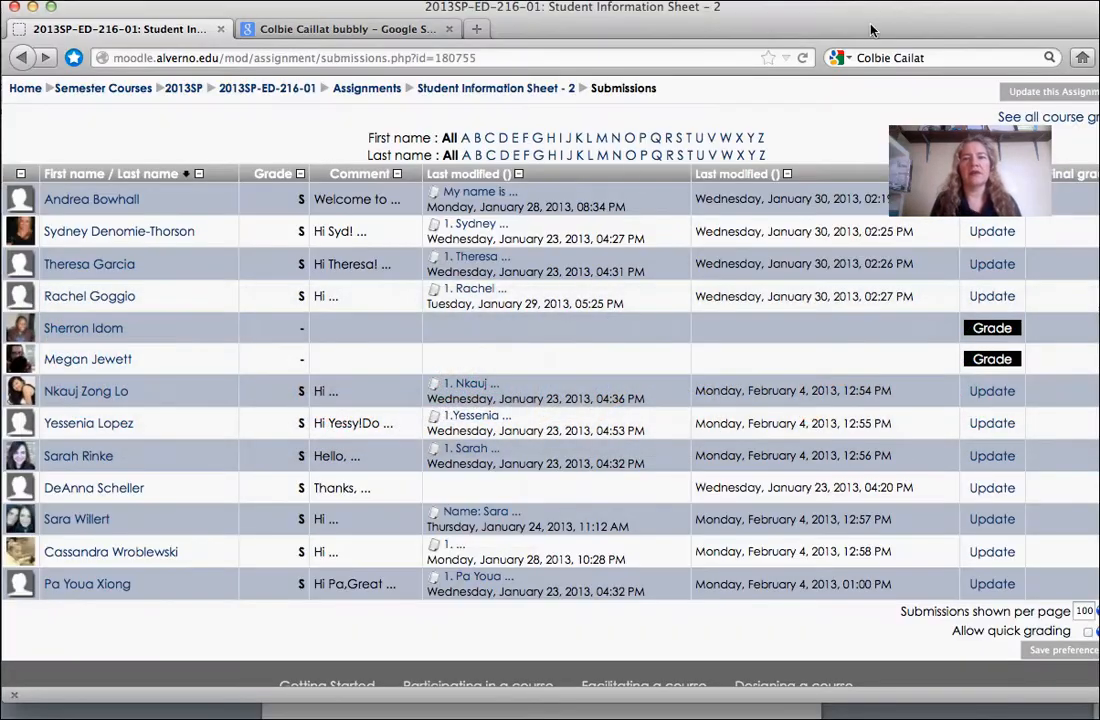
click(280, 28)
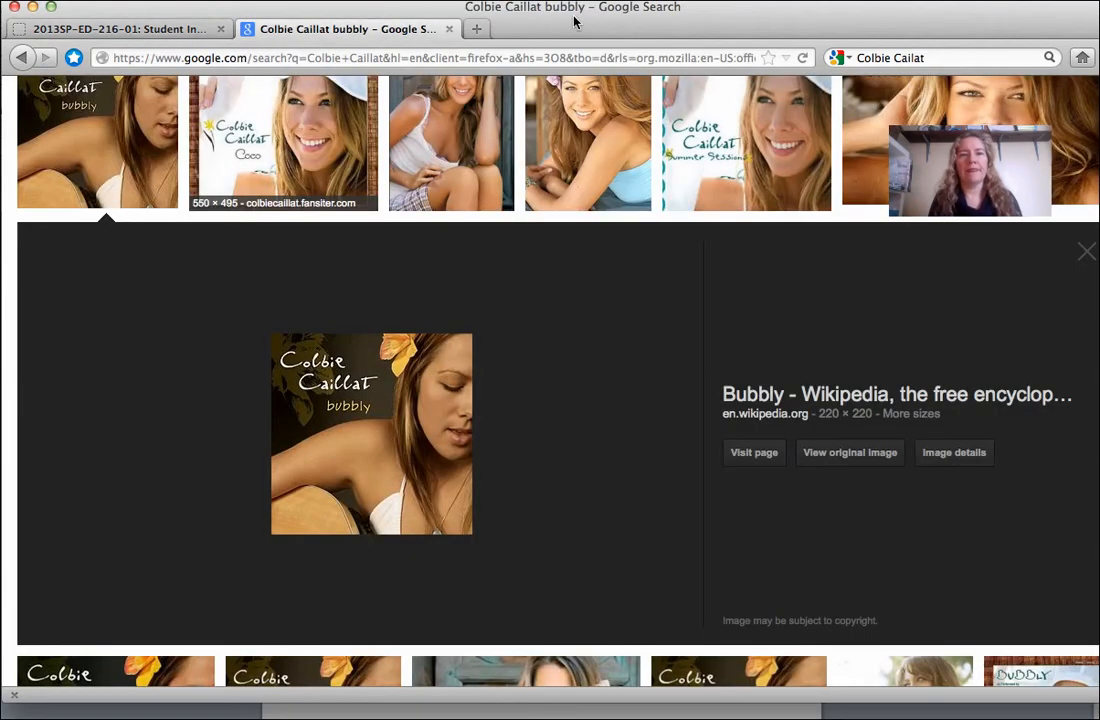
click(936, 58)
text(selena go)
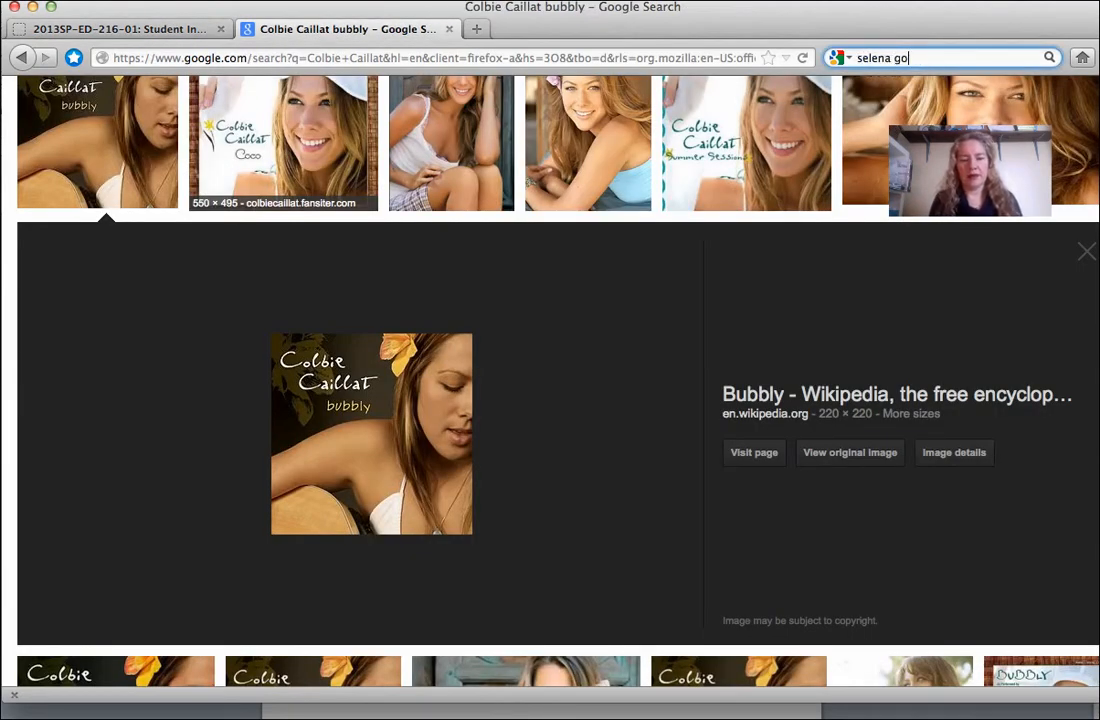
text(mez who says)
key(Return)
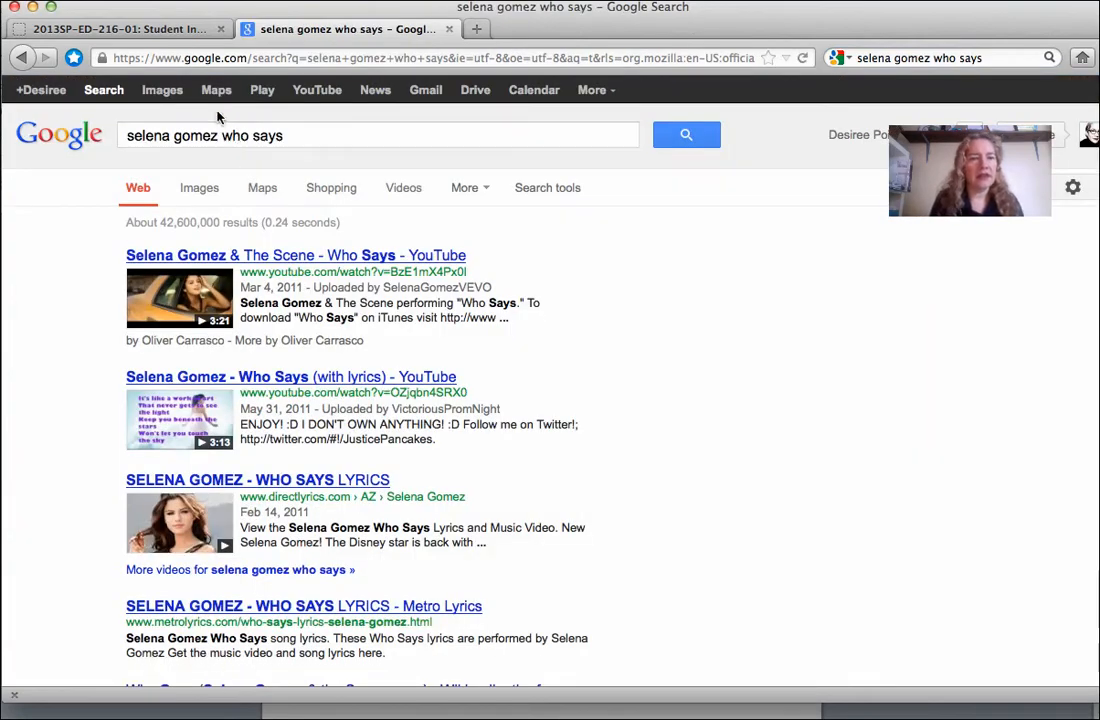
click(199, 189)
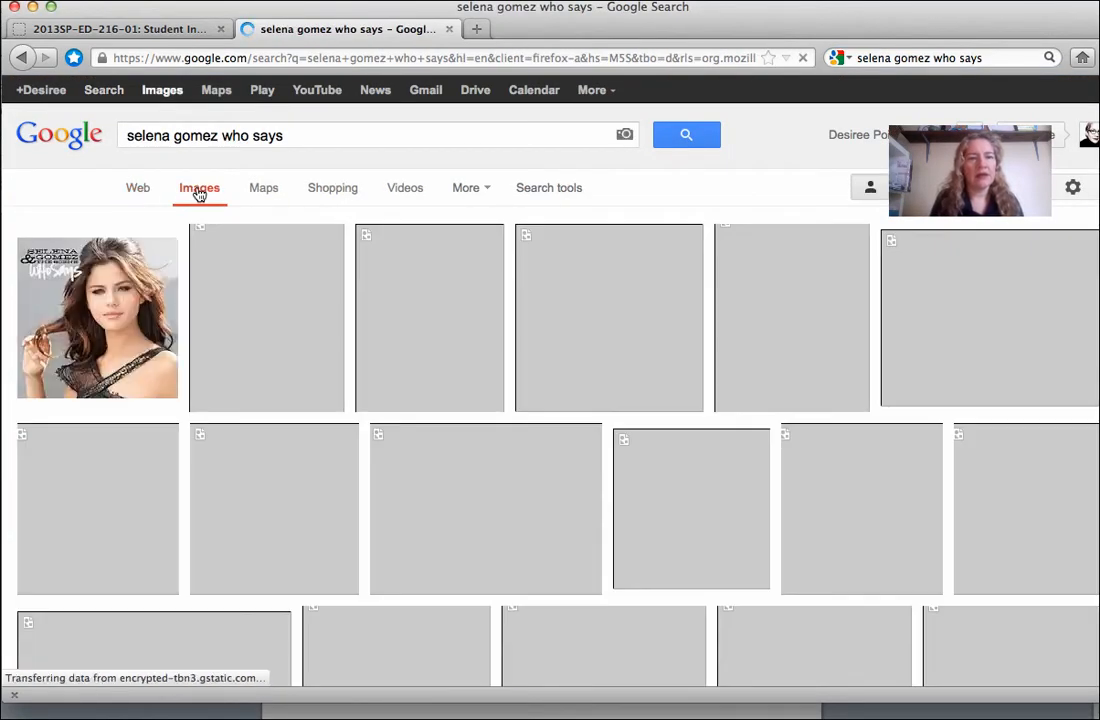
Open the Wikipedia result showing the "Who Says" cover in the image results and copy the image
click(106, 328)
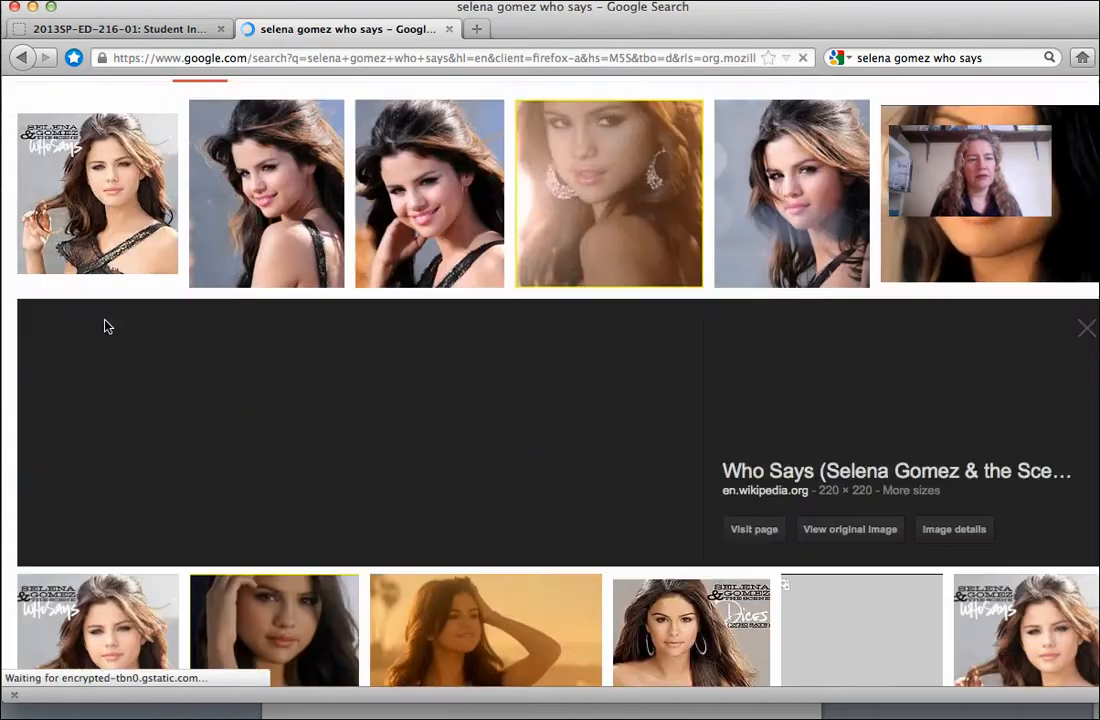
right_click(378, 390)
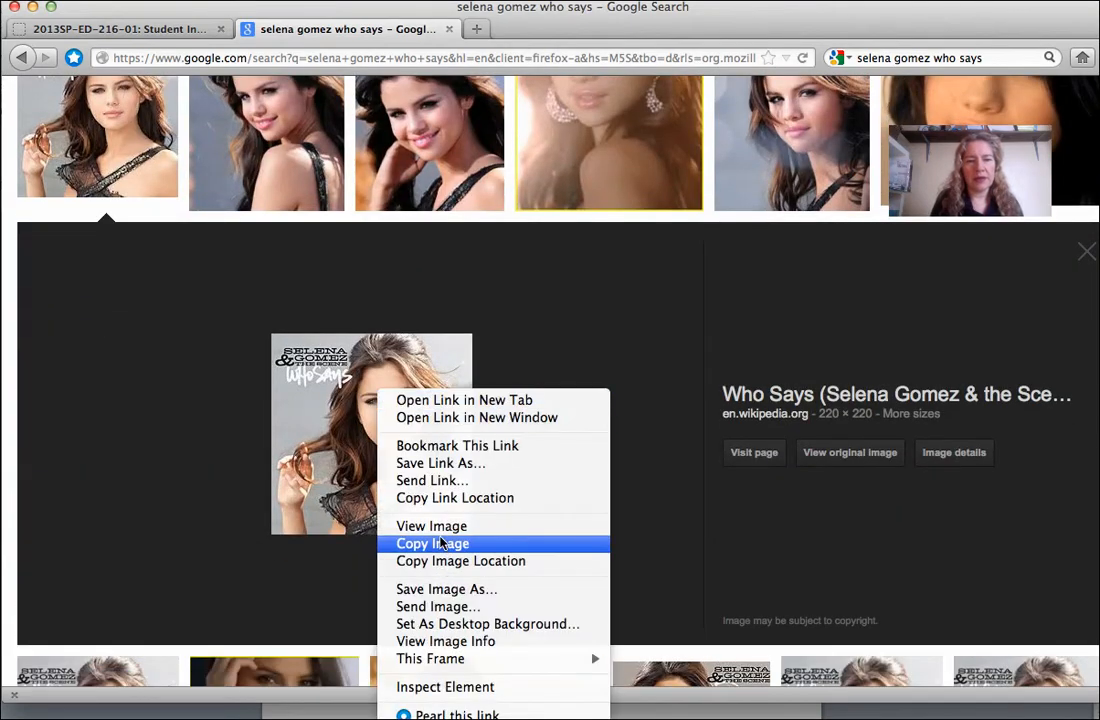
click(443, 543)
Switch to Notebook, paste the "Who Says" cover and place it in the empty image box beside the Switchfoot cover
key(super+Tab)
key(super+Tab)
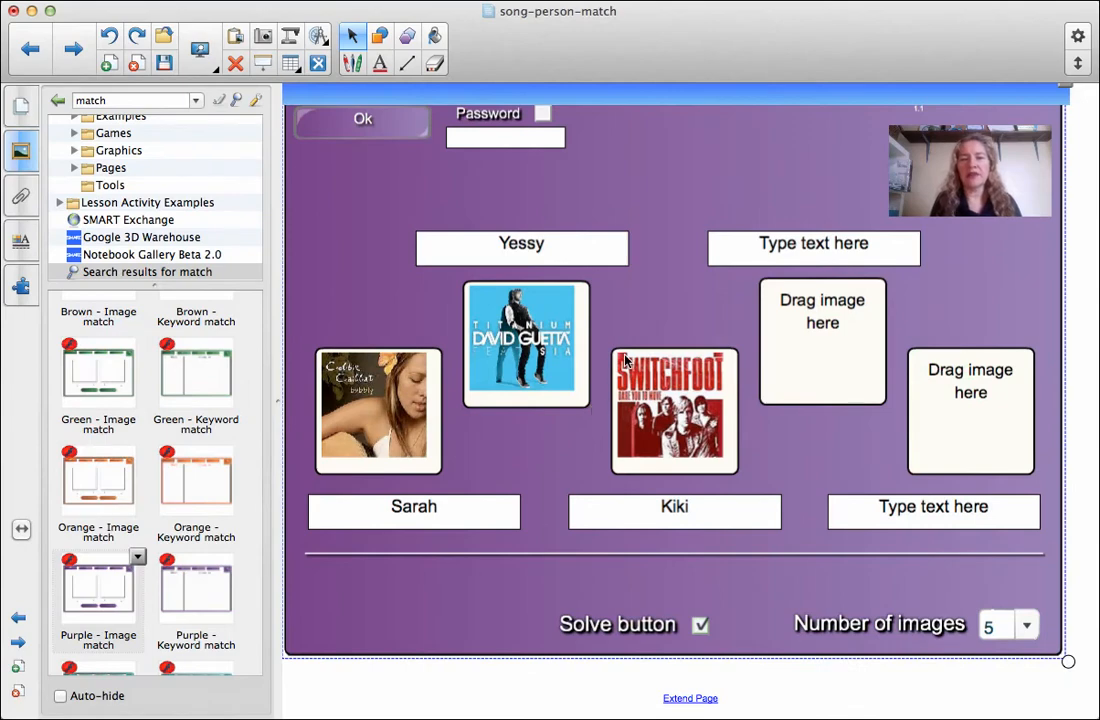
key(super+v)
drag(443, 212, 833, 330)
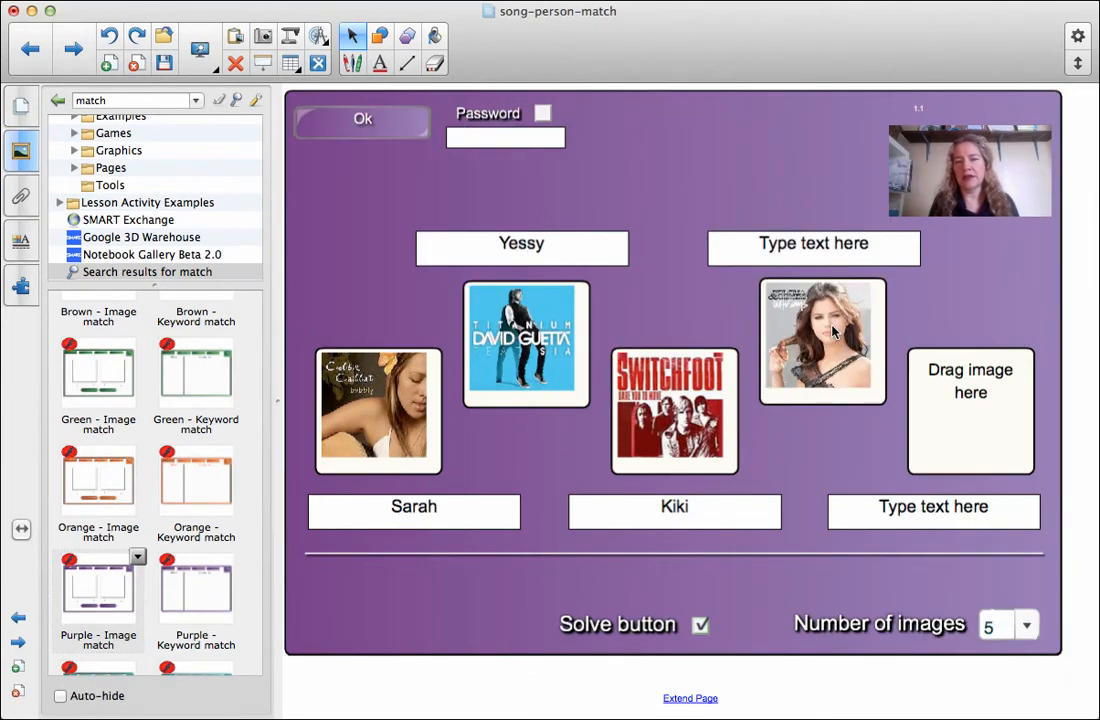
Switch to Firefox and check in the Moodle submissions which student chose "Who Says", closing the submission after reading it
key(super+Tab)
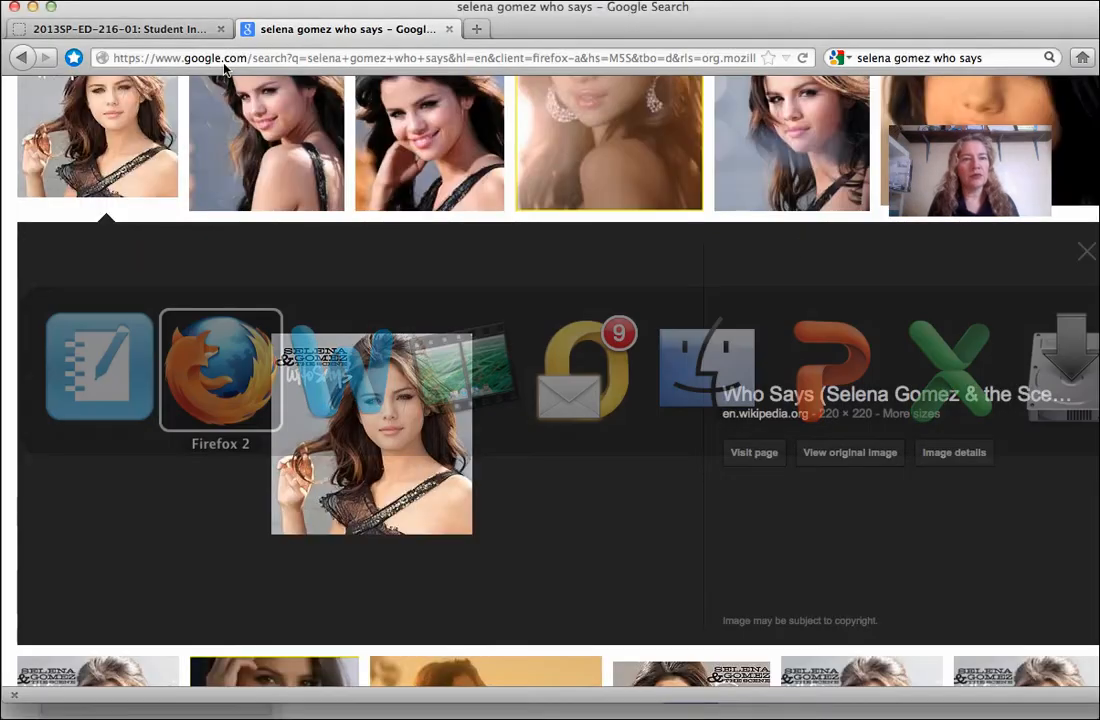
click(140, 29)
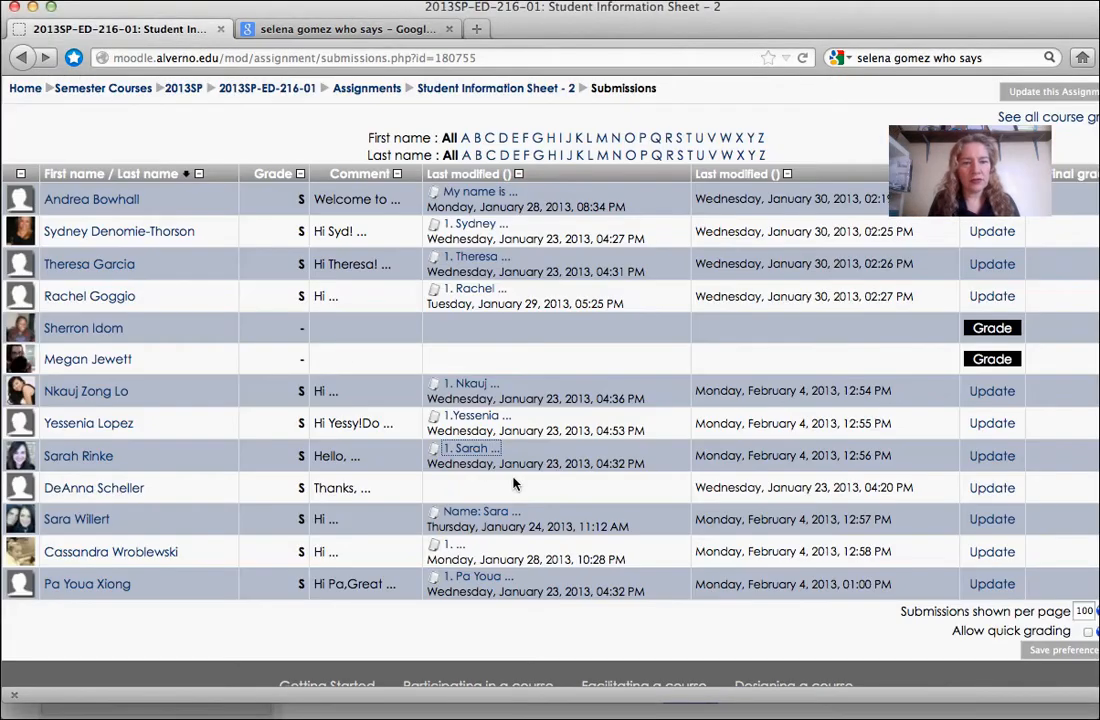
click(481, 515)
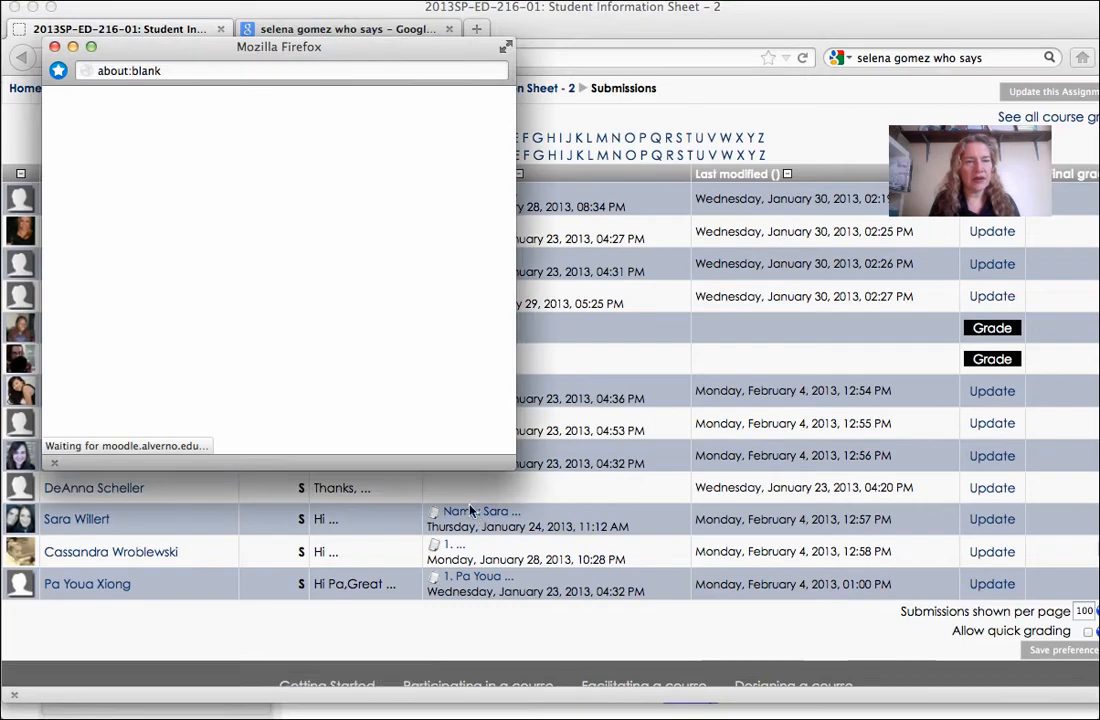
scroll(275, 307, down, 3)
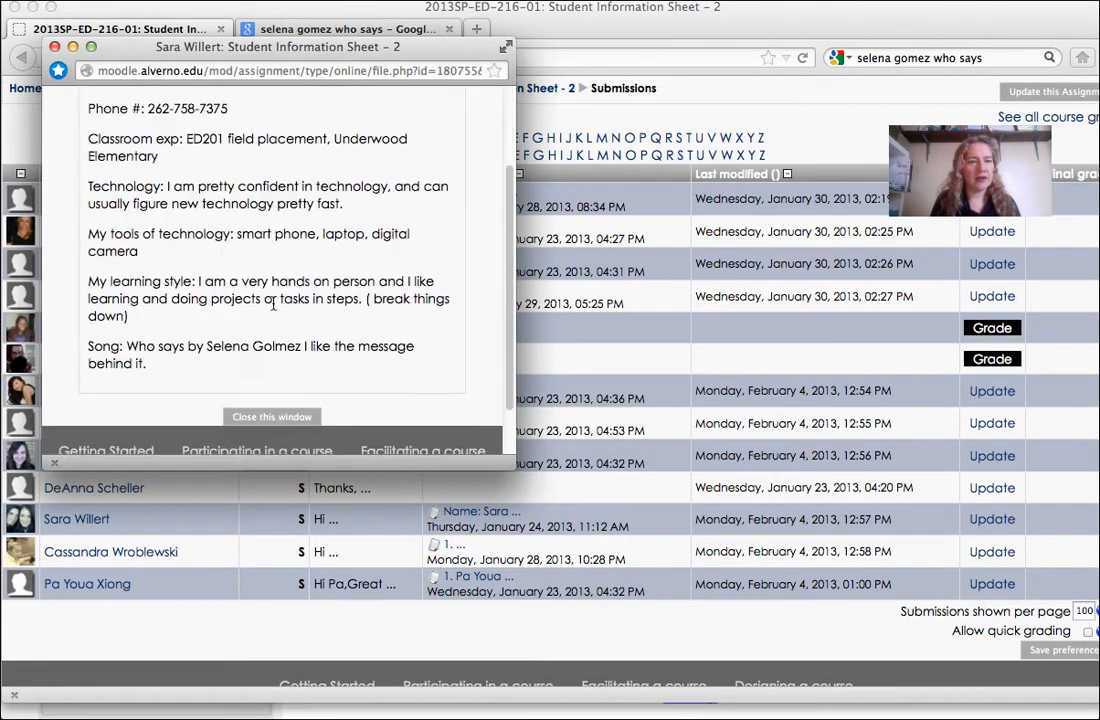
key(super+w)
Switch to Notebook and replace the placeholder text above the "Who Says" cover with the student's first name
key(super+Tab)
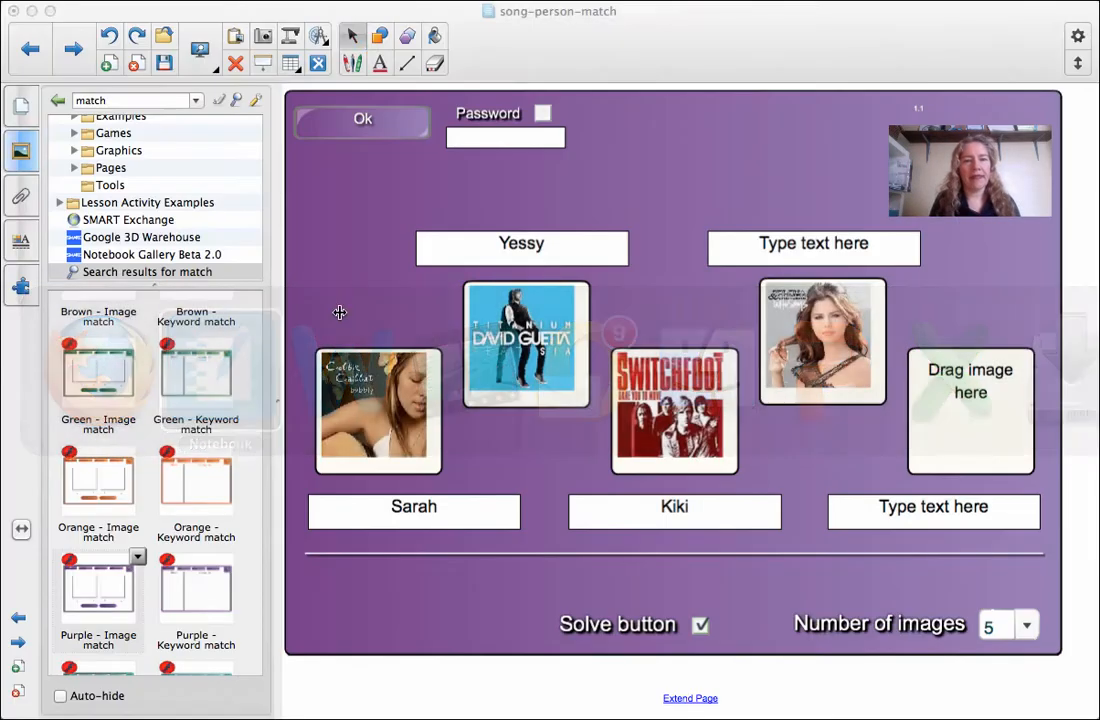
click(815, 245)
double_click(815, 243)
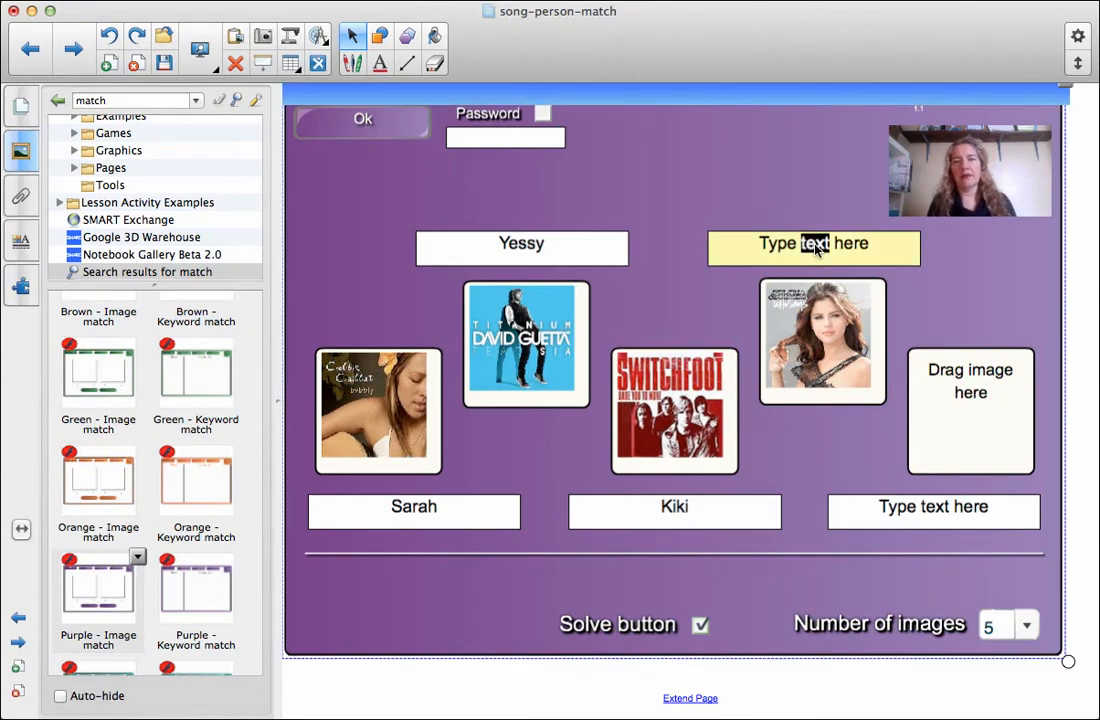
drag(870, 255, 692, 221)
text(Sara)
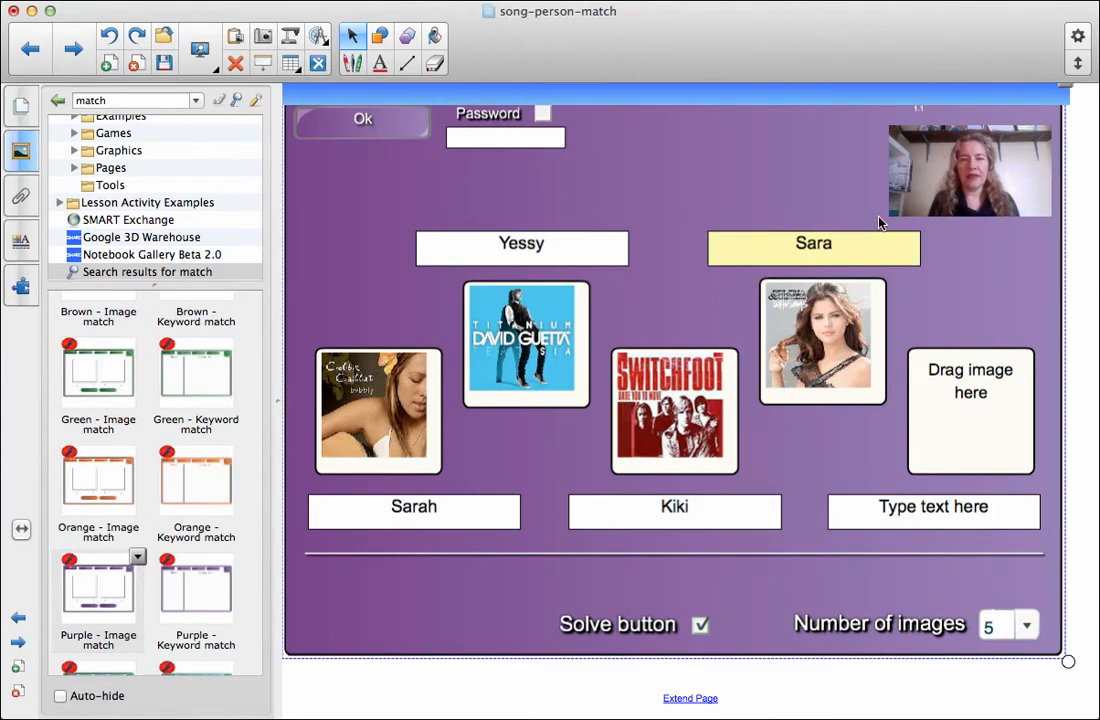
Switch to Word and select the entry "Girl on fire- Alicia Keys" in the song list
key(super+Tab)
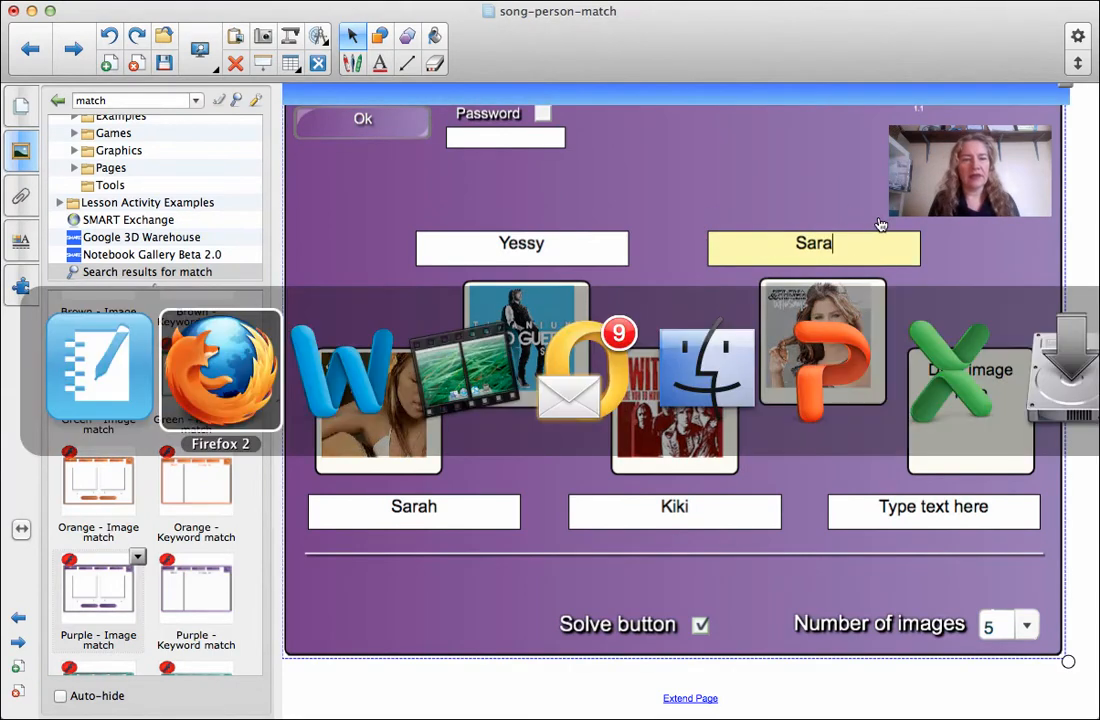
key(super+Tab)
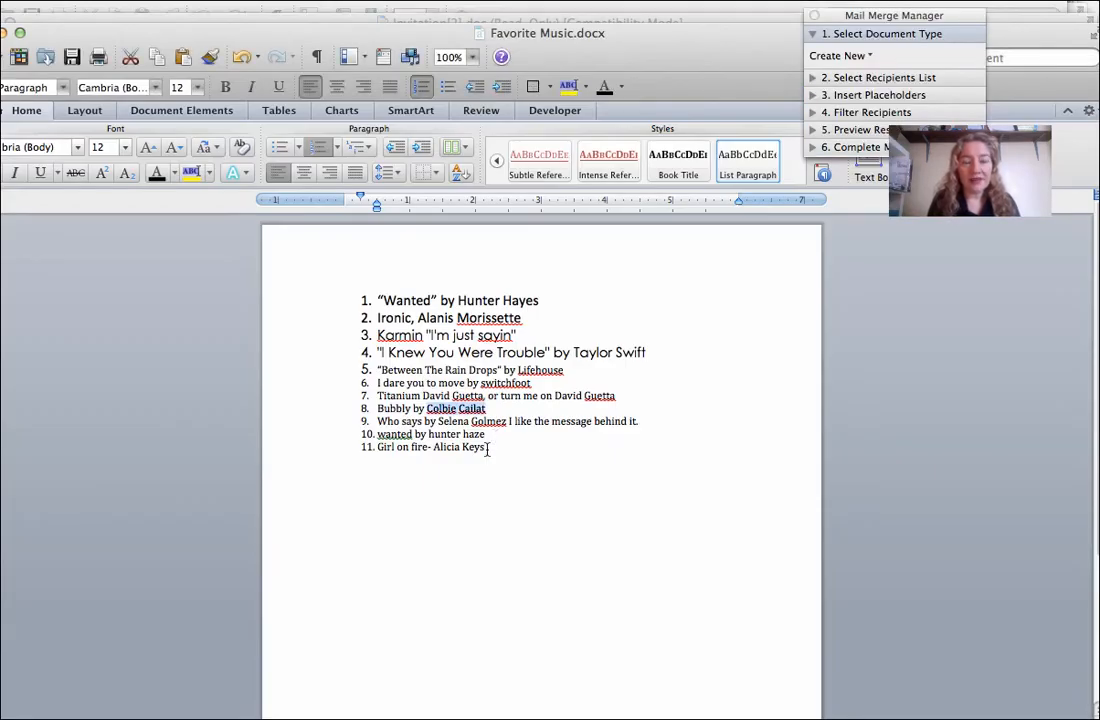
drag(484, 447, 376, 447)
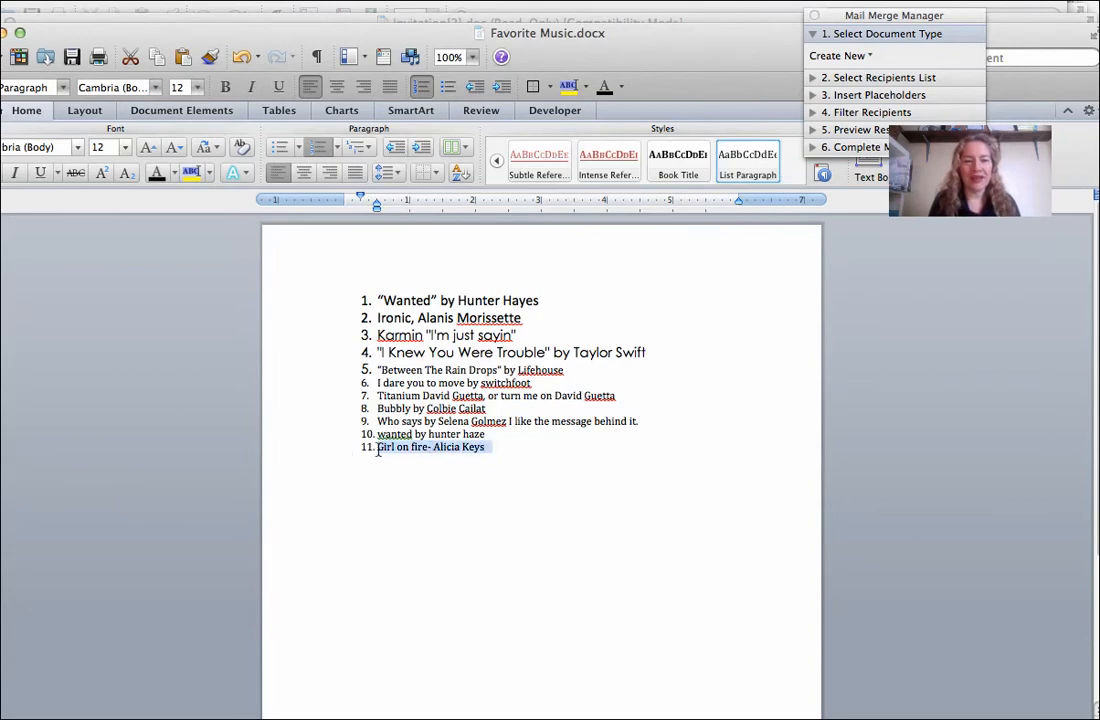
key(super+Tab)
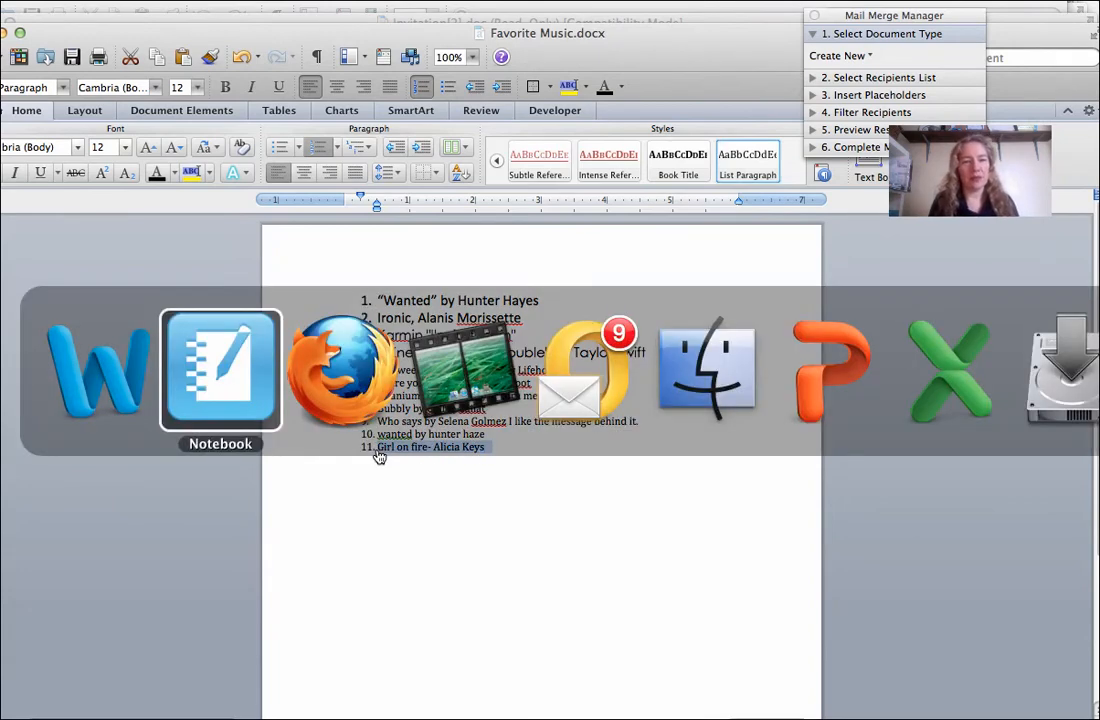
Switch to Firefox and run a Google image search for "11. Girl on fire- Alicia Keys" from the earlier search tab
key(super+Tab)
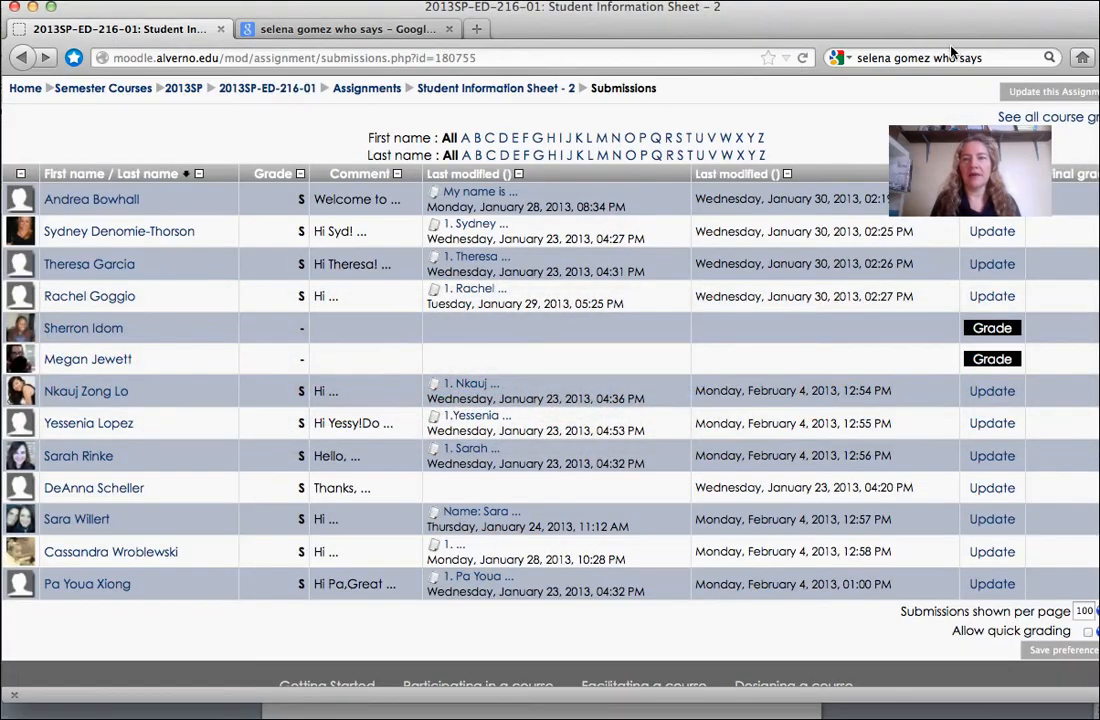
click(343, 30)
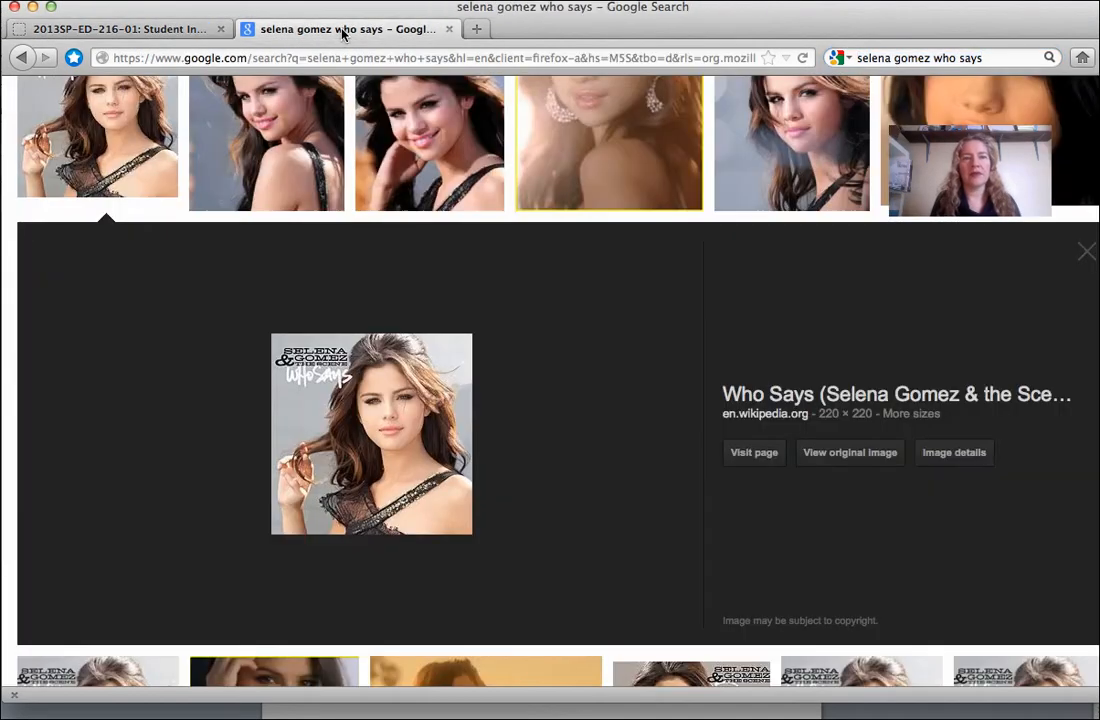
click(900, 58)
key(super+v)
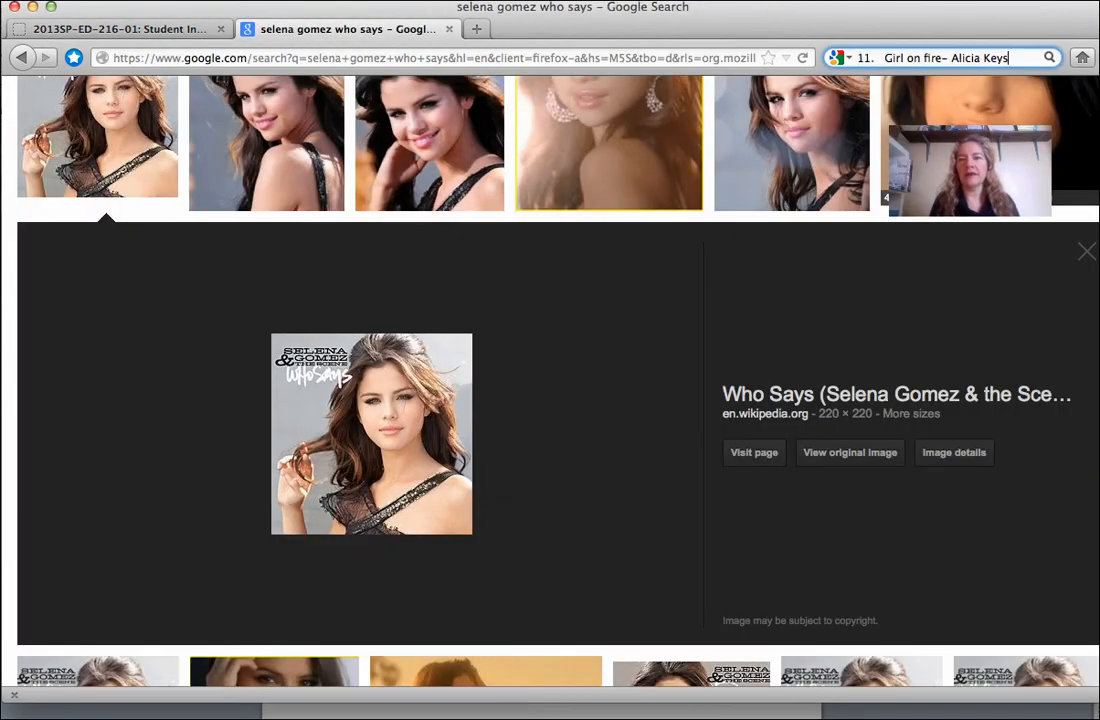
key(Return)
click(197, 188)
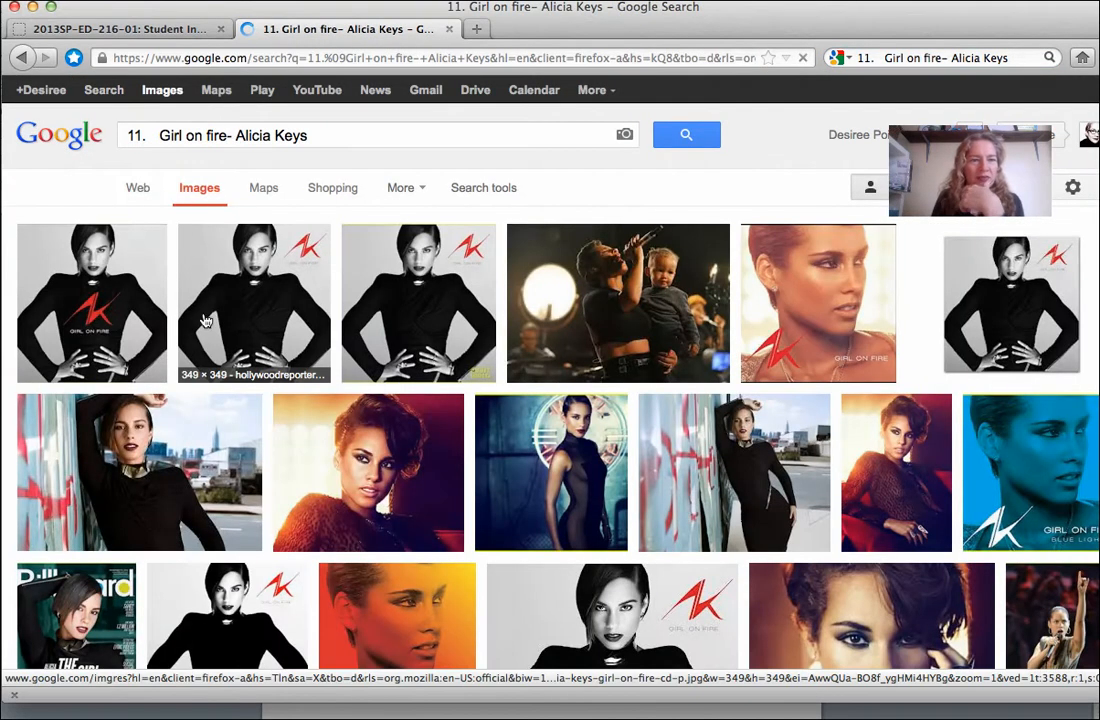
Open the first "Girl on Fire" album cover in the image results and copy the enlarged image
click(113, 313)
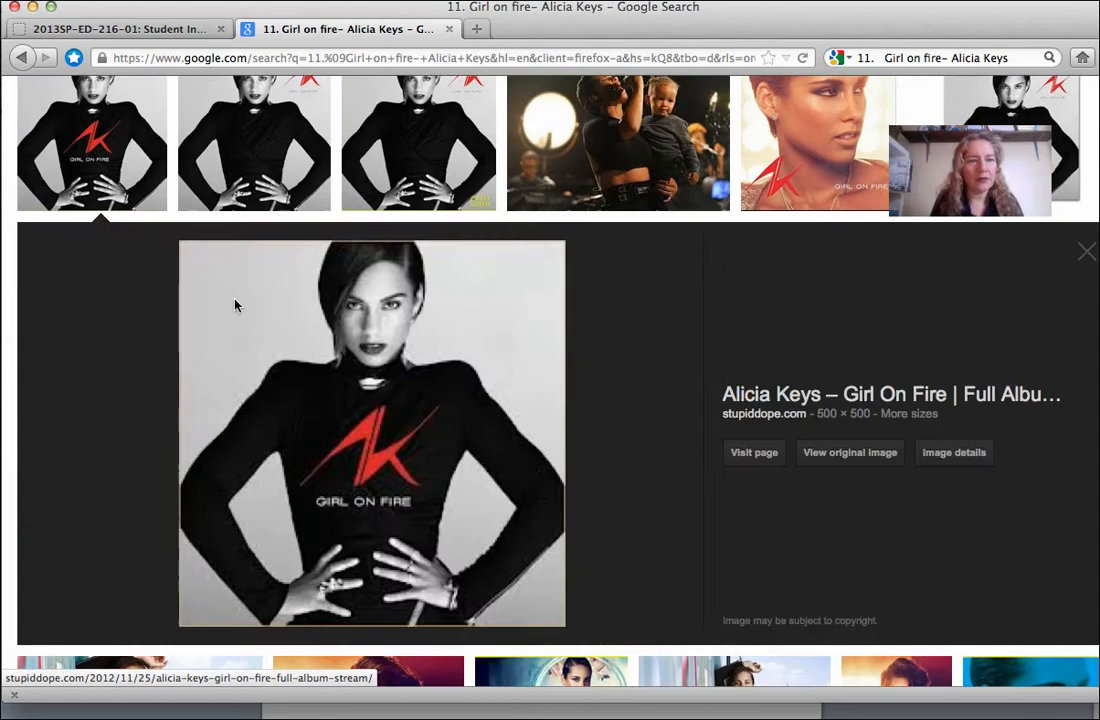
right_click(500, 478)
click(576, 247)
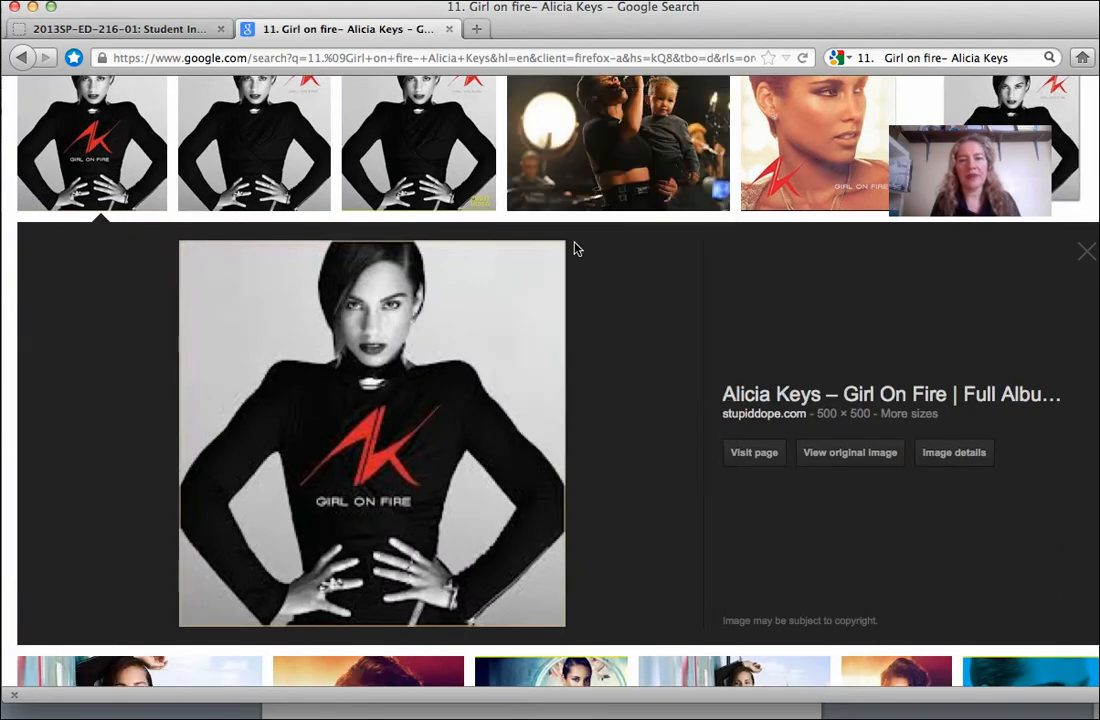
Switch to Notebook, paste the "Girl on Fire" cover and place it in the last empty image box
key(super+Tab)
key(super+Tab)
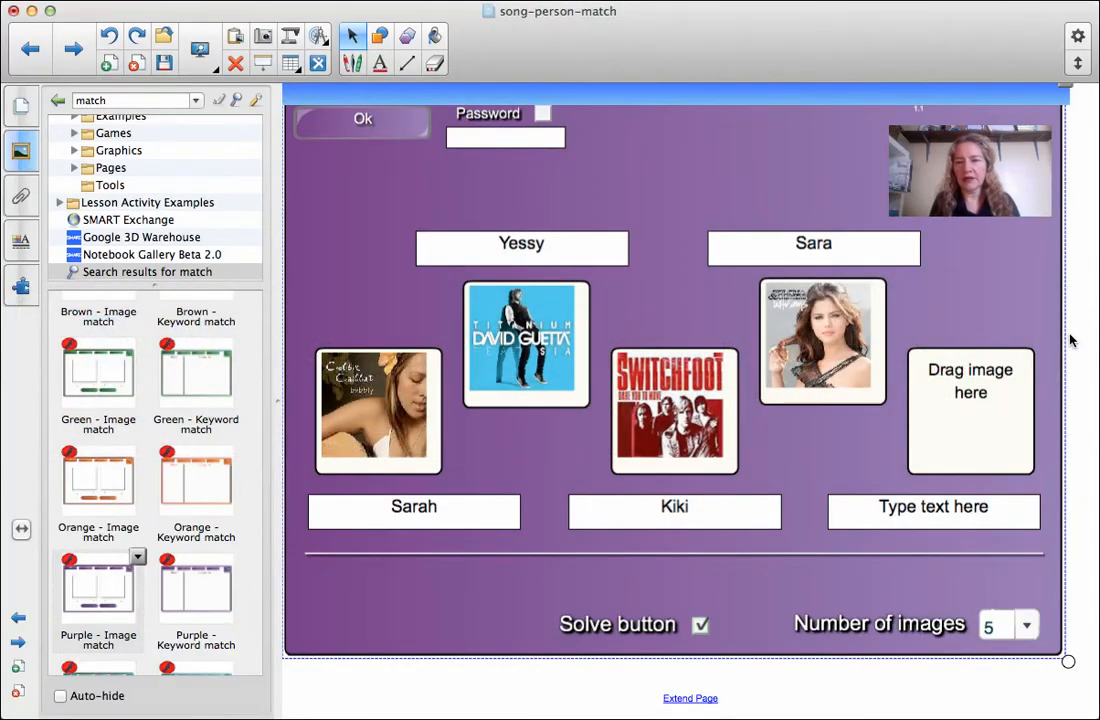
key(super+v)
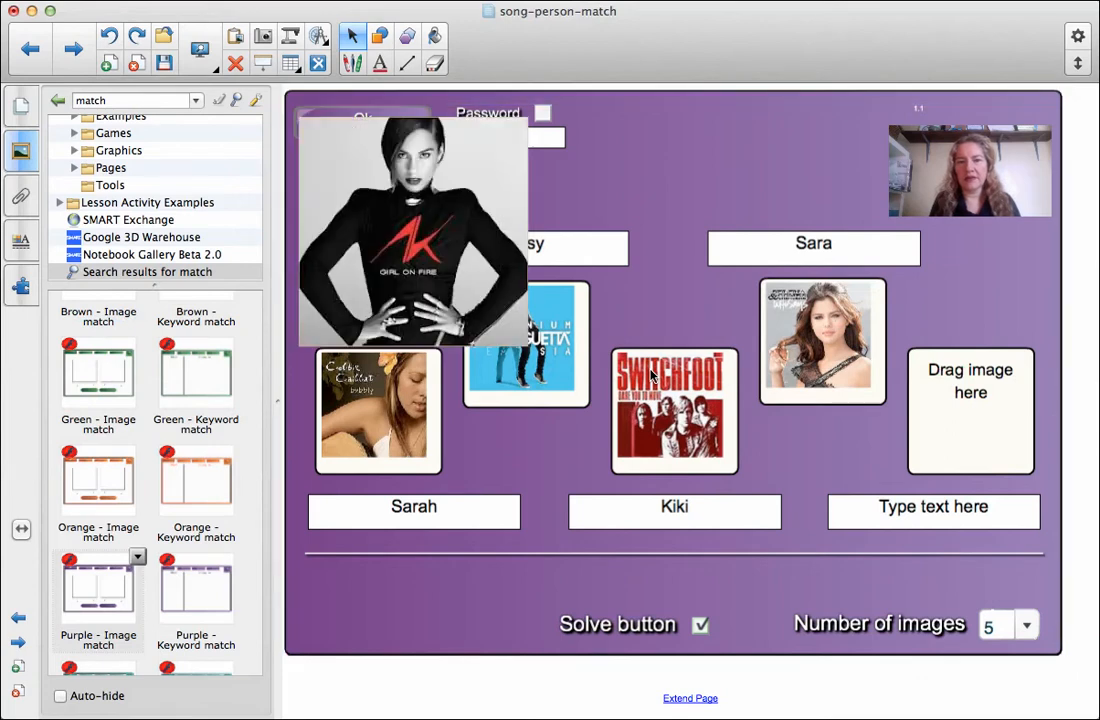
drag(360, 170, 970, 408)
click(935, 508)
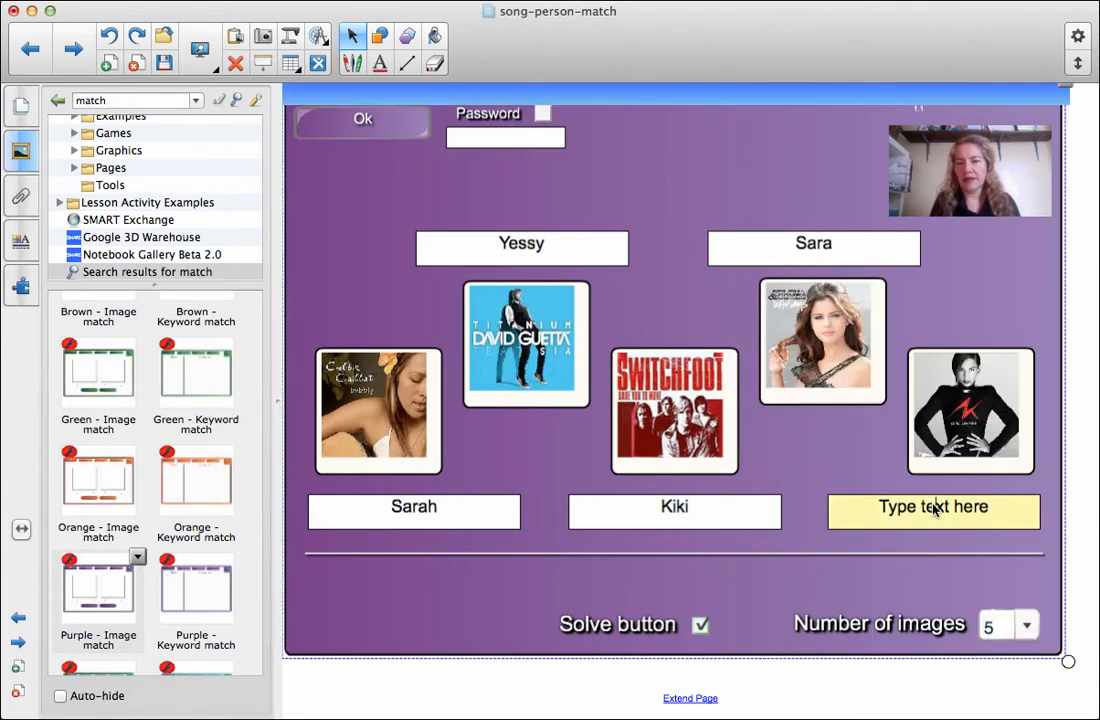
double_click(935, 508)
Switch to Firefox and open the last student's submission in the Moodle list to check the song choice, closing its window again
key(super+Tab)
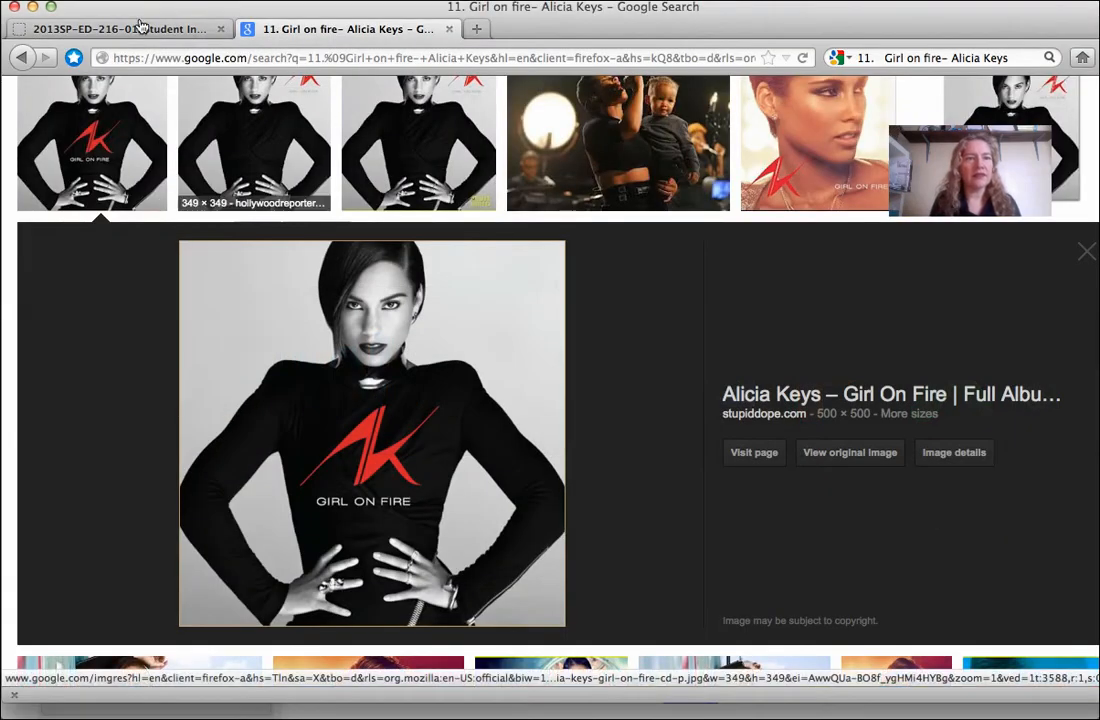
click(122, 25)
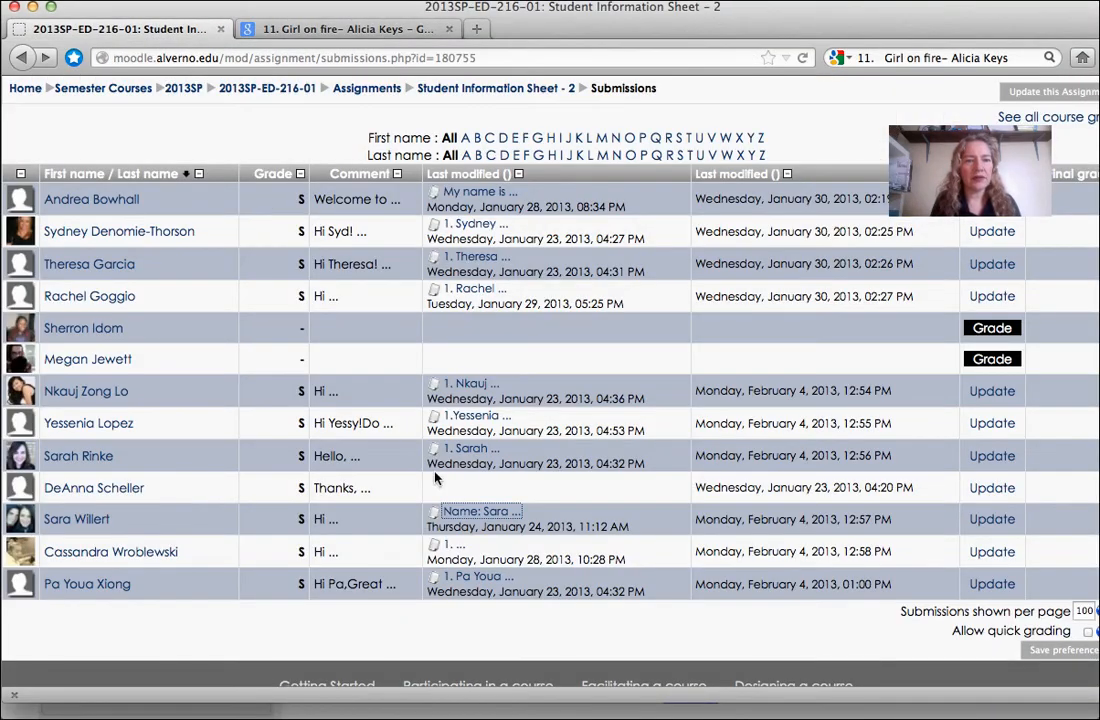
click(466, 578)
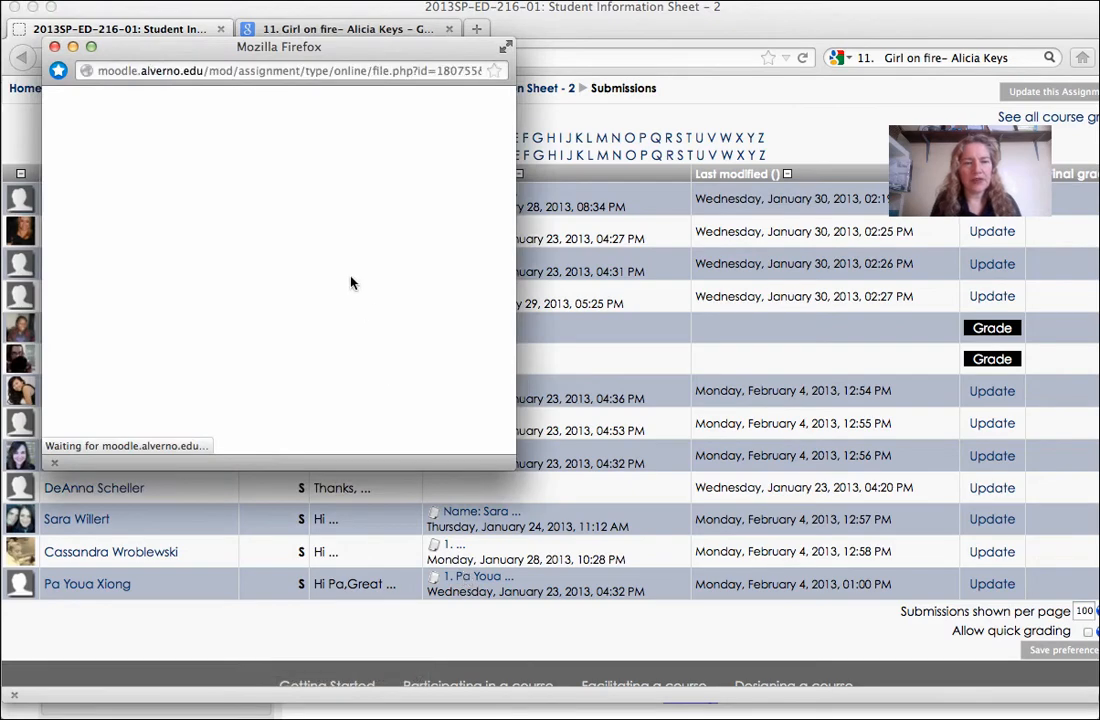
key(super+w)
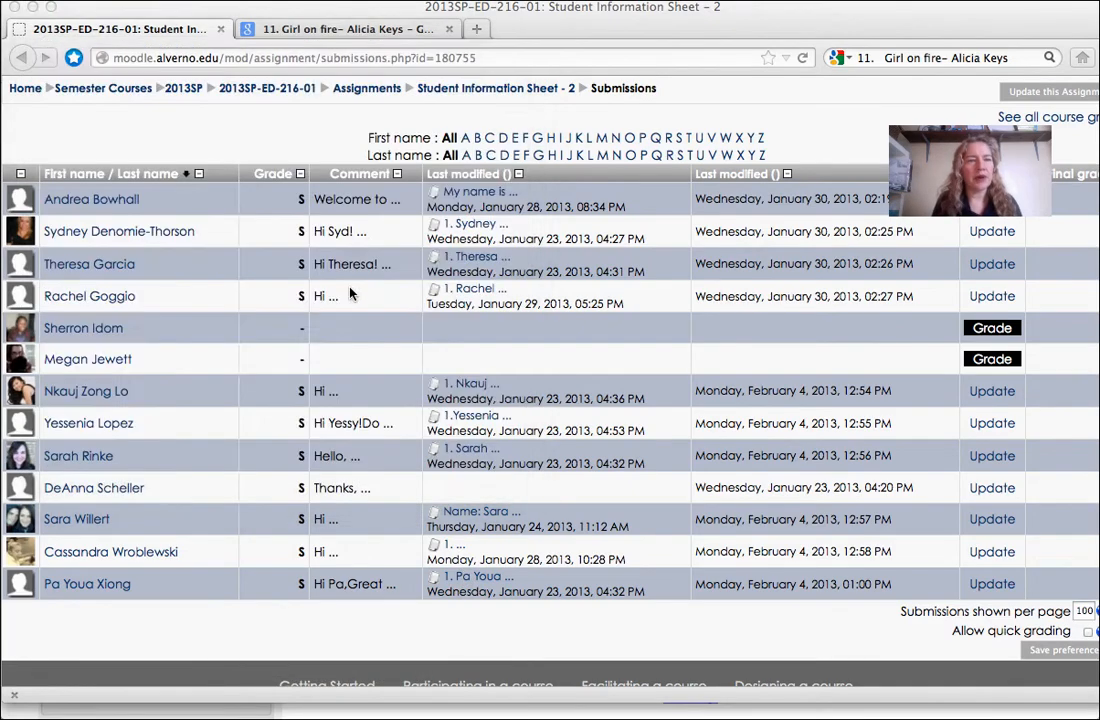
Switch to Notebook, replace the placeholder text below the "Girl on Fire" cover with the student's first name and finish editing the activity
key(super+Tab)
key(super+Tab)
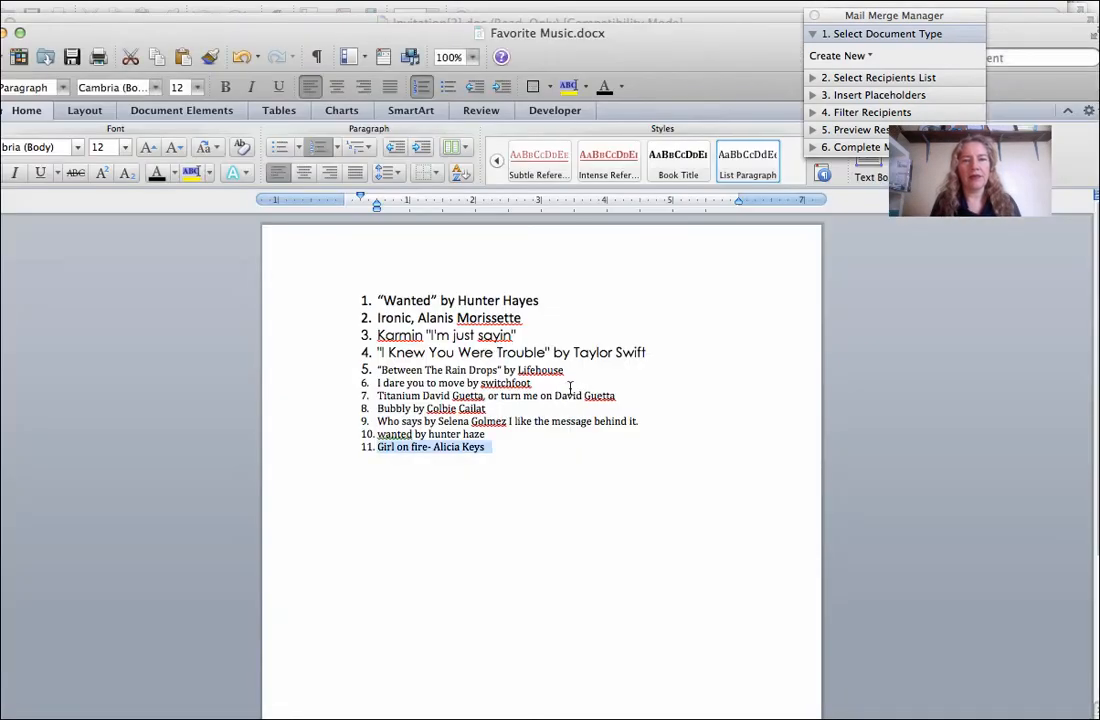
key(super+Tab)
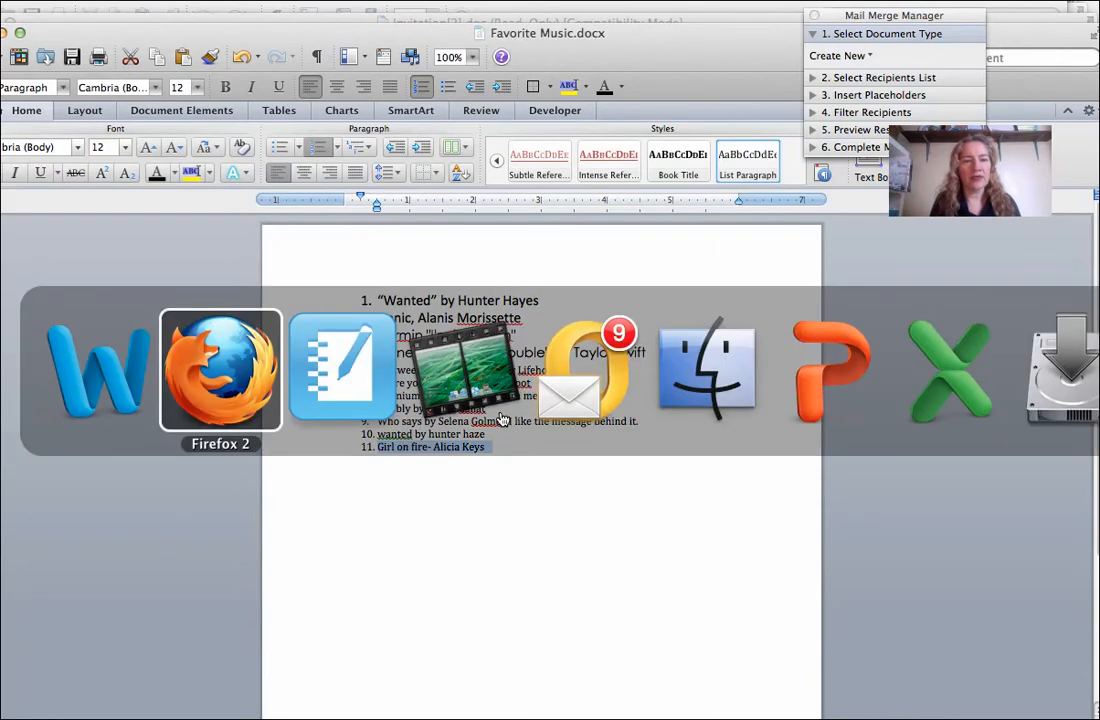
key(super+Tab)
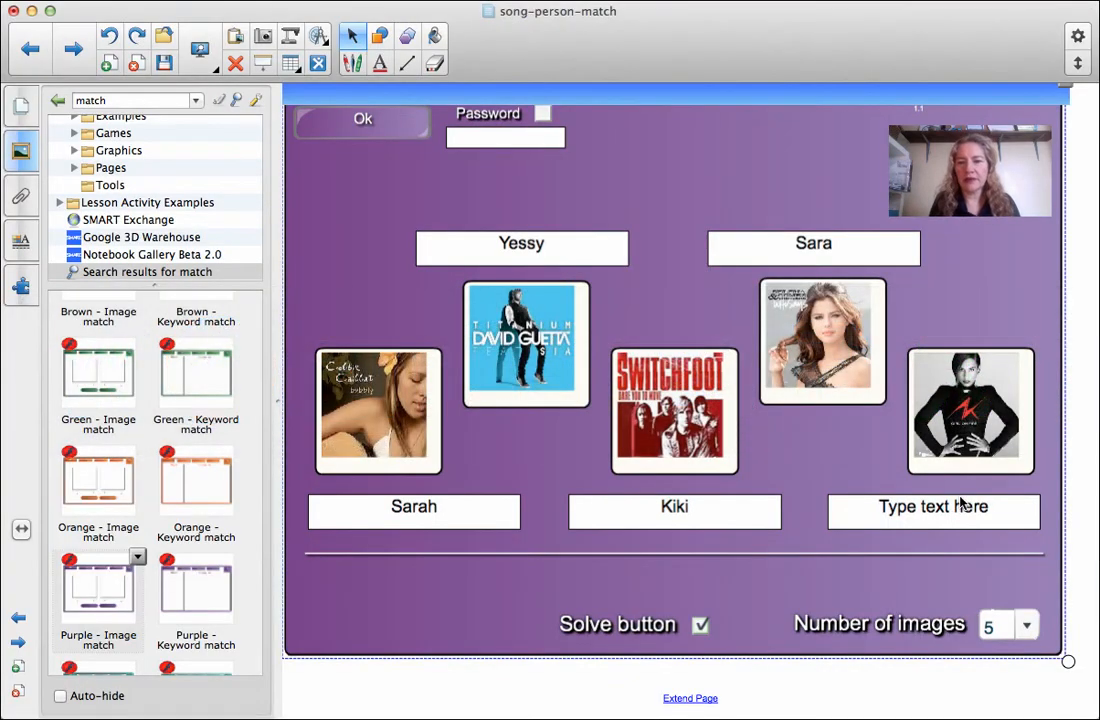
double_click(960, 504)
drag(1008, 506, 818, 501)
text(Pa)
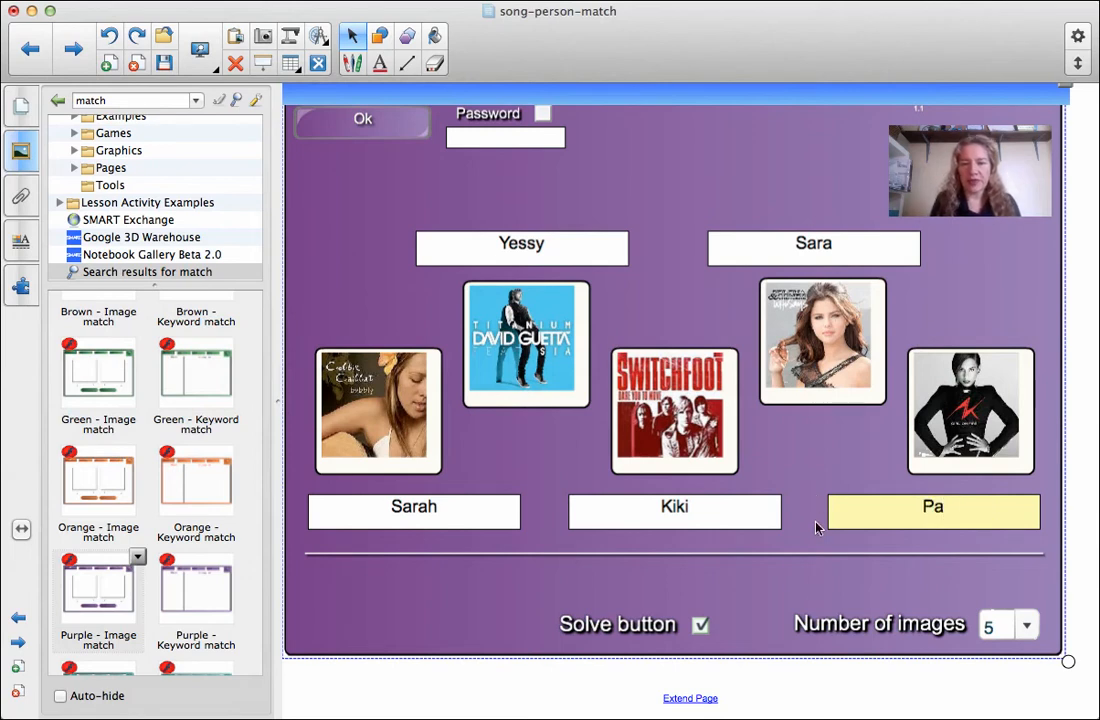
click(777, 574)
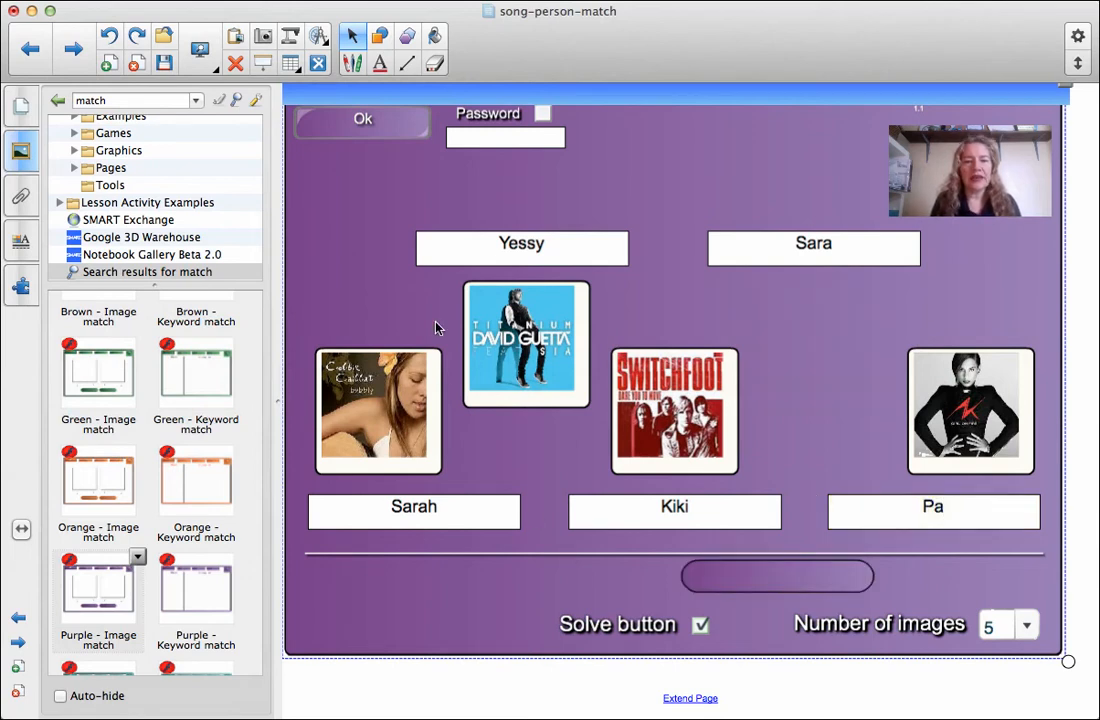
click(362, 120)
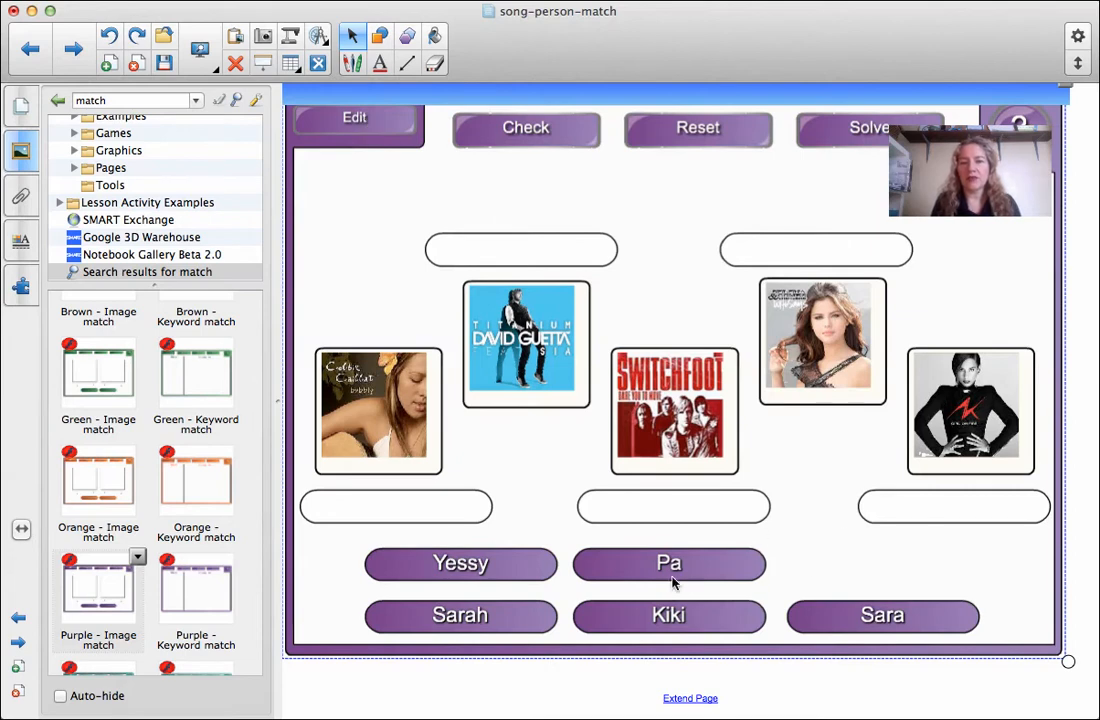
Fill all five answer slots beside the album covers with mismatched student name labels as trial answers
drag(672, 582, 822, 266)
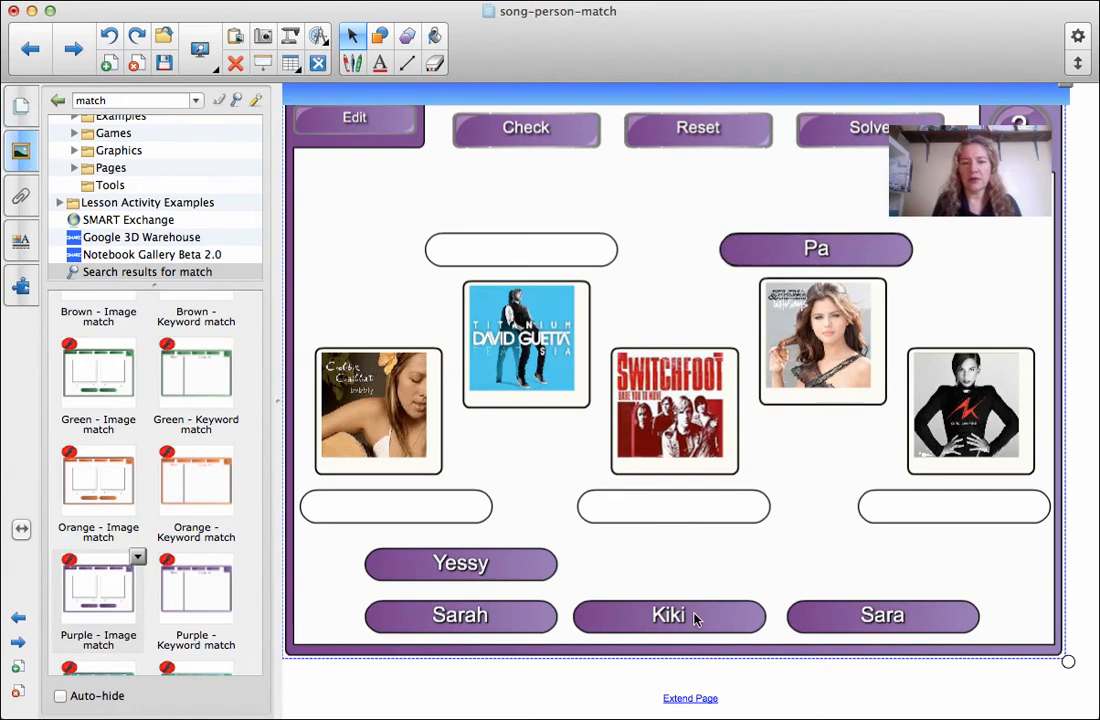
drag(697, 619, 545, 260)
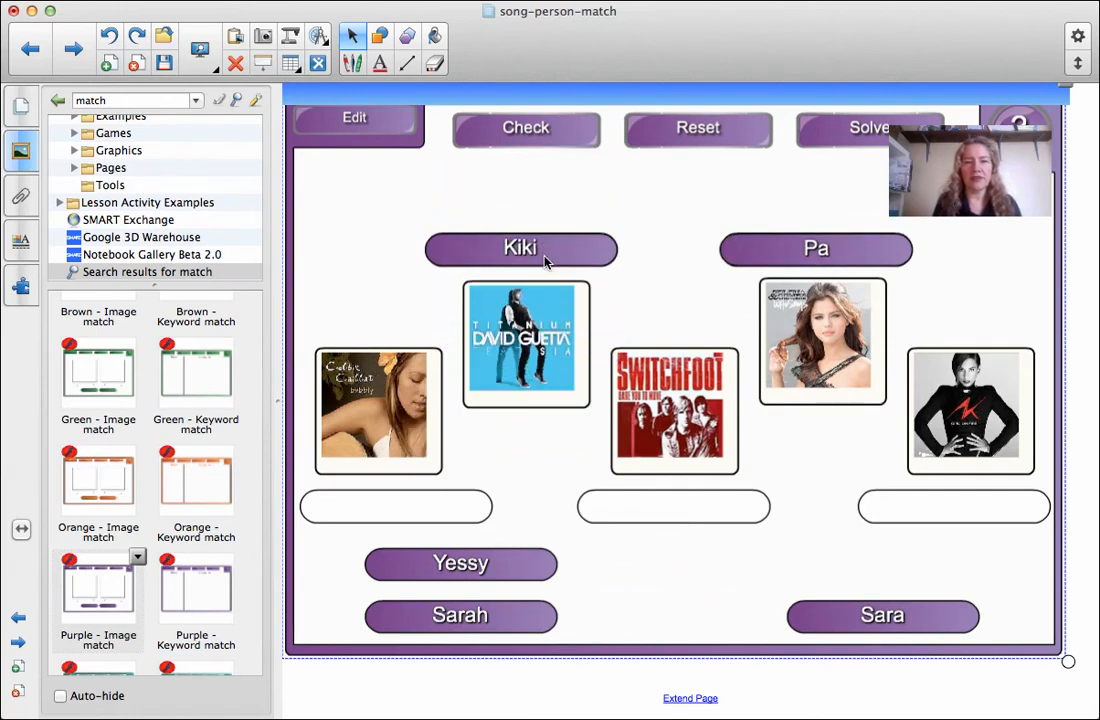
drag(440, 565, 375, 508)
drag(452, 620, 665, 510)
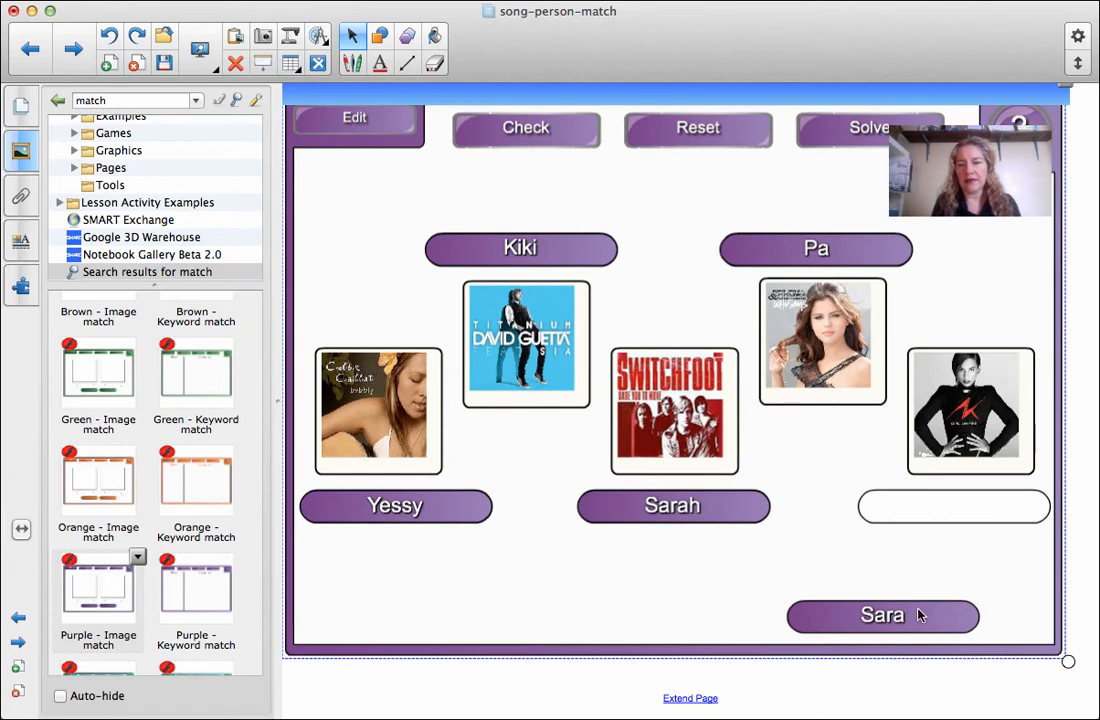
drag(921, 615, 990, 505)
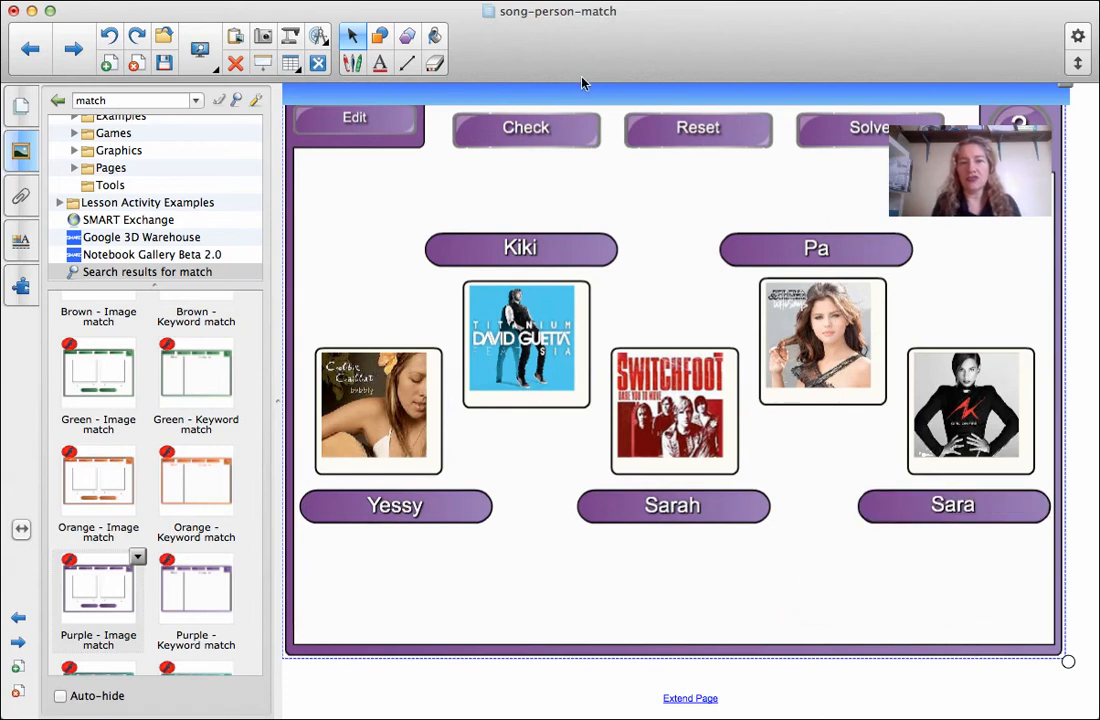
Check the trial answers and solve the purple matching activity
click(560, 127)
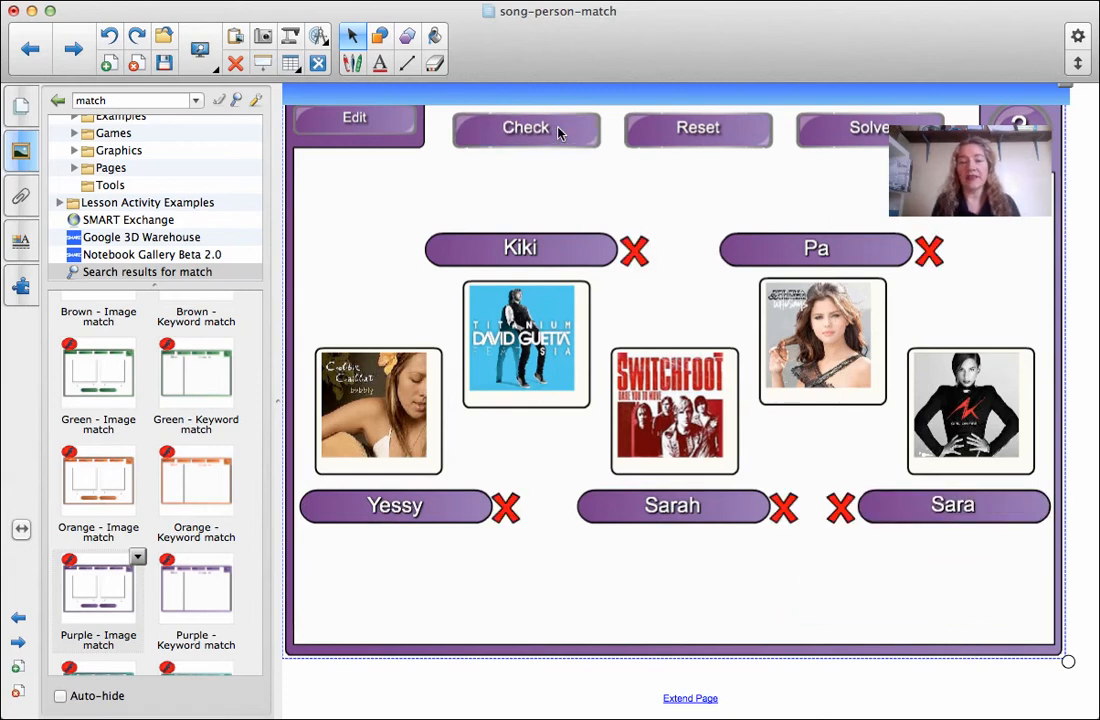
click(849, 139)
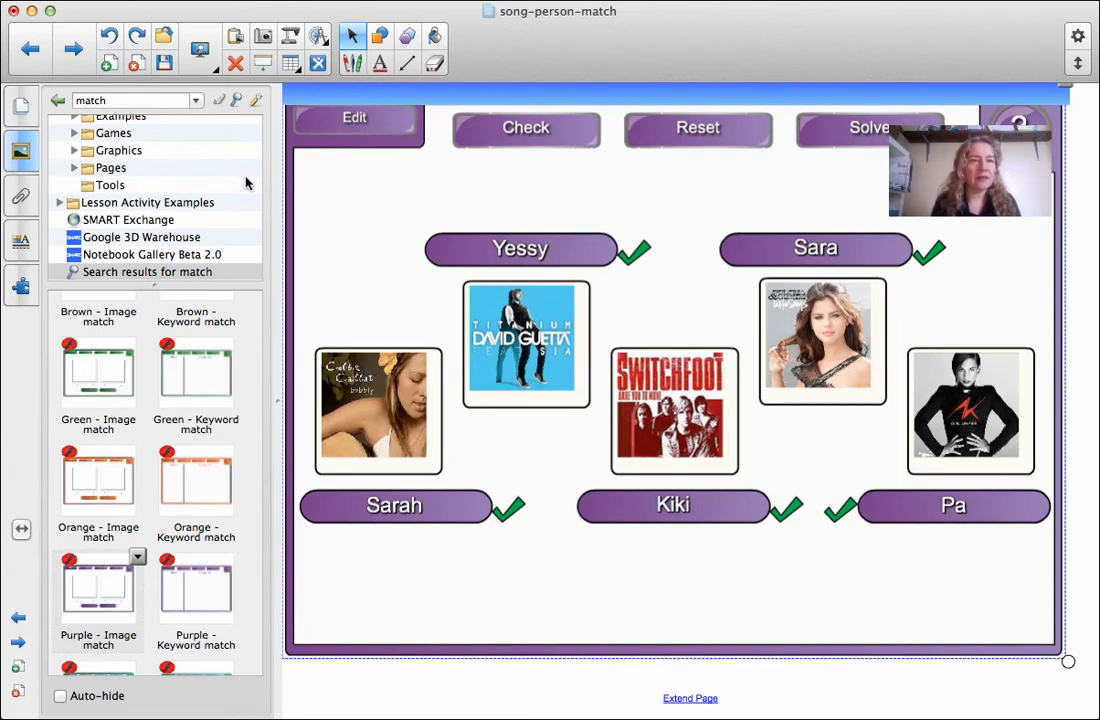
Show the page thumbnails, open page 1 with the teal matching activity and take it out of edit mode
click(22, 110)
click(22, 110)
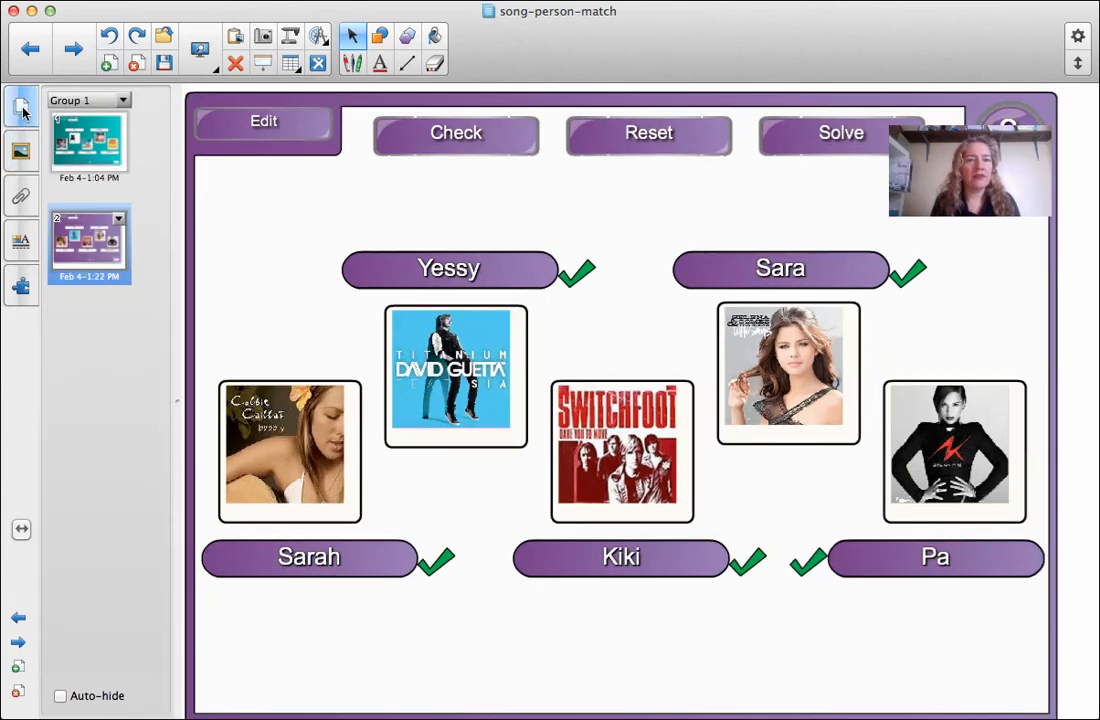
click(87, 150)
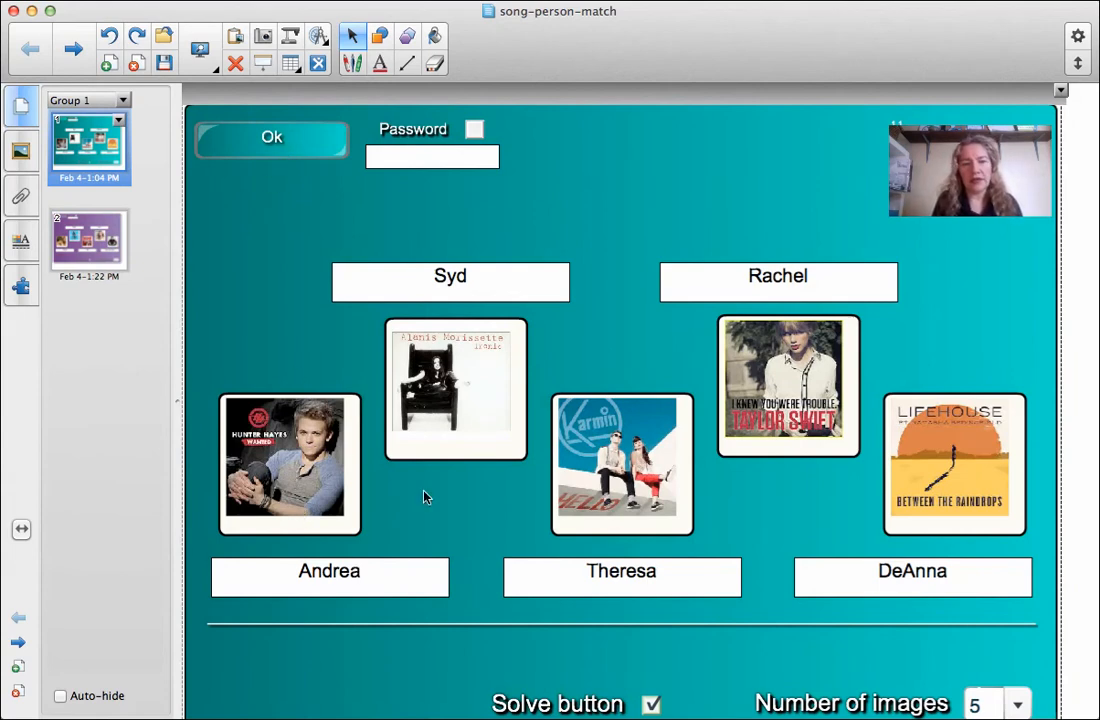
click(285, 137)
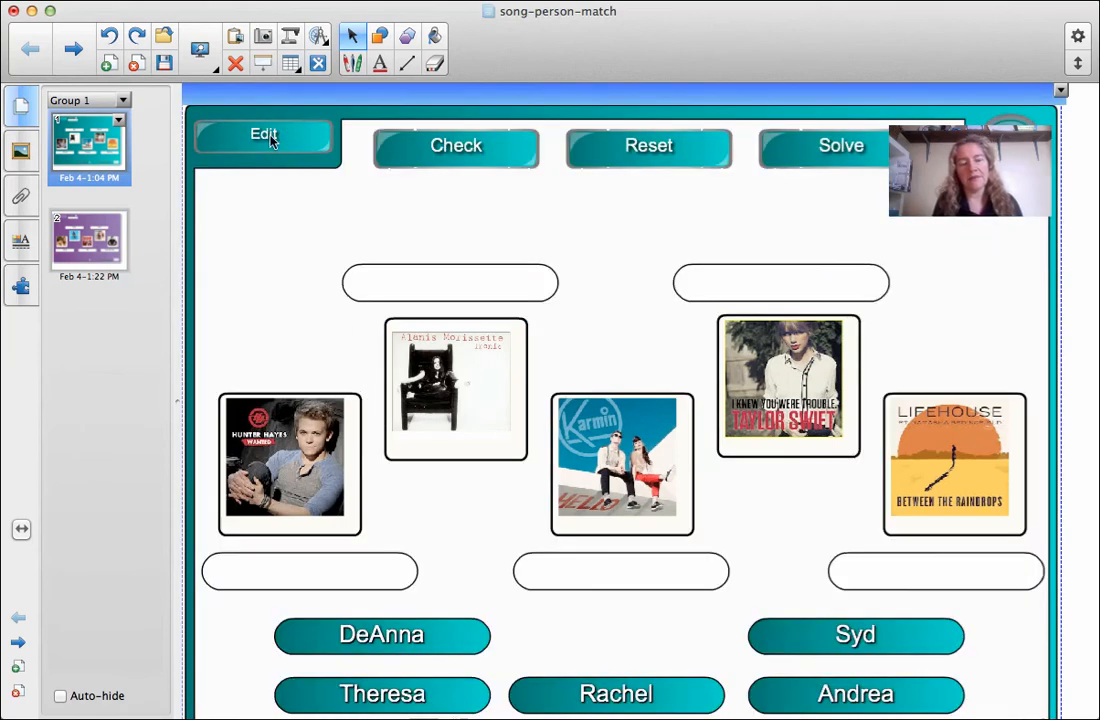
Edit the teal activity so the label below the Hunter Hayes cover gives two students' first names joined by "or", and finish editing
click(266, 137)
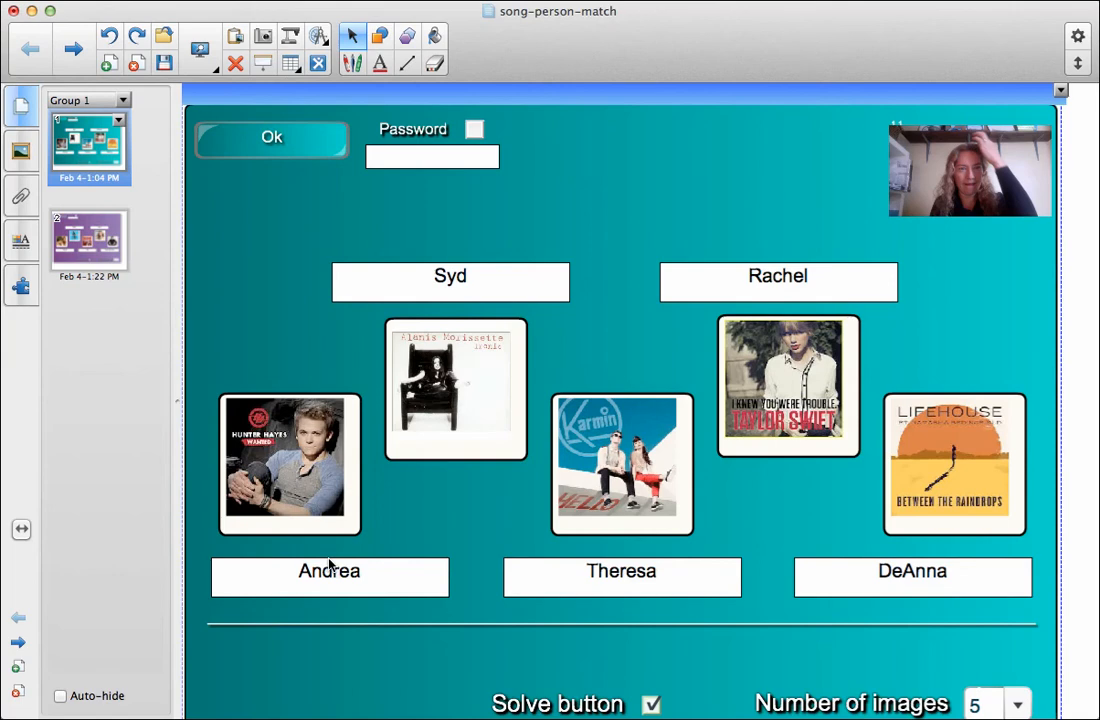
double_click(333, 570)
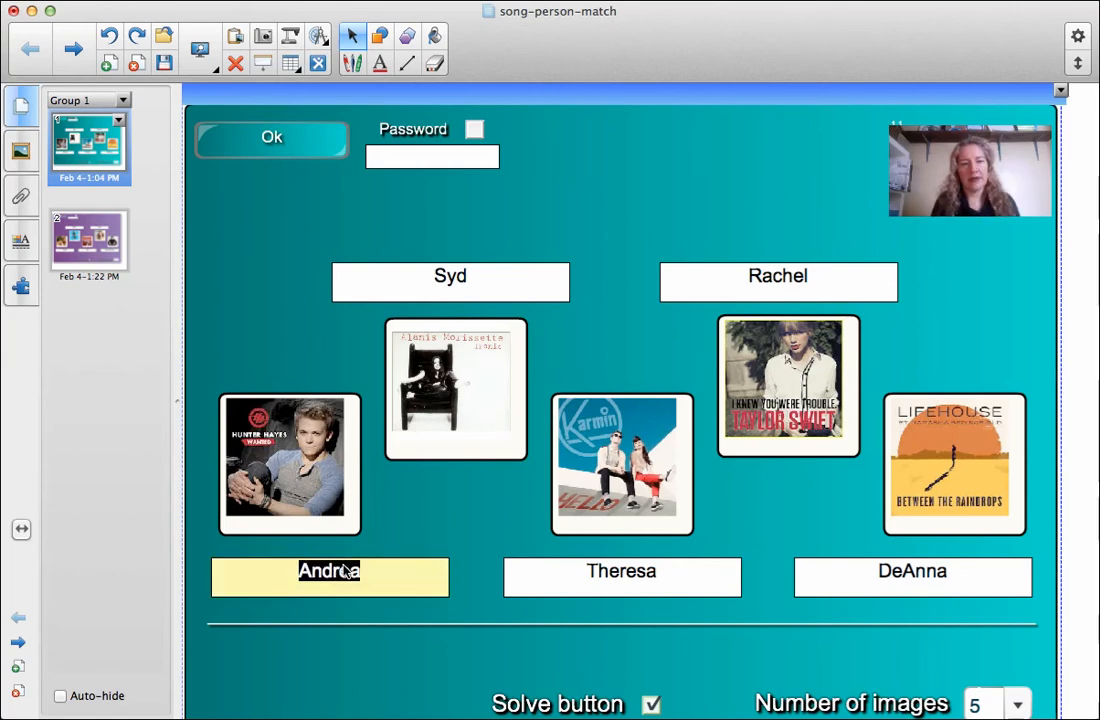
key(BackSpace)
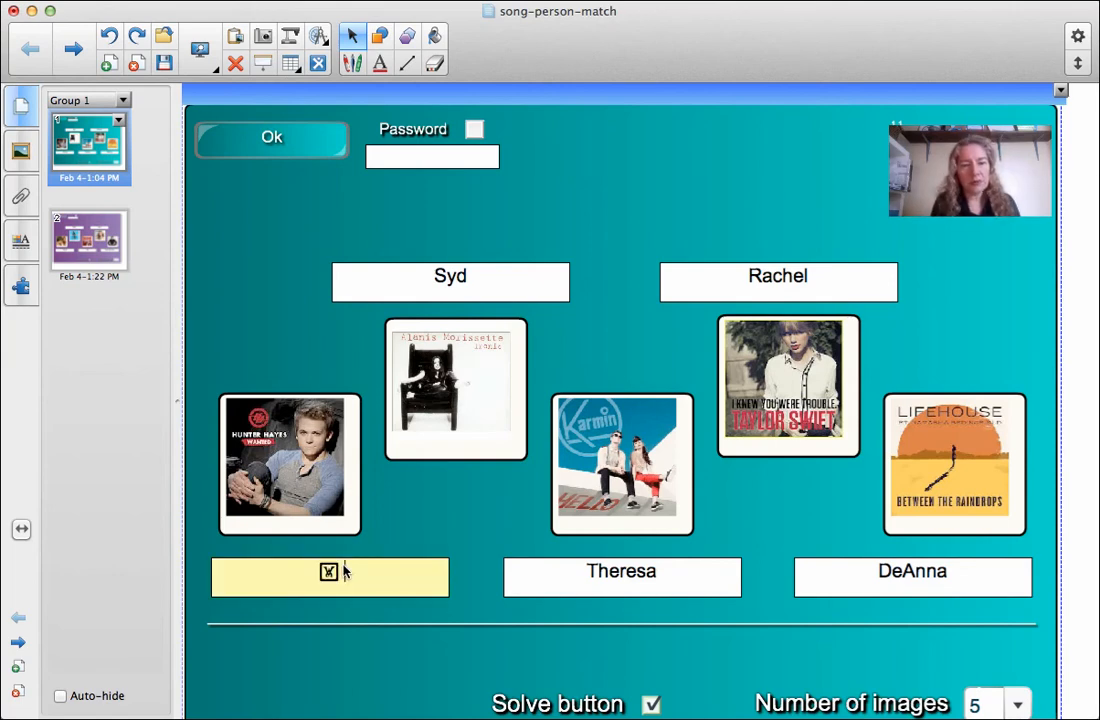
text(Andrea )
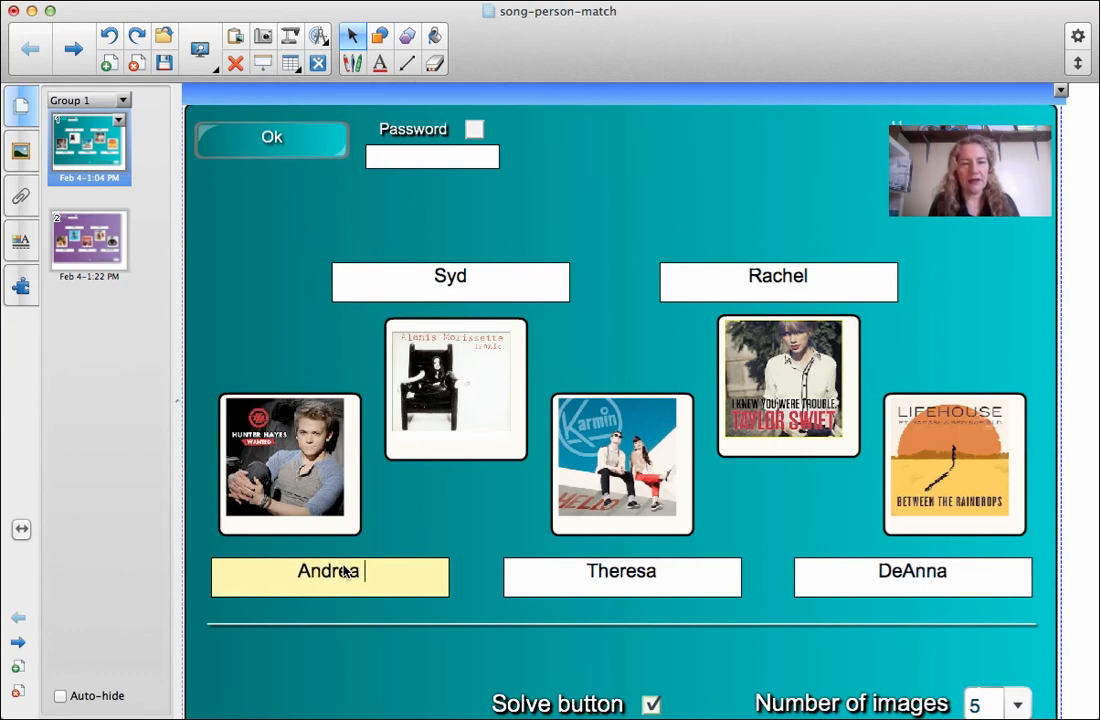
text(or Cassy)
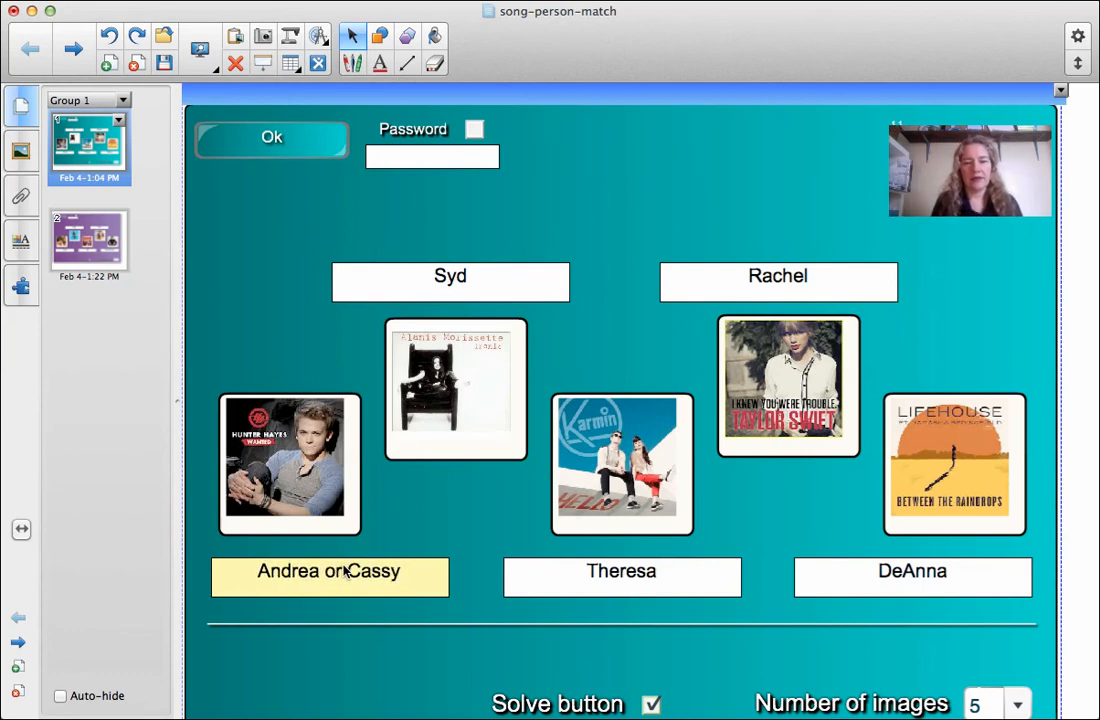
click(293, 148)
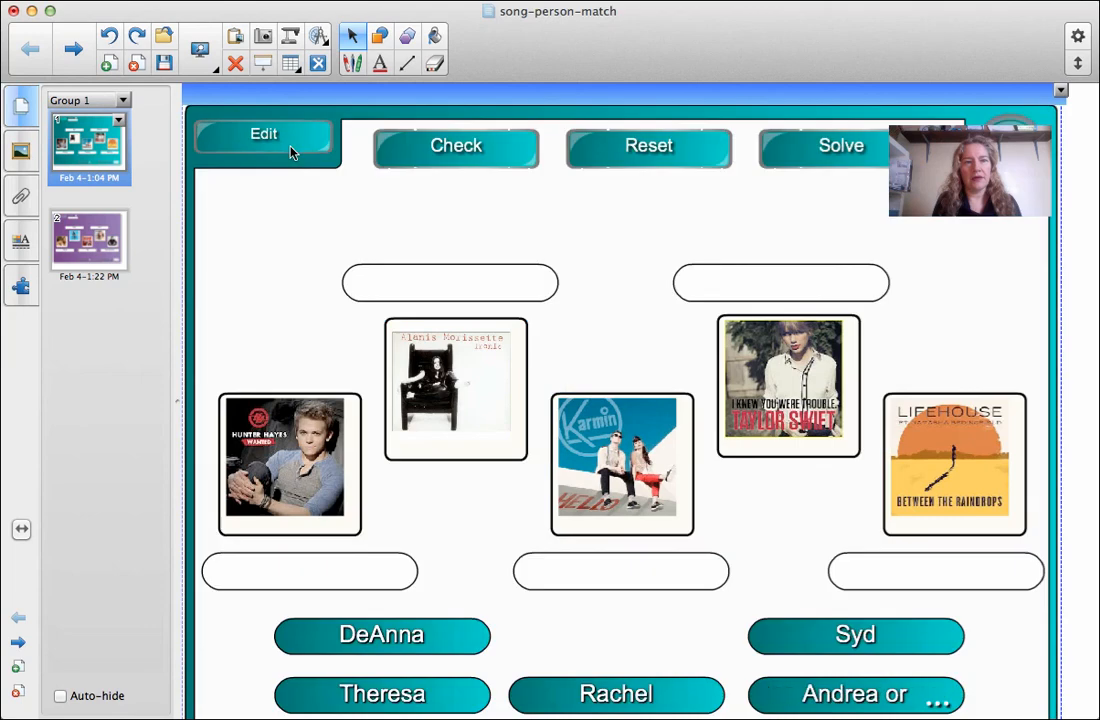